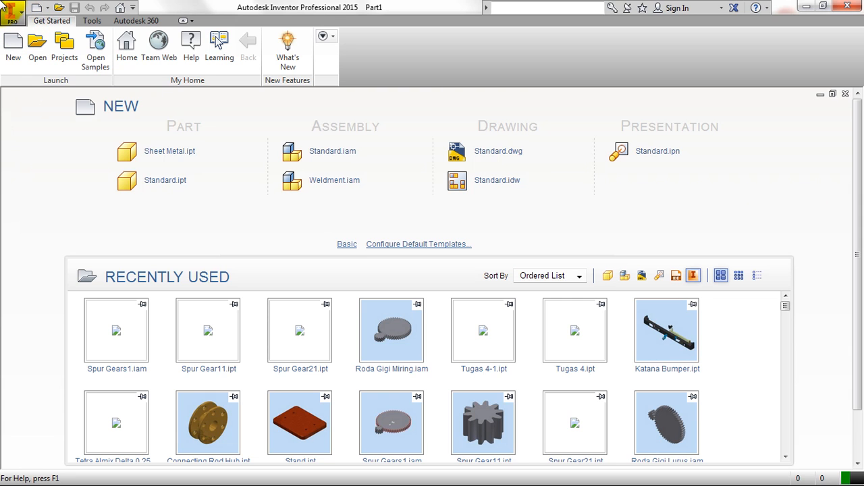
# Switch to Assembly.pdf in Adobe Acrobat and examine the radial engine's assembly views and parts list.
pyautogui.press('super')
pyautogui.click(250, 478)
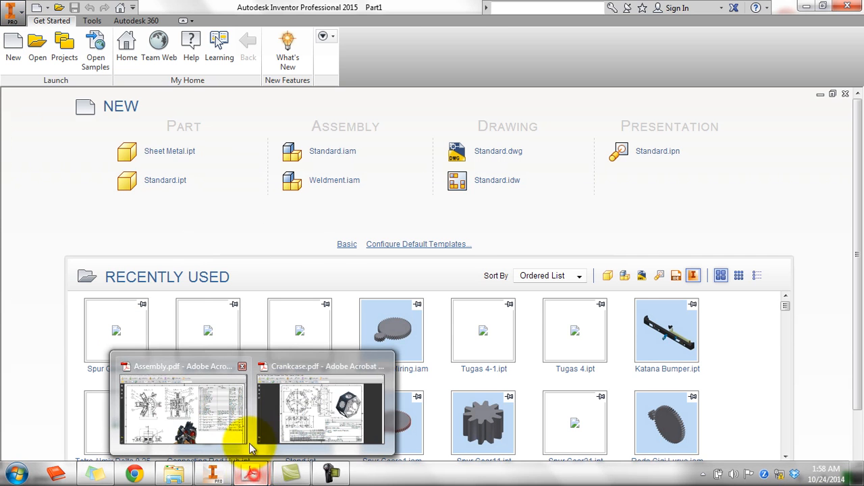
pyautogui.click(222, 422)
pyautogui.scroll(-5, 440, 341)
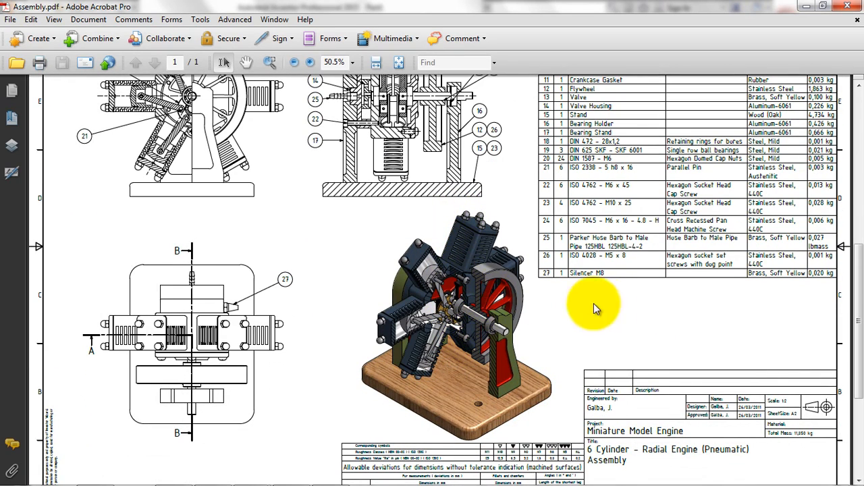
pyautogui.scroll(3, 651, 323)
pyautogui.scroll(4, 652, 323)
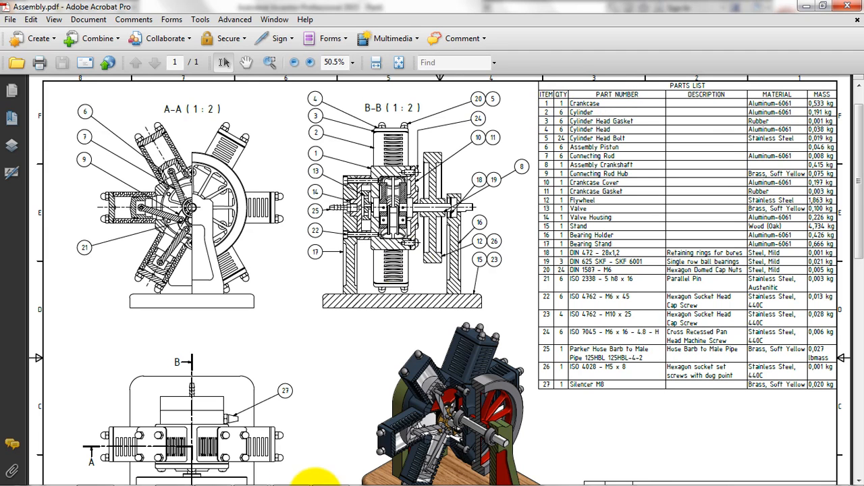
# Switch back to Inventor and start a new single user project, accepting the notice about the missing project.
pyautogui.moveTo(297, 470)
pyautogui.click(221, 475)
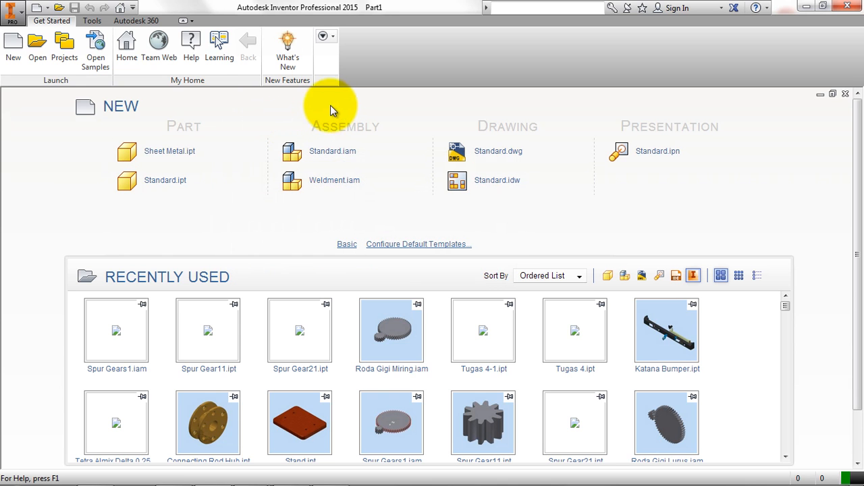
pyautogui.click(64, 48)
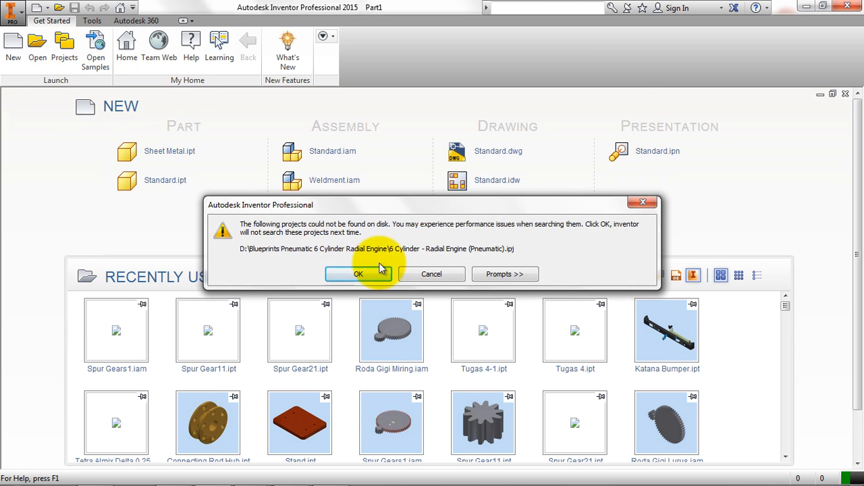
pyautogui.click(378, 274)
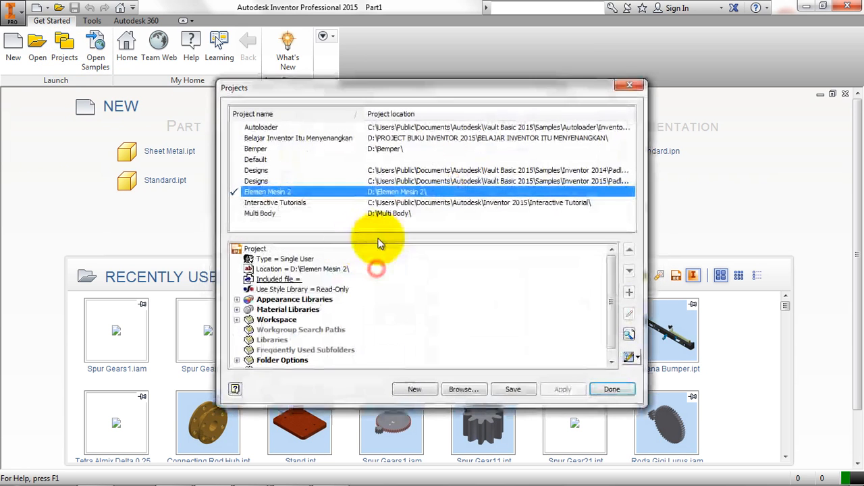
pyautogui.click(431, 391)
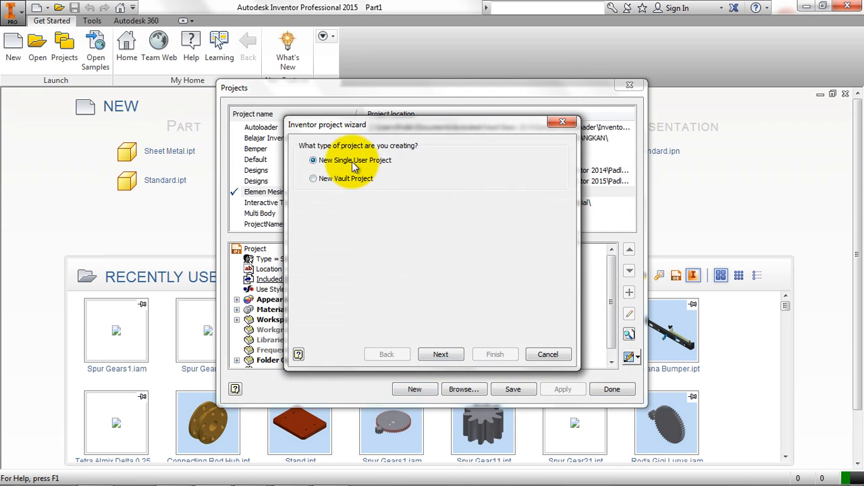
pyautogui.click(440, 355)
# Name the new project "6 Cylinder - Radial Engine (Pneumatic)".
pyautogui.click(358, 173)
pyautogui.moveTo(357, 173); pyautogui.dragTo(272, 174)
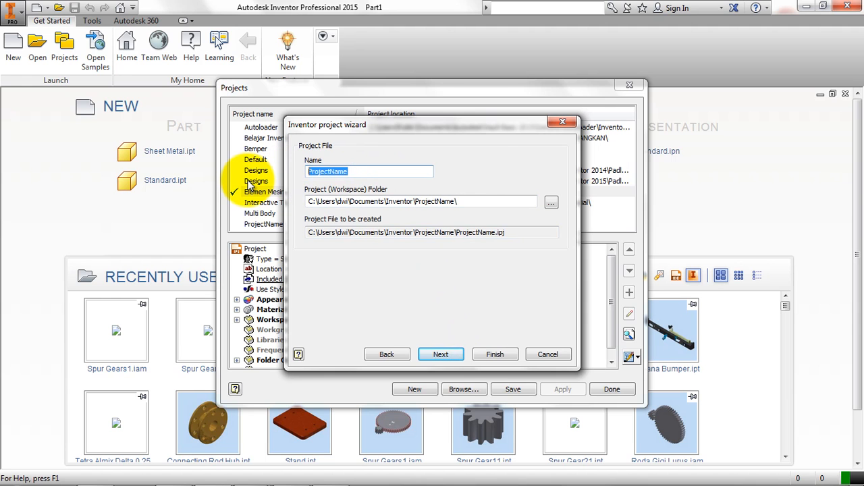
pyautogui.write('6 Cylinder')
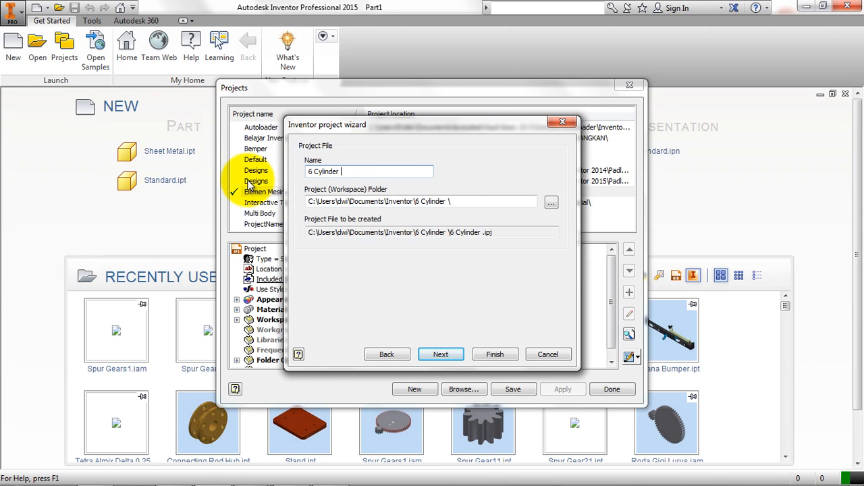
pyautogui.write(' - Radial')
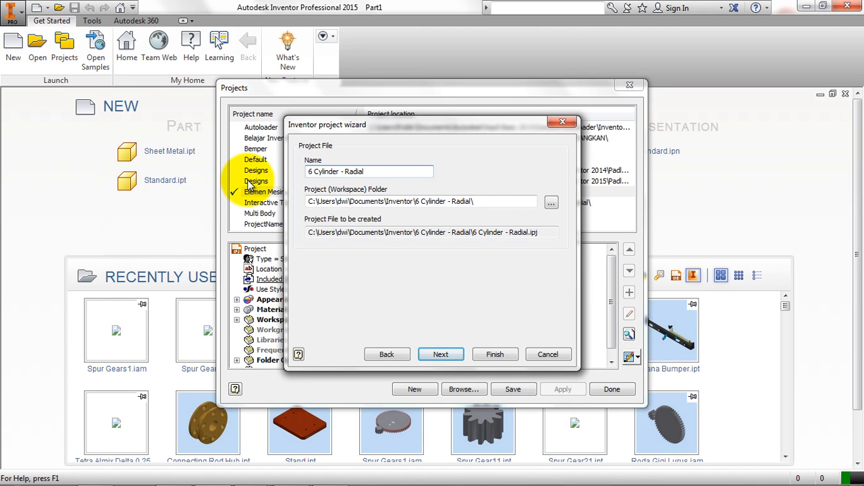
pyautogui.write(' Eng')
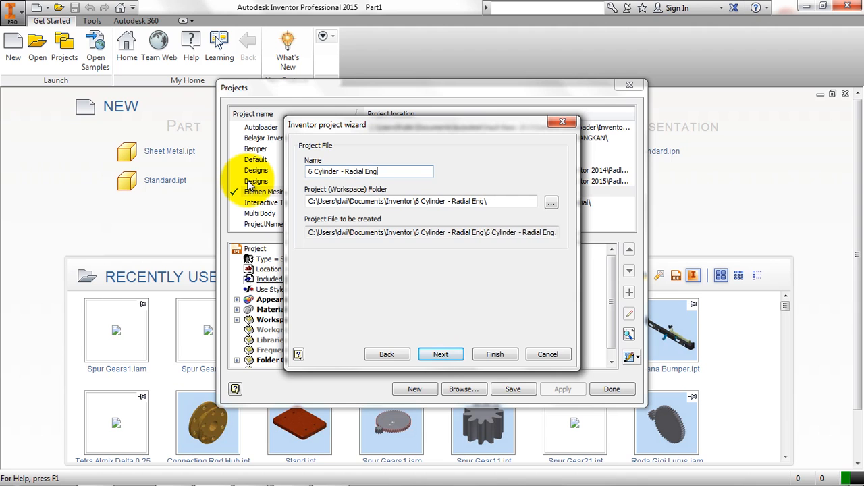
pyautogui.write('ine (Pe')
pyautogui.press('BackSpace')
pyautogui.press('BackSpace')
pyautogui.press('BackSpace')
pyautogui.write('neumatic)')
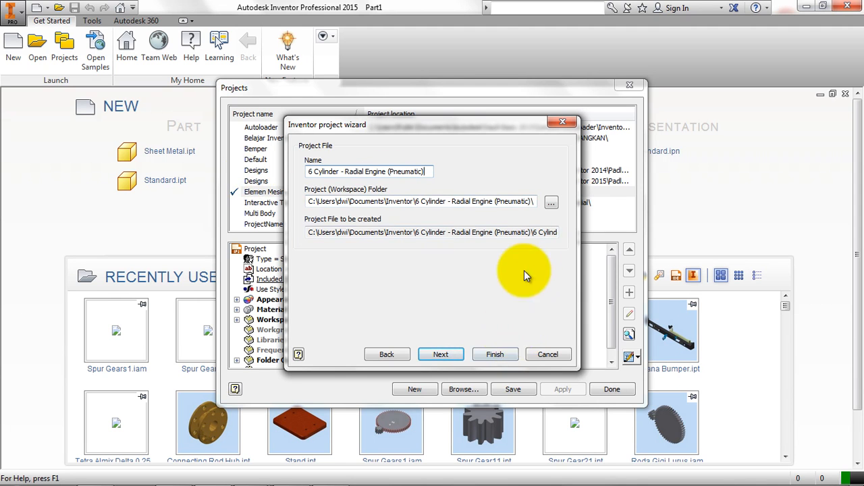
# Set the project's workspace folder to "6 Cylinder - Radial Engine (Pneumatic)" on Local Disk (D:).
pyautogui.click(552, 200)
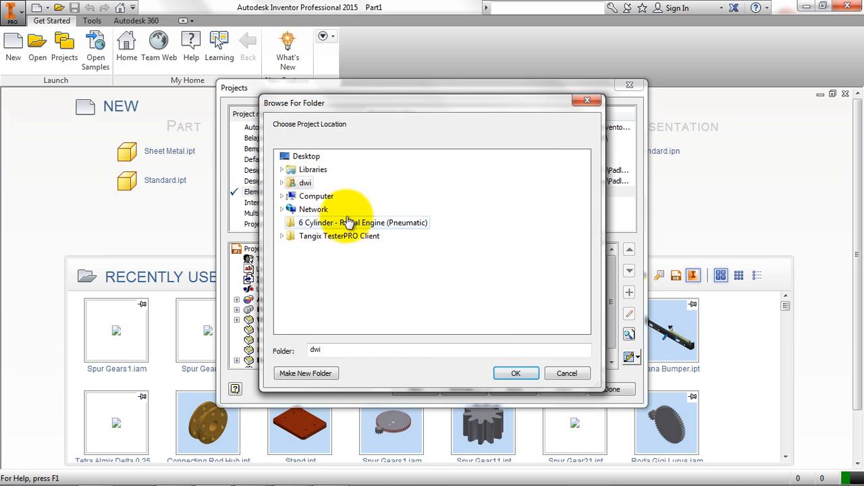
pyautogui.click(283, 197)
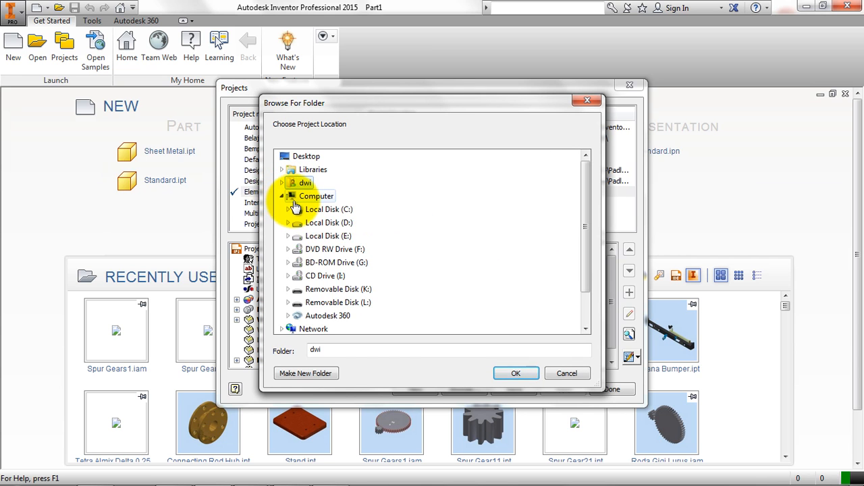
pyautogui.click(288, 224)
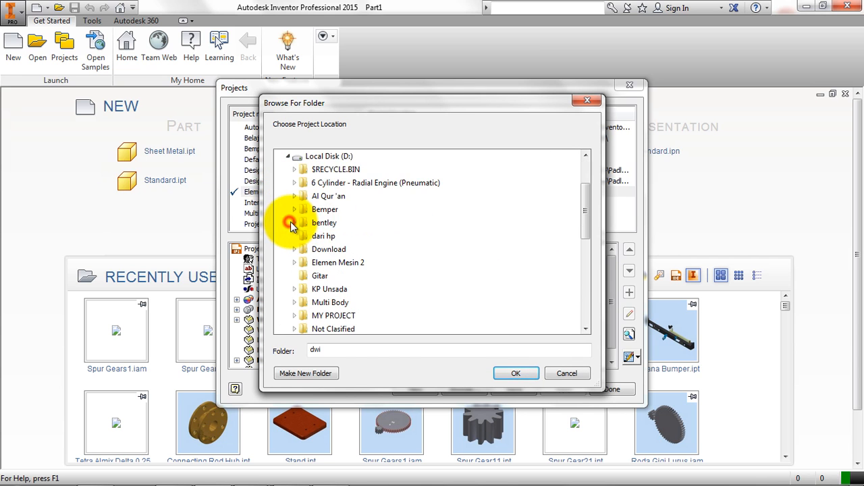
pyautogui.scroll(-3, 435, 235)
pyautogui.scroll(-1, 439, 236)
pyautogui.scroll(3, 440, 233)
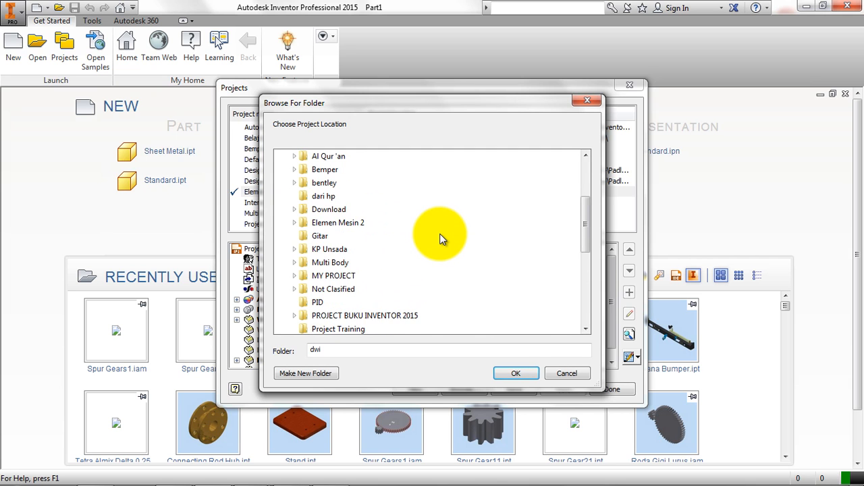
pyautogui.scroll(2, 440, 234)
pyautogui.click(413, 226)
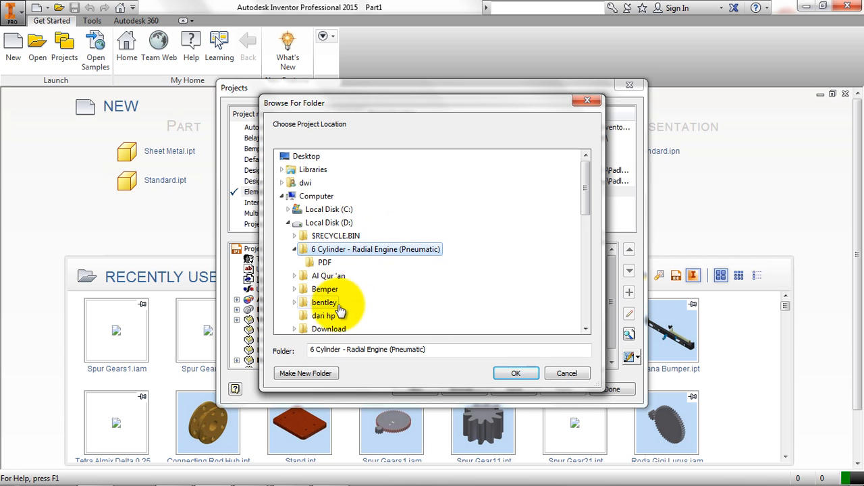
pyautogui.click(338, 224)
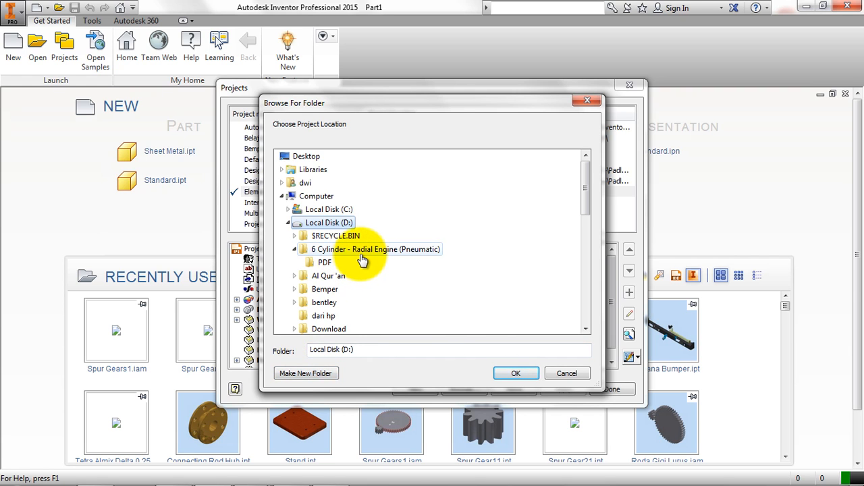
pyautogui.click(361, 252)
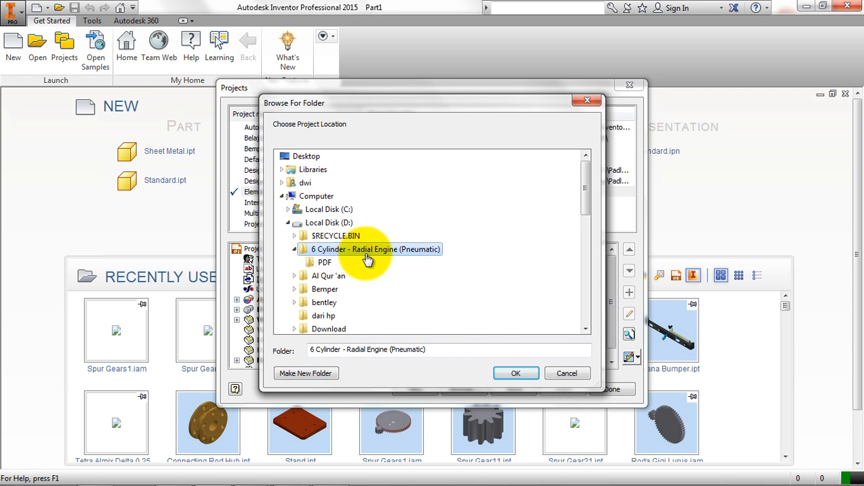
pyautogui.click(519, 372)
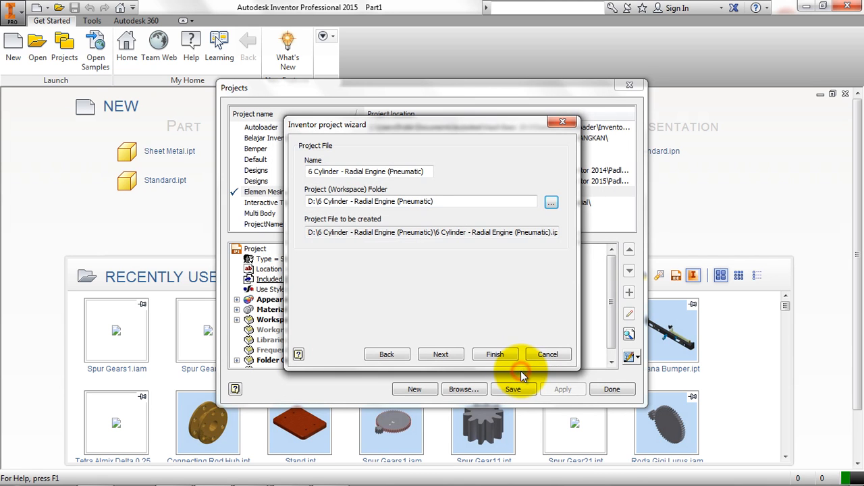
# Finish creating the project, close the project manager and check the contents of its workspace folder without opening a file.
pyautogui.click(485, 356)
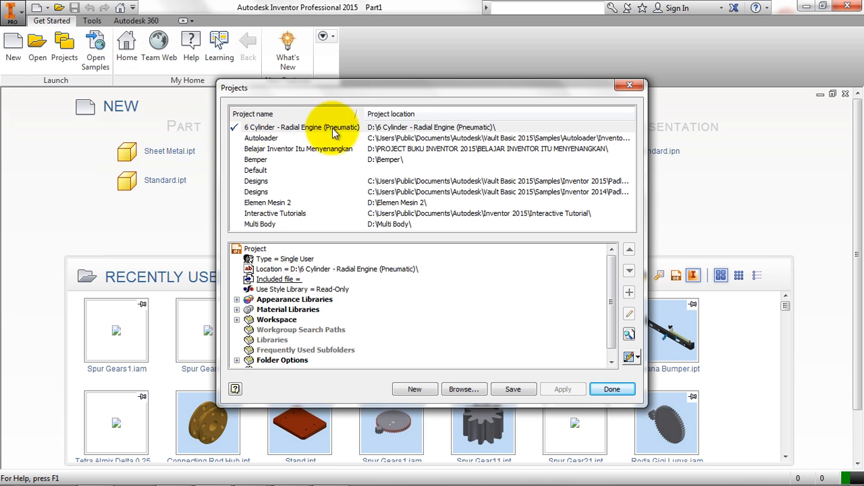
pyautogui.click(613, 391)
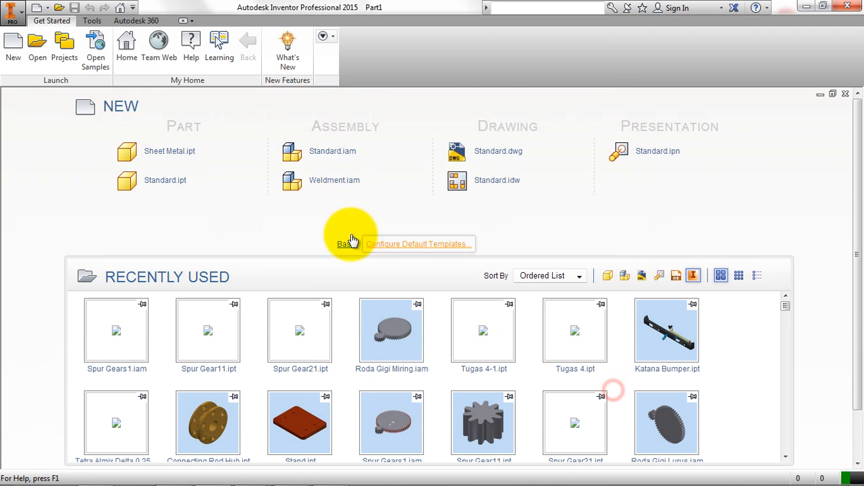
pyautogui.click(38, 61)
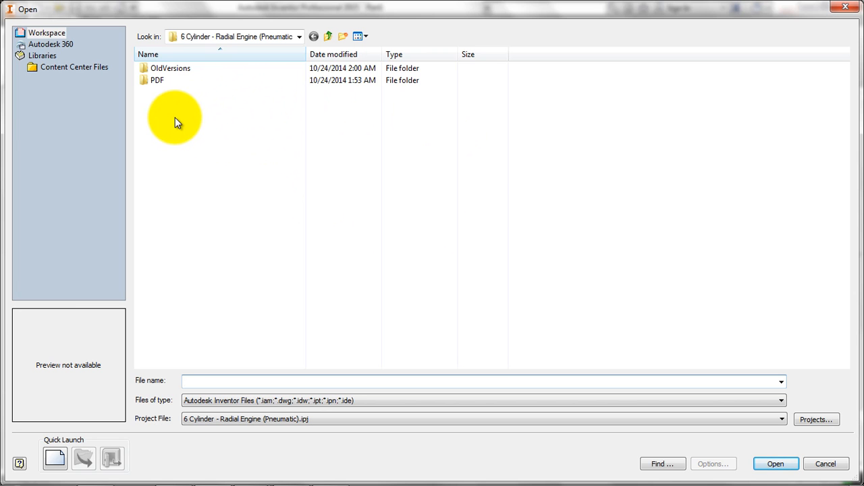
pyautogui.click(825, 464)
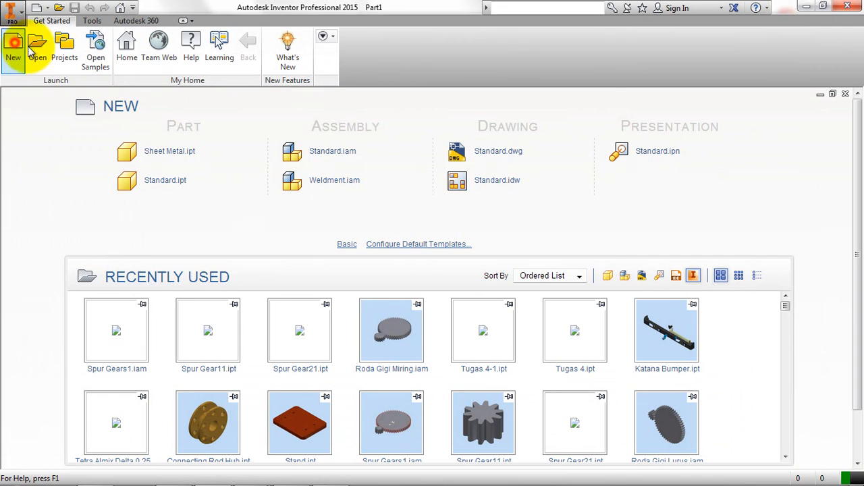
# Create a new part file from the metric Standard (mm).ipt template.
pyautogui.click(16, 43)
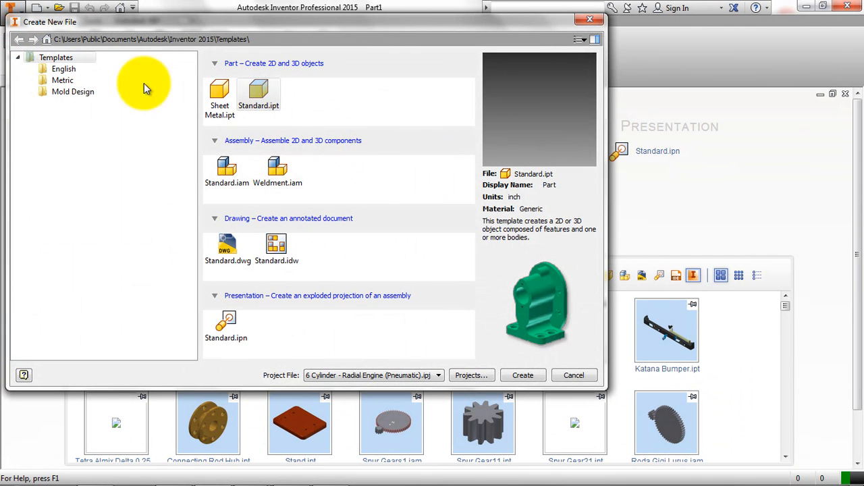
pyautogui.click(62, 80)
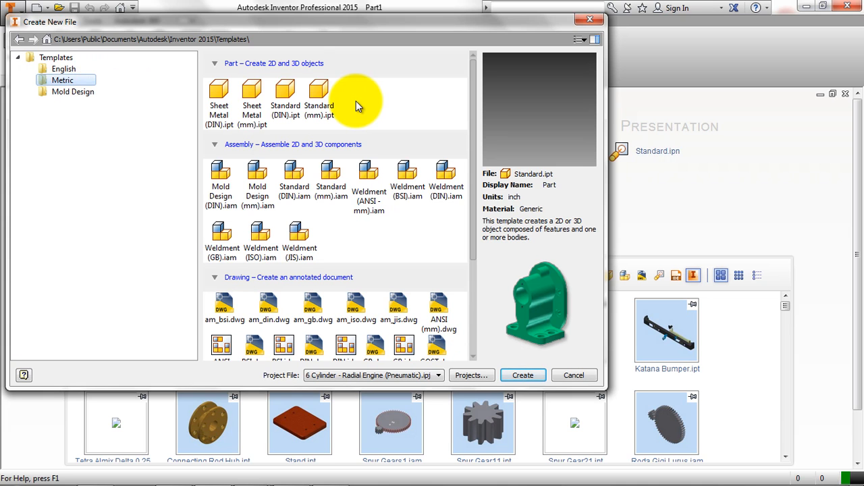
pyautogui.click(73, 80)
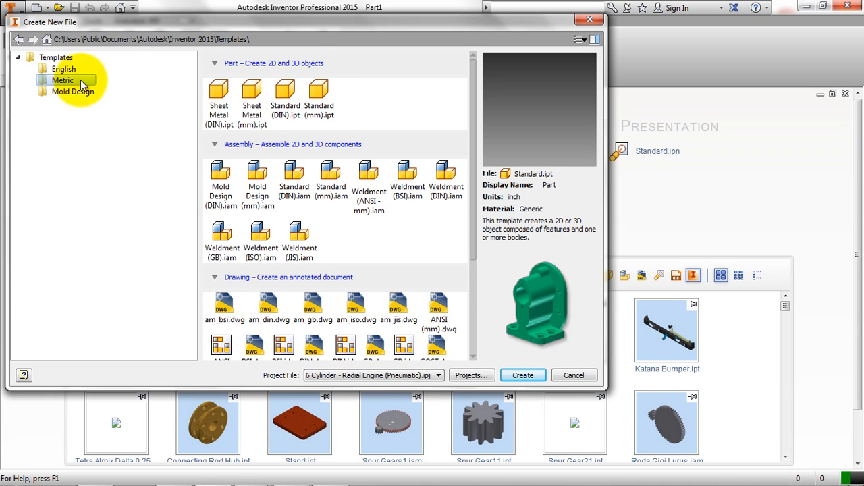
pyautogui.click(320, 101)
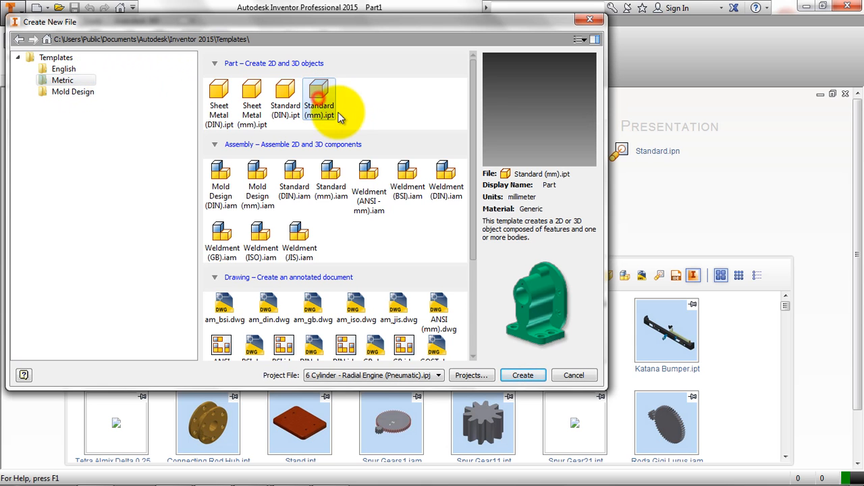
pyautogui.click(522, 375)
# Examine the crankcase views and dimensions in Crankcase.pdf in Adobe Acrobat, and return to the new part in Inventor.
pyautogui.moveTo(295, 482)
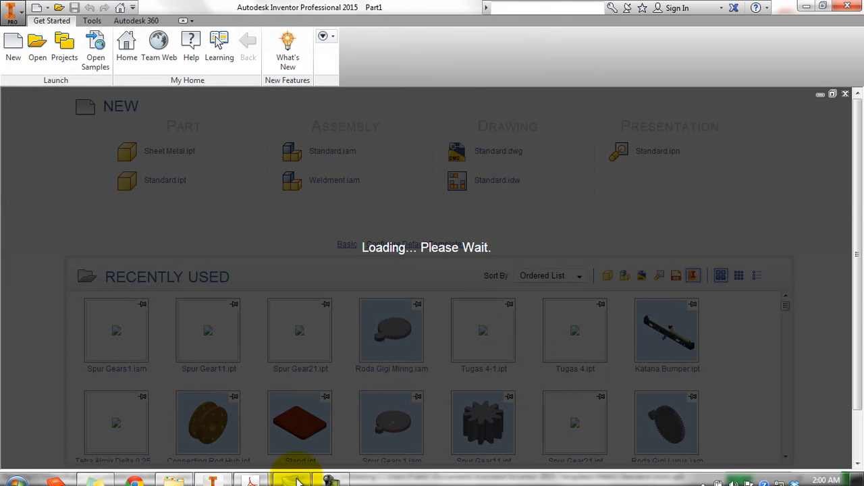
pyautogui.moveTo(260, 473)
pyautogui.click(273, 439)
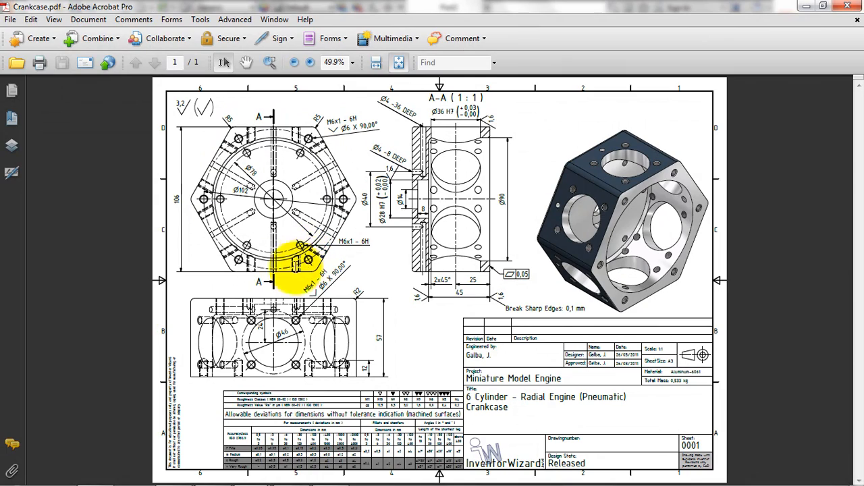
pyautogui.click(809, 7)
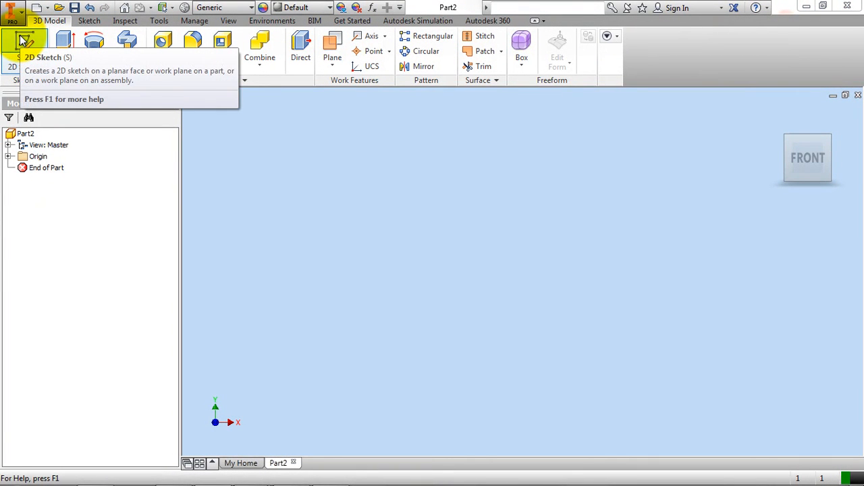
# Start a 2D sketch on the vertical YZ origin plane of the new part.
pyautogui.click(22, 41)
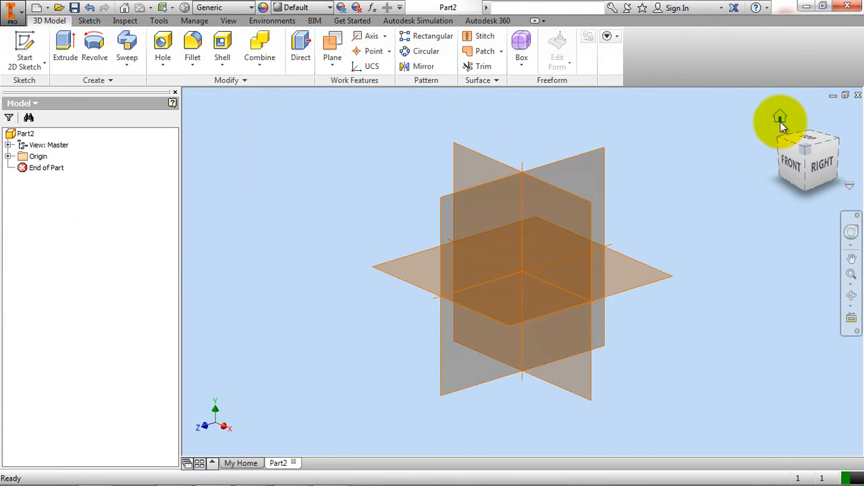
pyautogui.click(781, 119)
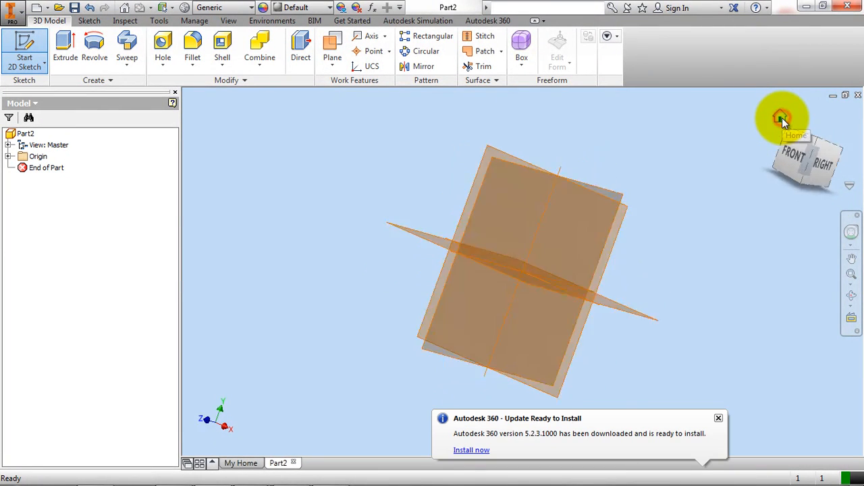
pyautogui.click(718, 418)
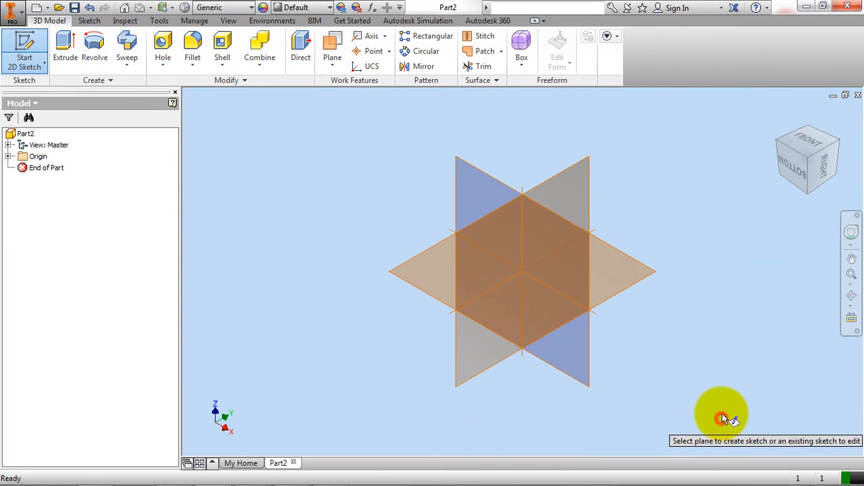
pyautogui.click(571, 173)
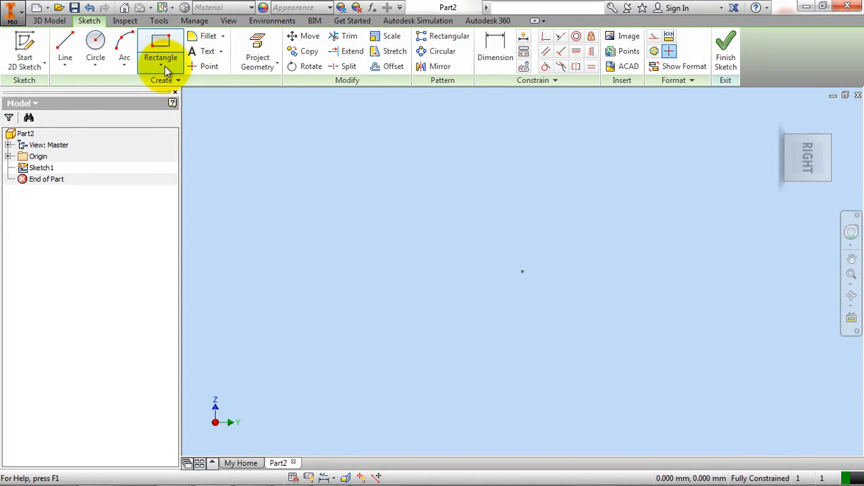
pyautogui.click(165, 66)
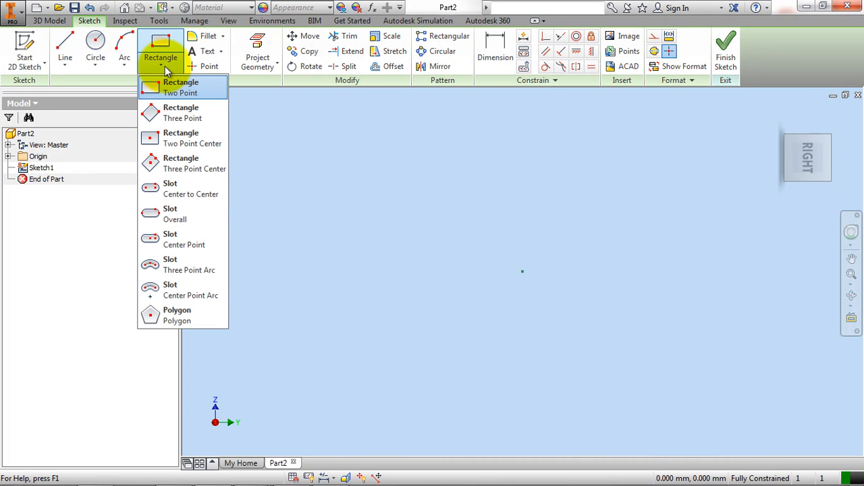
pyautogui.click(177, 315)
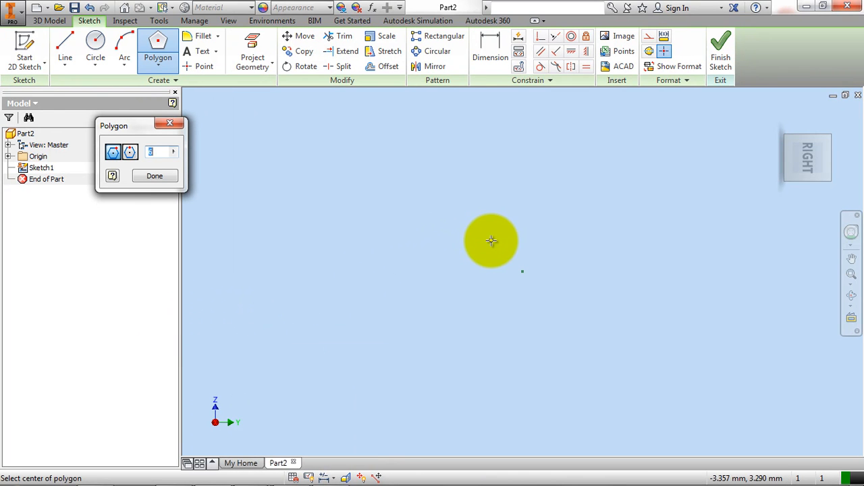
pyautogui.click(523, 272)
pyautogui.click(156, 176)
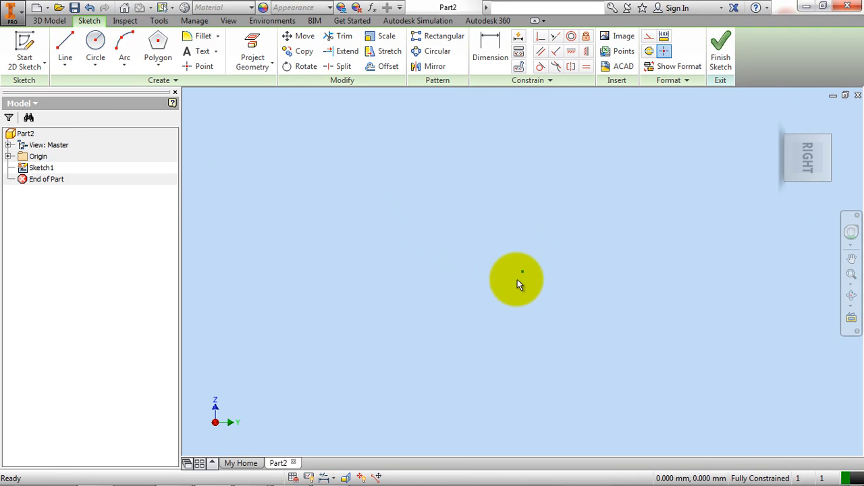
# Project the origin Center Point into the sketch and finish the Project Geometry command.
pyautogui.click(521, 271)
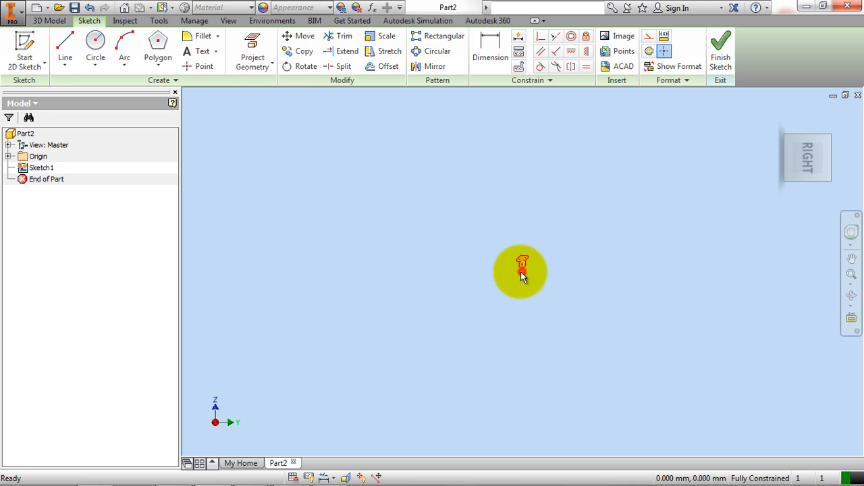
pyautogui.click(256, 45)
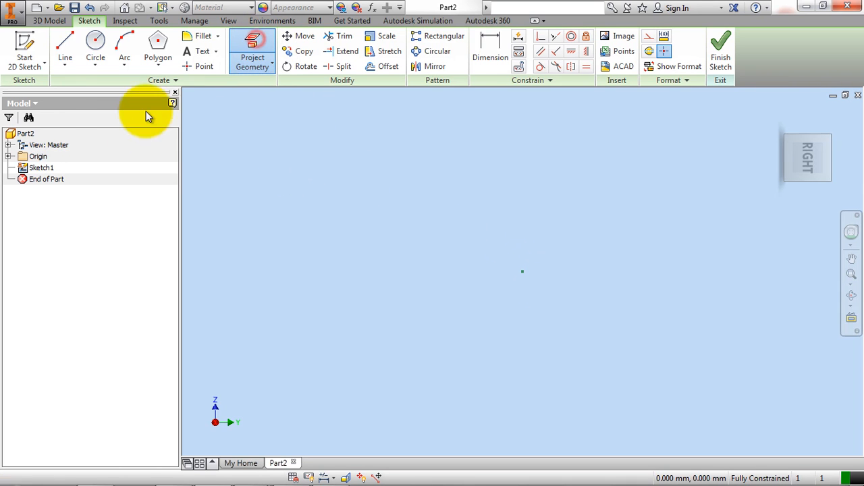
pyautogui.click(9, 157)
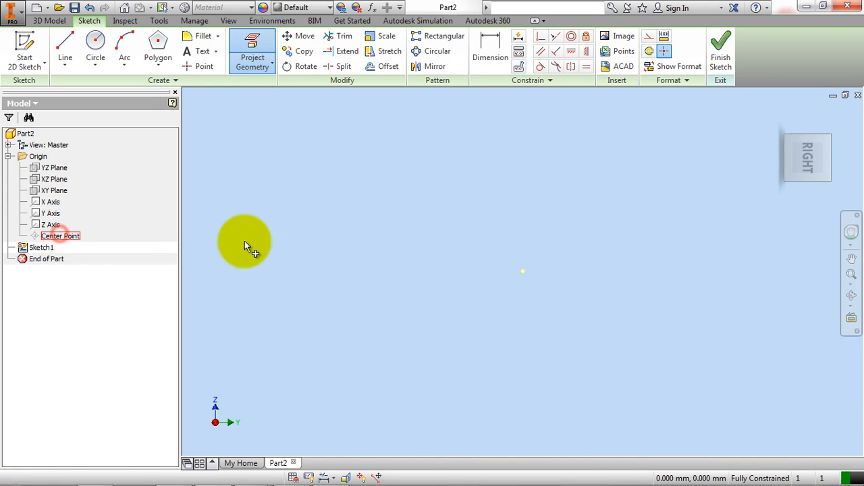
pyautogui.rightClick(382, 204)
pyautogui.click(427, 206)
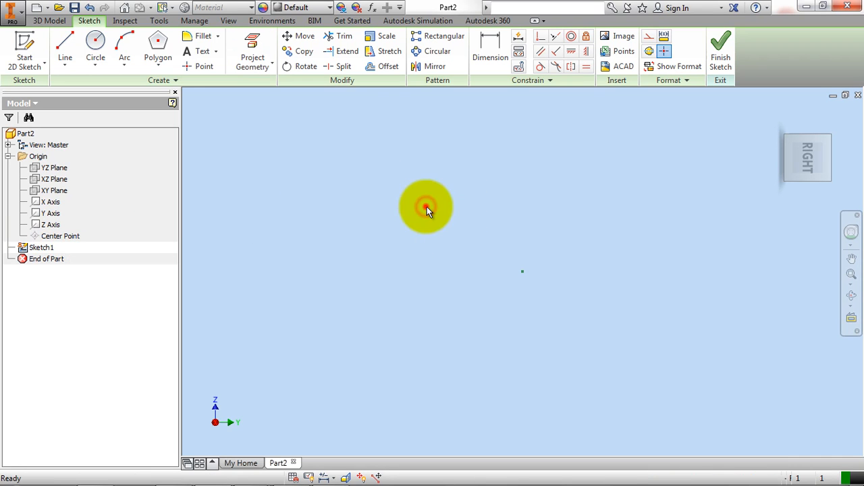
# Draw an inscribed six-sided polygon centred on the projected origin point, with one vertex straight above the centre.
pyautogui.click(160, 43)
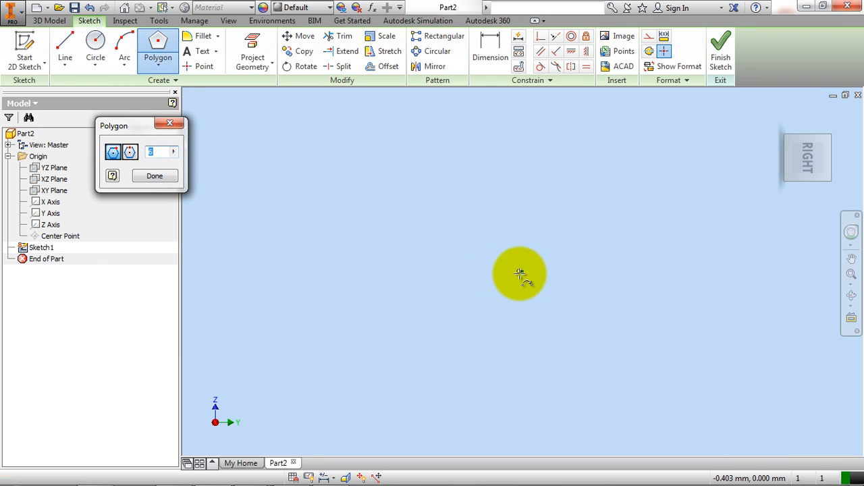
pyautogui.write('6')
pyautogui.click(518, 273)
pyautogui.click(525, 148)
# Check the hexagon's across-flats size in Crankcase.pdf and dimension the distance between its two vertical sides as 106 mm.
pyautogui.moveTo(242, 473)
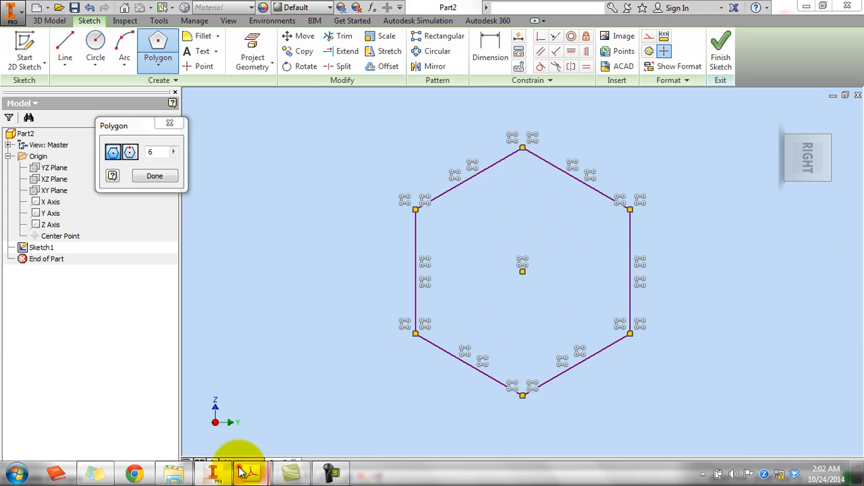
pyautogui.click(318, 427)
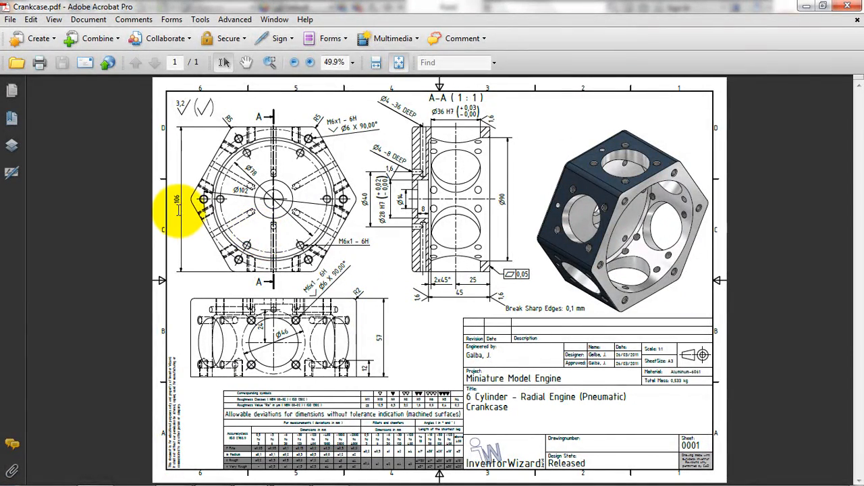
pyautogui.click(805, 7)
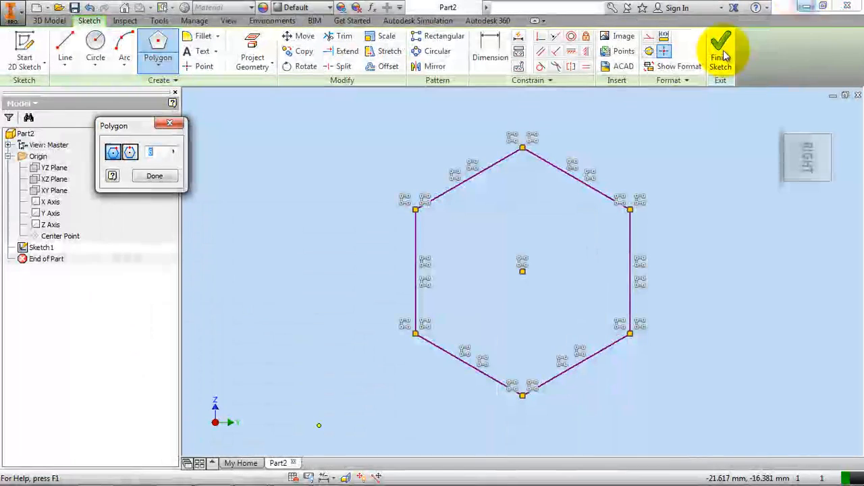
pyautogui.click(493, 44)
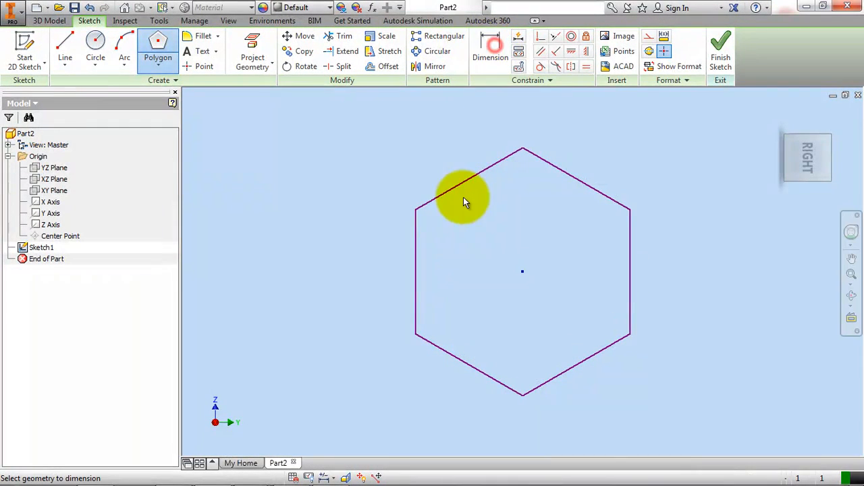
pyautogui.click(415, 220)
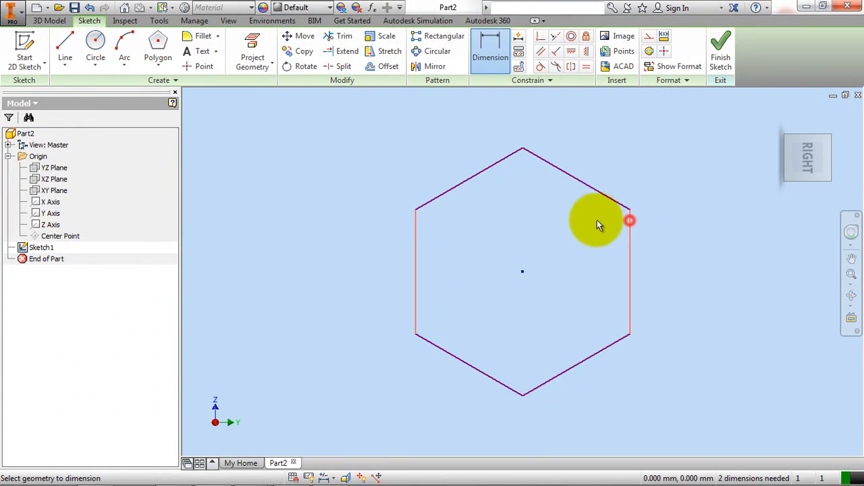
pyautogui.click(568, 226)
pyautogui.write('106')
pyautogui.press('Return')
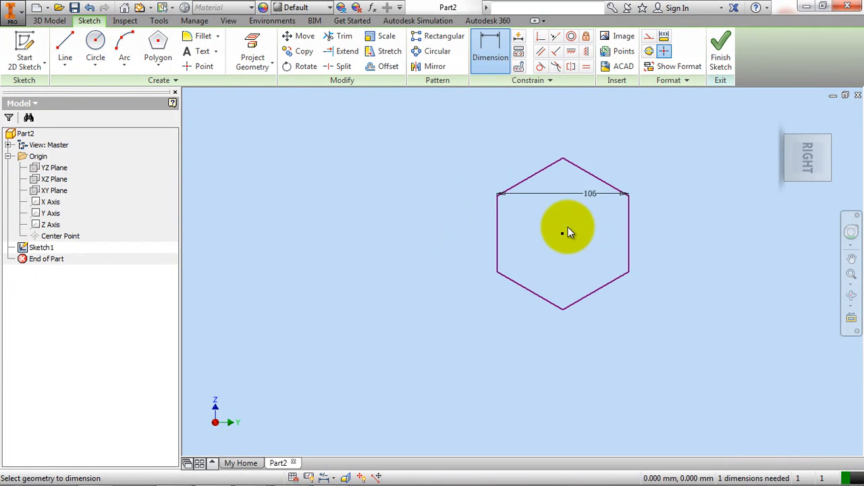
pyautogui.rightClick(517, 255)
pyautogui.click(549, 257)
# Test the hexagon's free rotation about its centre and apply a vertical constraint to one side to fix its orientation.
pyautogui.moveTo(520, 200); pyautogui.dragTo(493, 177)
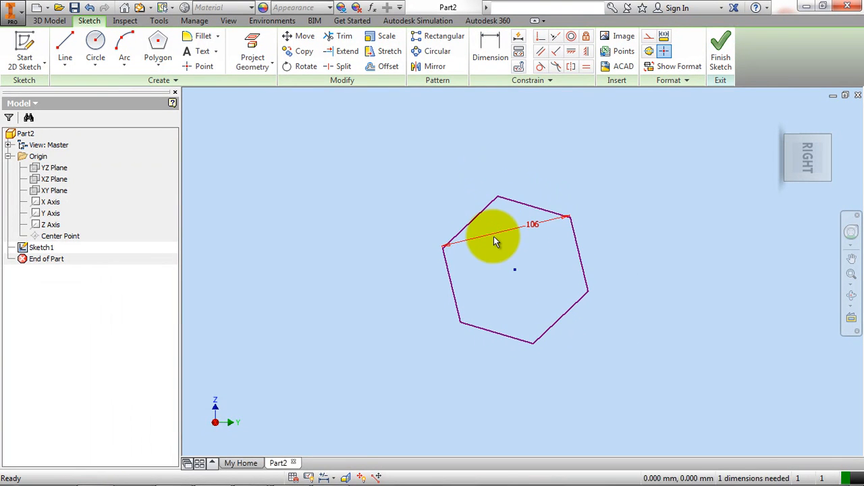
pyautogui.click(446, 265)
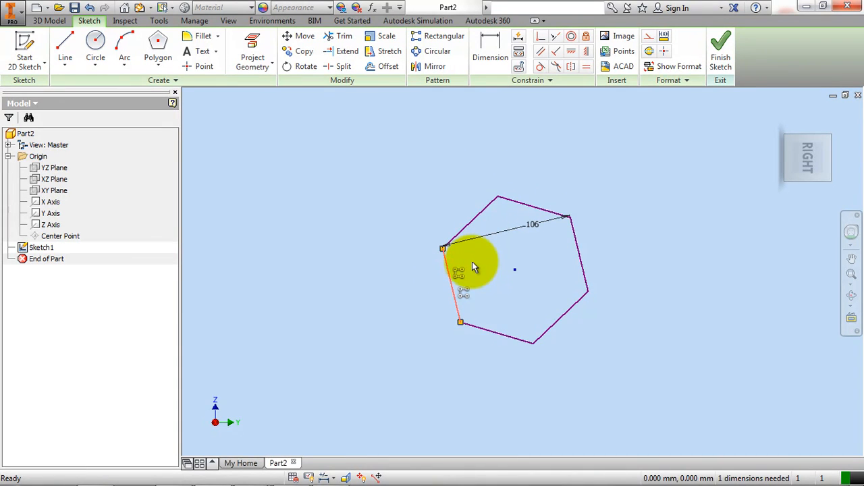
pyautogui.click(587, 53)
pyautogui.rightClick(579, 183)
pyautogui.click(619, 179)
# Place the 106 mm dimension above the hexagon and finish the sketch.
pyautogui.moveTo(535, 233); pyautogui.dragTo(548, 174)
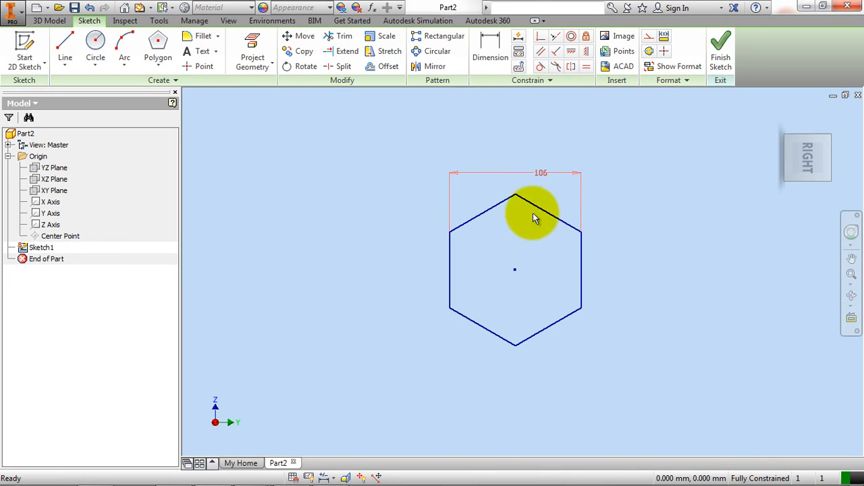
pyautogui.click(515, 195)
pyautogui.click(656, 204)
pyautogui.click(720, 73)
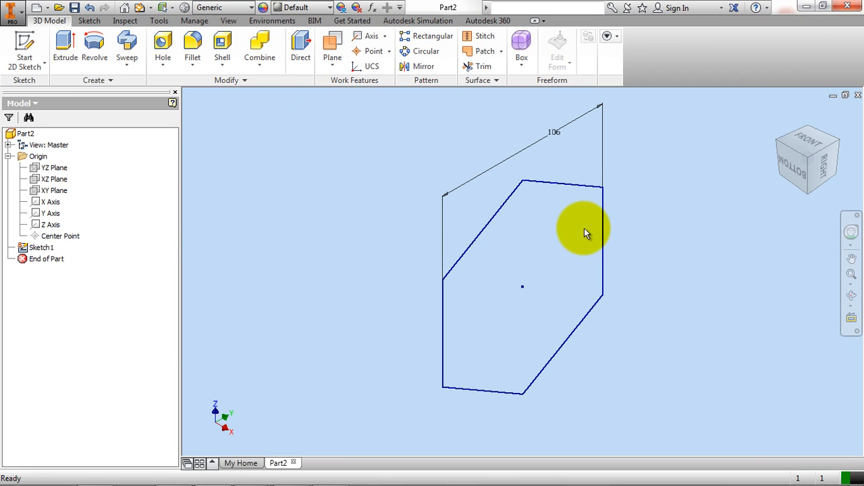
# Check the crankcase depth in Crankcase.pdf and extrude the hexagon profile 57 mm as a solid.
pyautogui.click(65, 50)
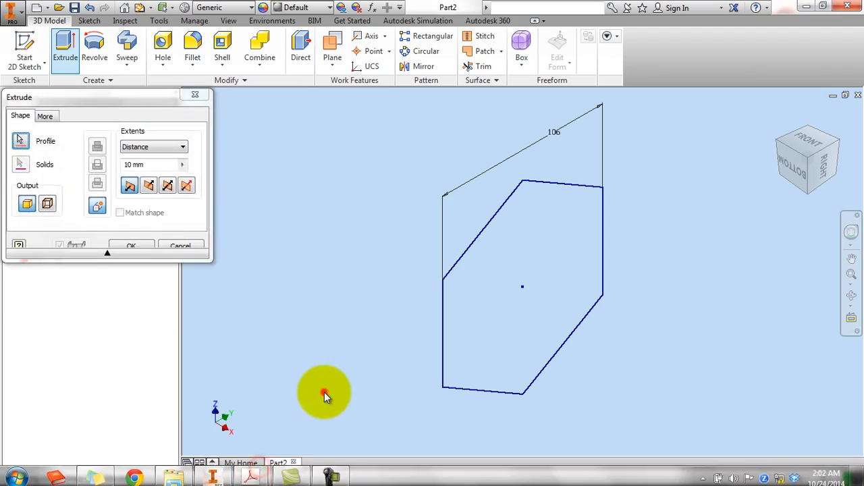
pyautogui.moveTo(251, 475)
pyautogui.click(301, 416)
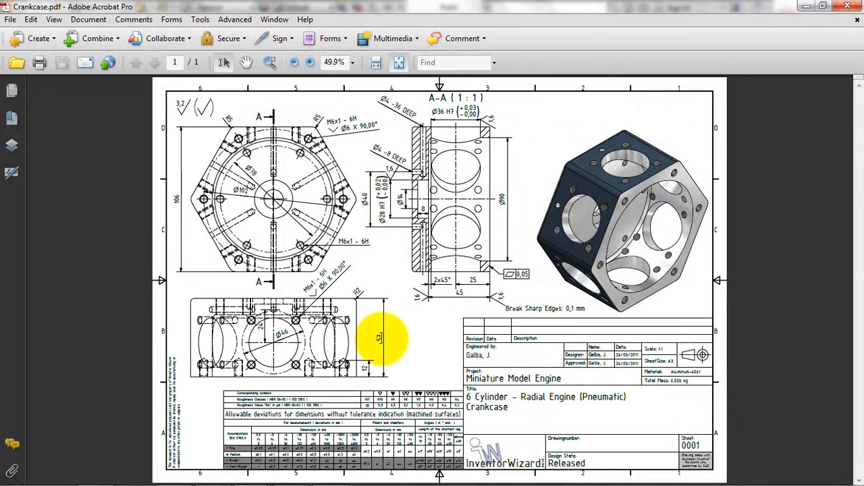
pyautogui.click(810, 6)
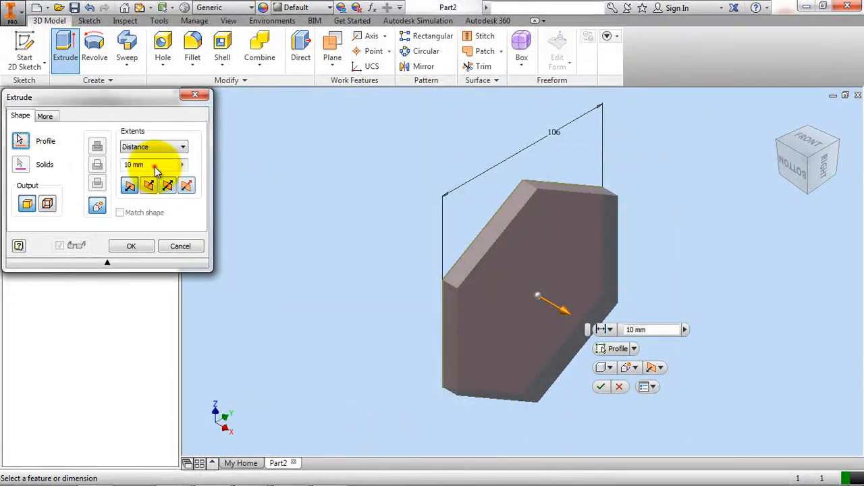
pyautogui.click(154, 164)
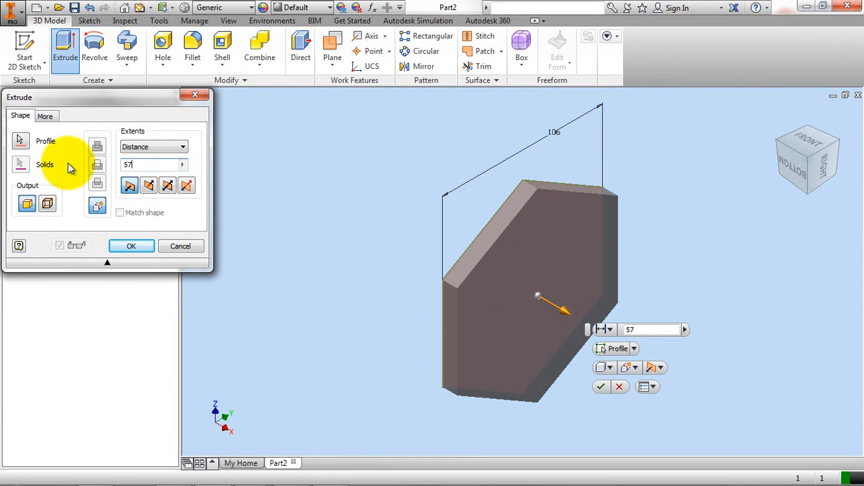
pyautogui.write('57')
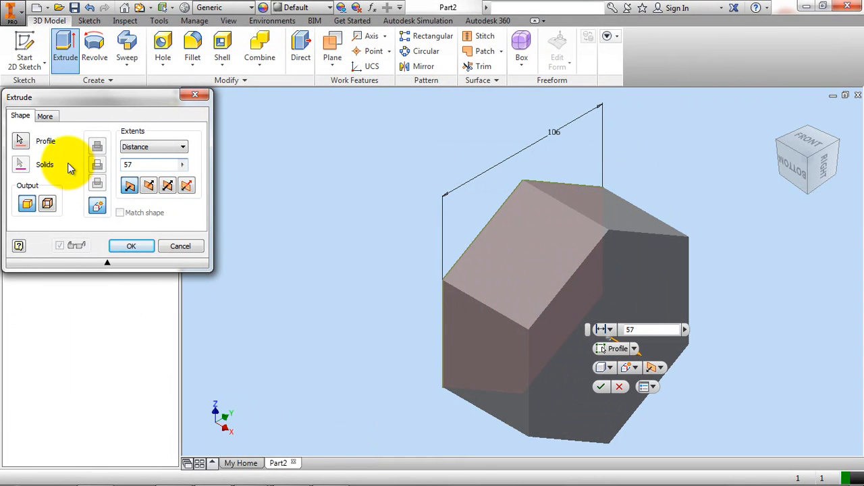
pyautogui.click(142, 246)
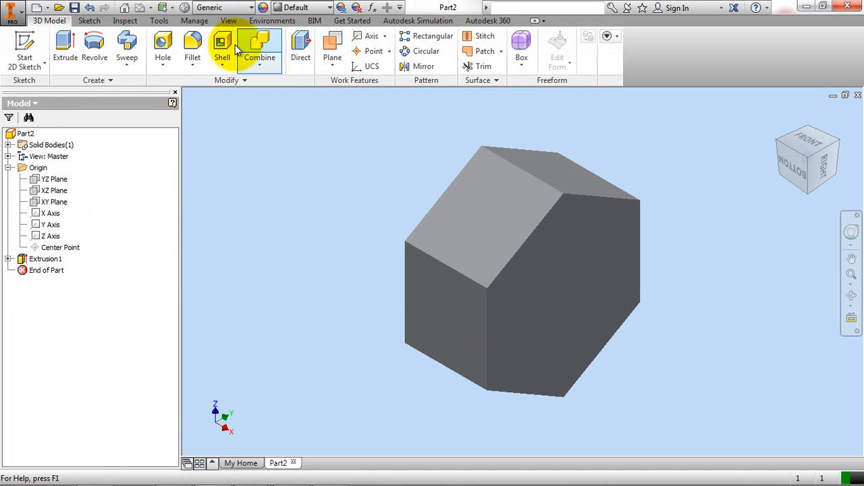
# Create a folder named Part in the project workspace and save the part in it as Crankcase.ipt.
pyautogui.click(75, 8)
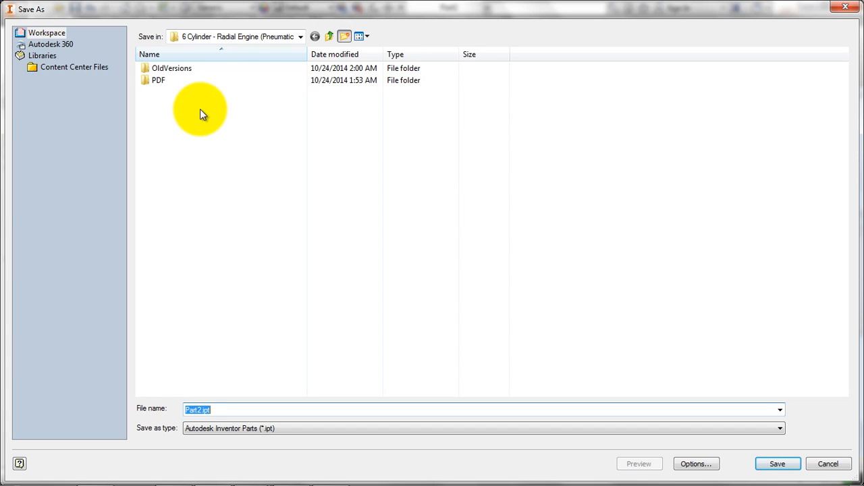
pyautogui.write('PA')
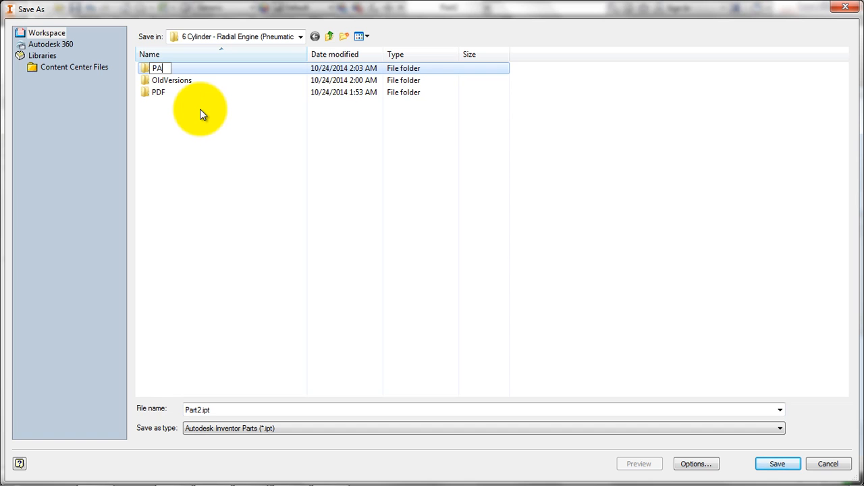
pyautogui.press('BackSpace')
pyautogui.write('art')
pyautogui.press('Return')
pyautogui.press('Return')
pyautogui.doubleClick(257, 413)
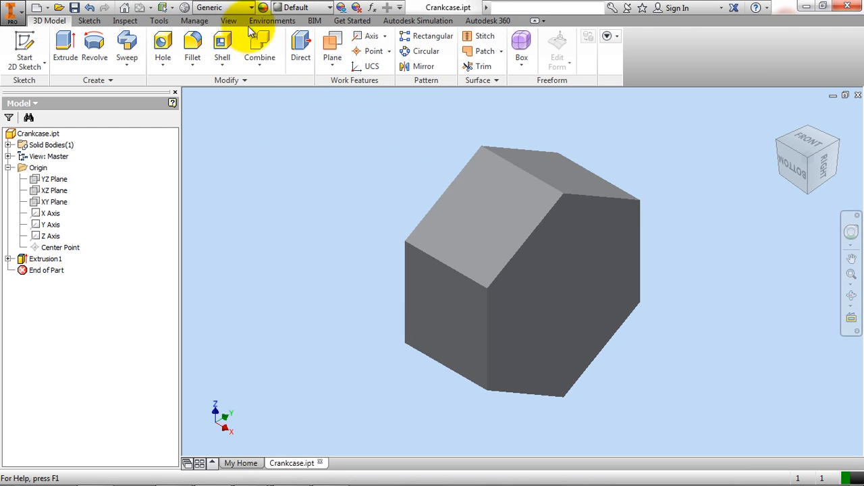
# Set the model's visual style to Shaded with Edges.
pyautogui.click(228, 21)
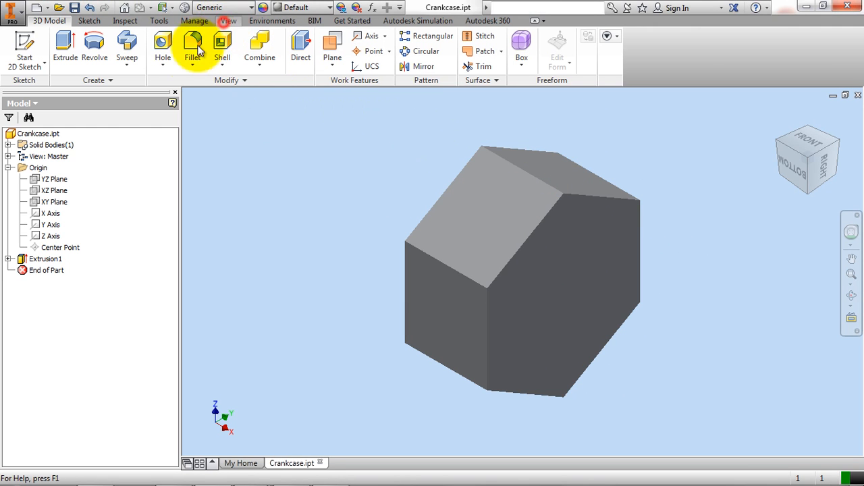
pyautogui.click(131, 65)
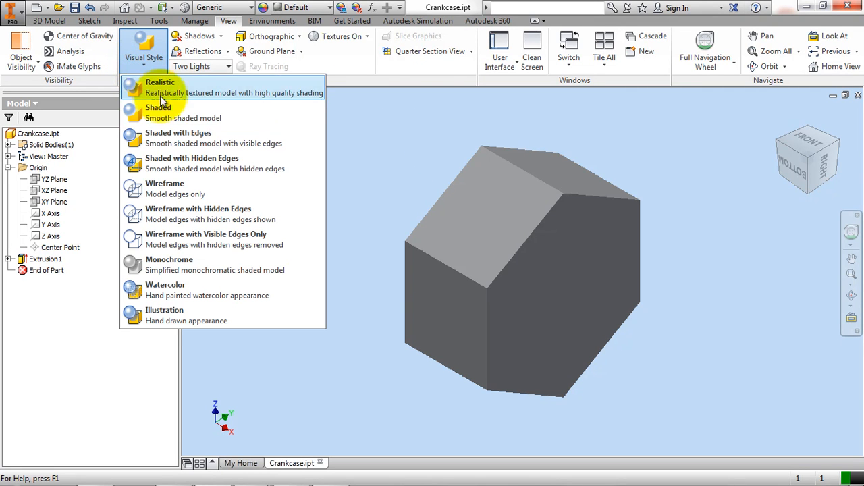
pyautogui.click(180, 139)
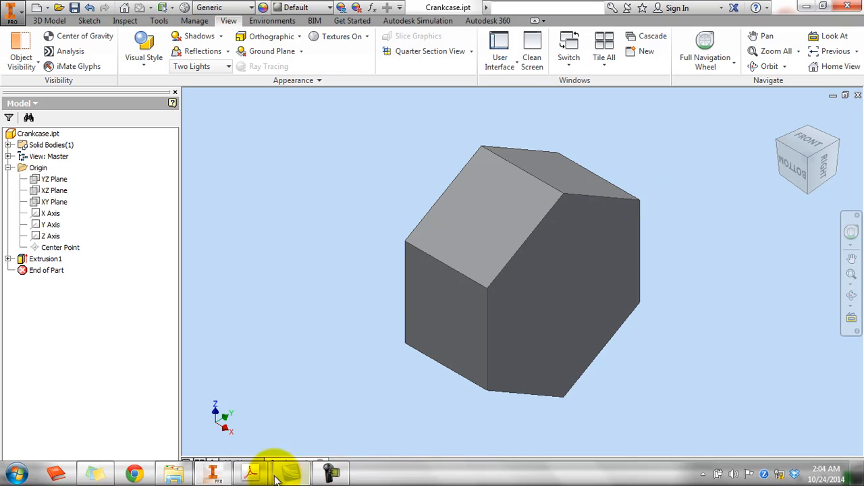
# Examine the section A-A and front view dimensions in Crankcase.pdf in Adobe Acrobat, and return to the Inventor part.
pyautogui.moveTo(250, 472)
pyautogui.click(311, 412)
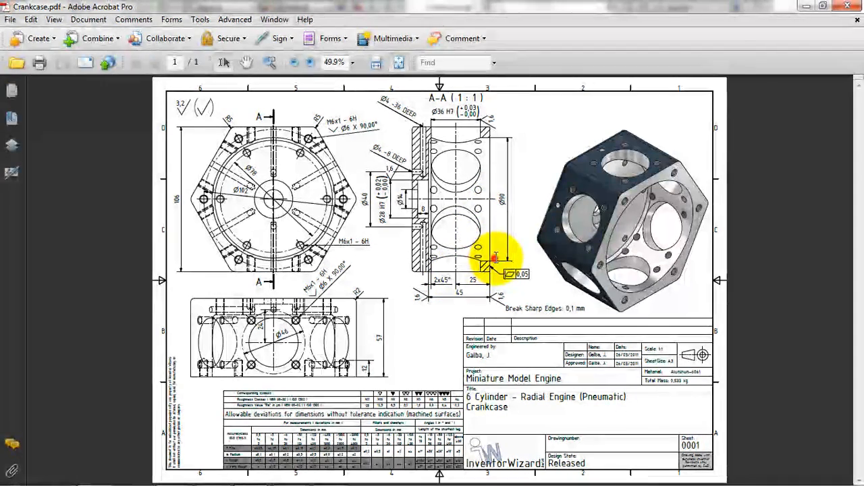
pyautogui.keyDown('ctrl'); pyautogui.scroll(1, 493, 259); pyautogui.keyUp('ctrl')
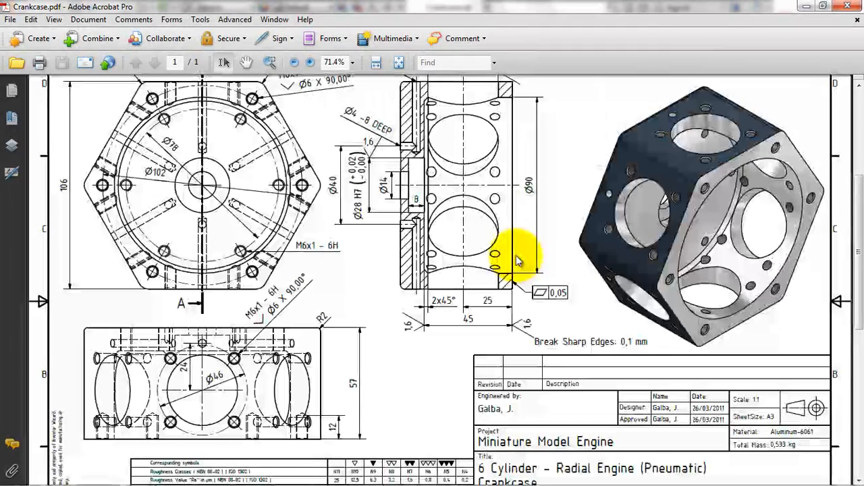
pyautogui.scroll(3, 516, 255)
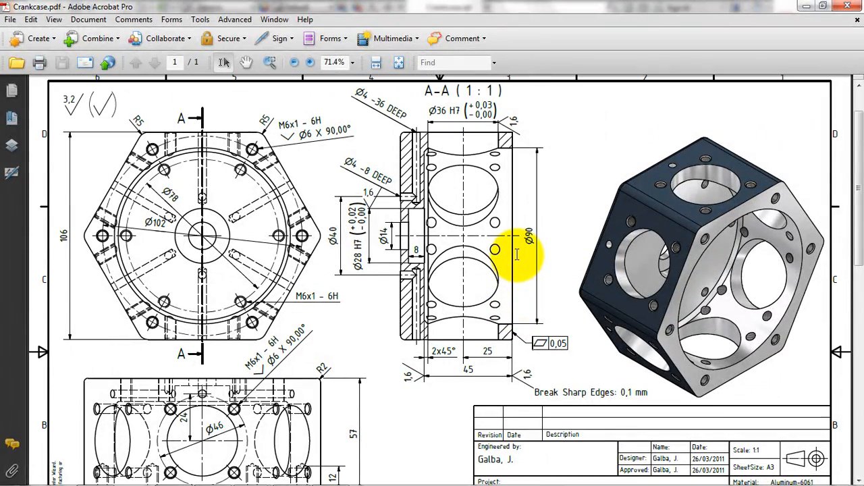
pyautogui.moveTo(310, 481)
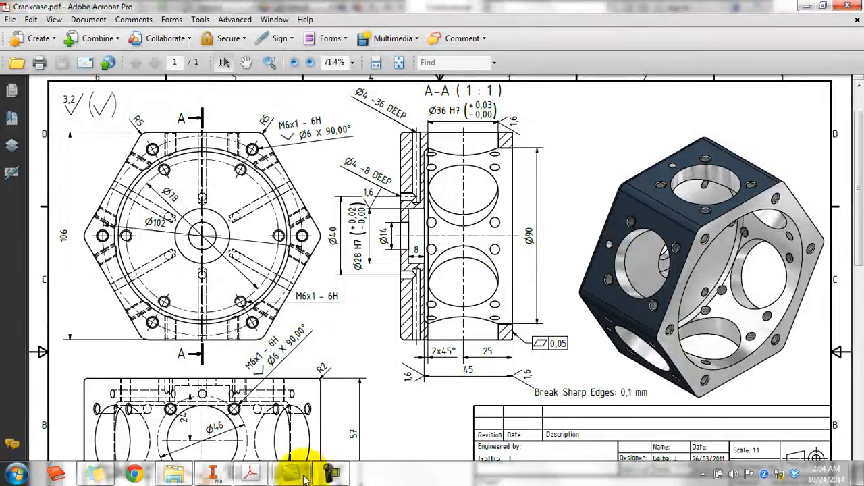
pyautogui.click(213, 473)
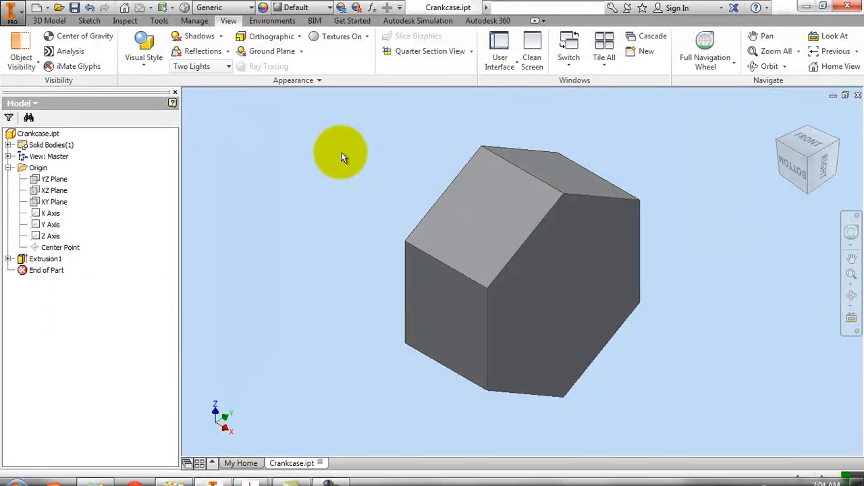
# Sketch a circle centred on the hexagonal end face and dimension its diameter to 95 mm.
pyautogui.click(588, 273)
pyautogui.click(644, 267)
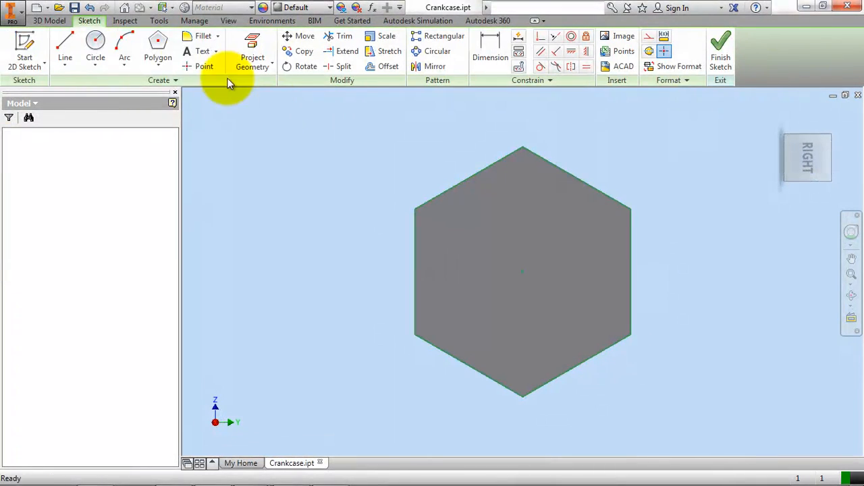
pyautogui.click(96, 41)
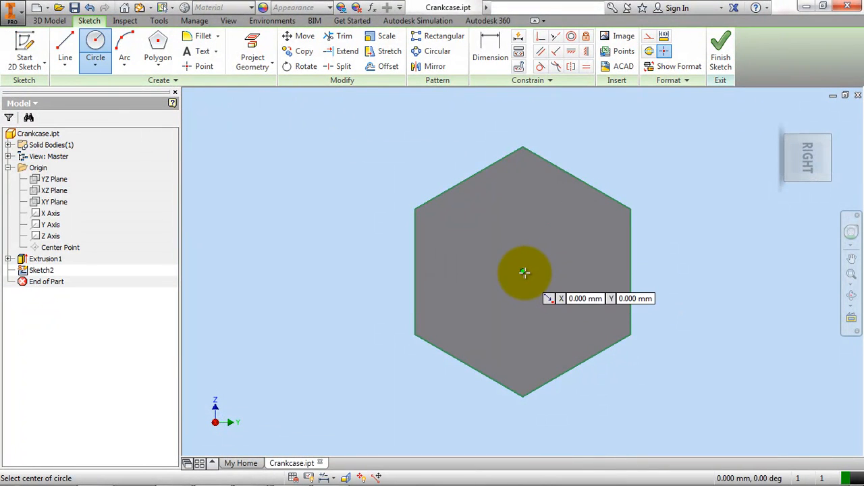
pyautogui.click(522, 273)
pyautogui.click(513, 201)
pyautogui.click(491, 50)
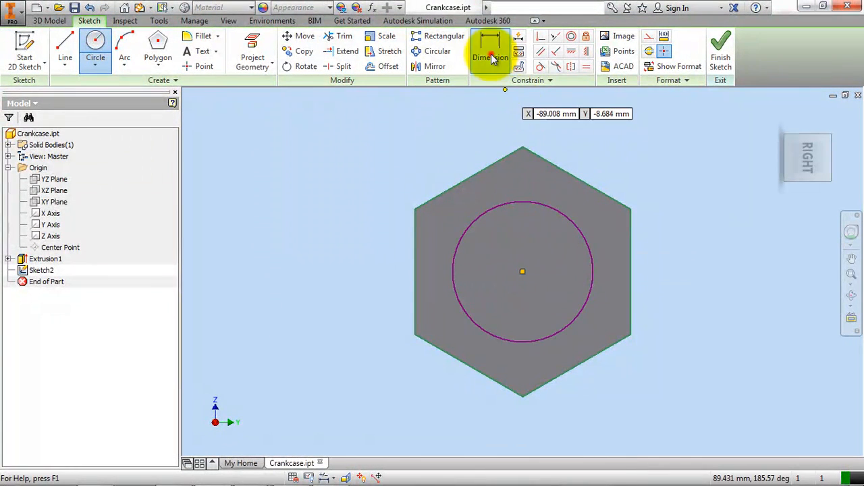
pyautogui.click(548, 205)
pyautogui.click(623, 154)
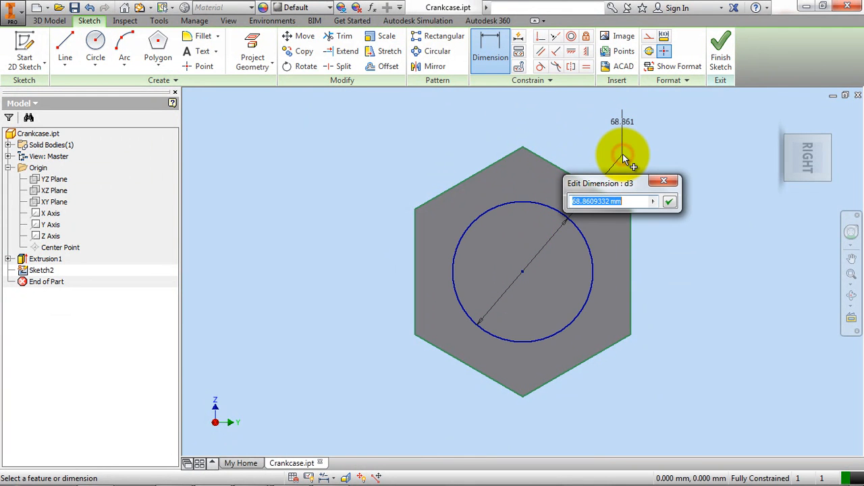
pyautogui.write('95')
pyautogui.press('Return')
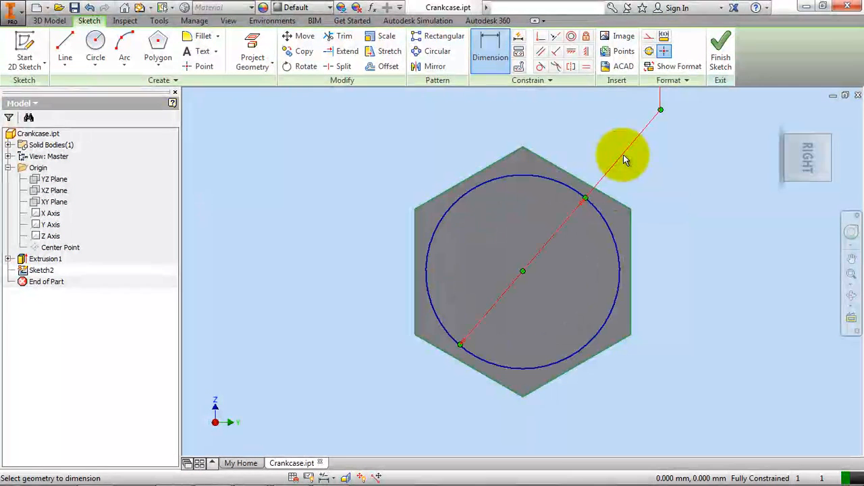
pyautogui.click(718, 42)
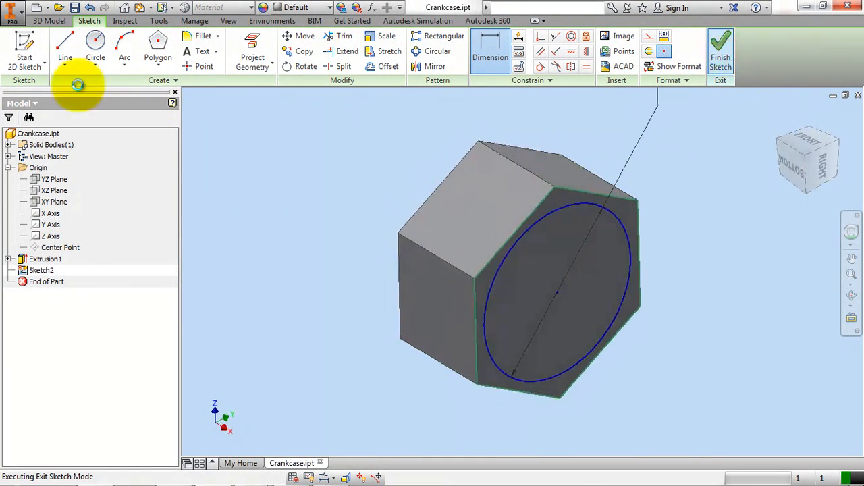
# Extrude the circle as a 45 mm deep cut into the hexagonal body.
pyautogui.click(42, 22)
pyautogui.click(65, 48)
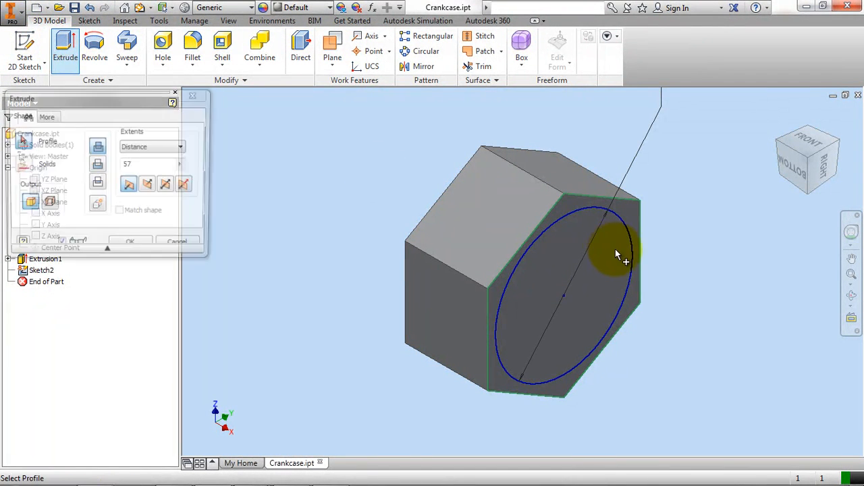
pyautogui.click(98, 166)
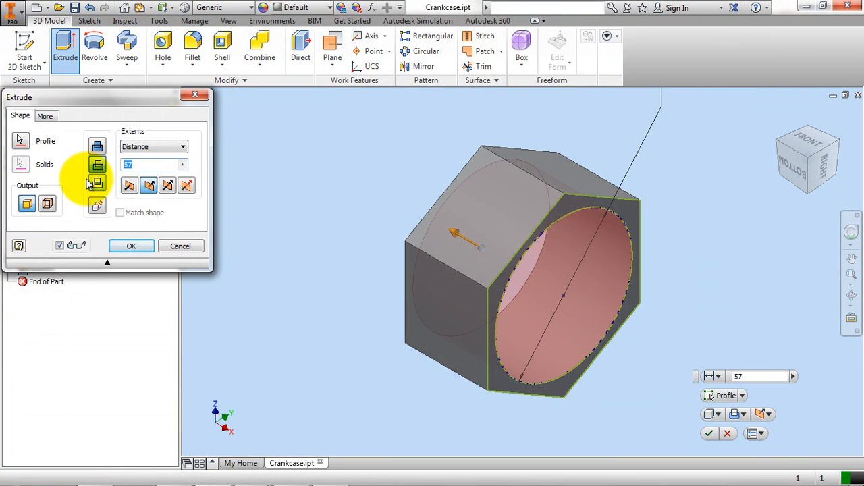
pyautogui.write('40')
pyautogui.click(130, 245)
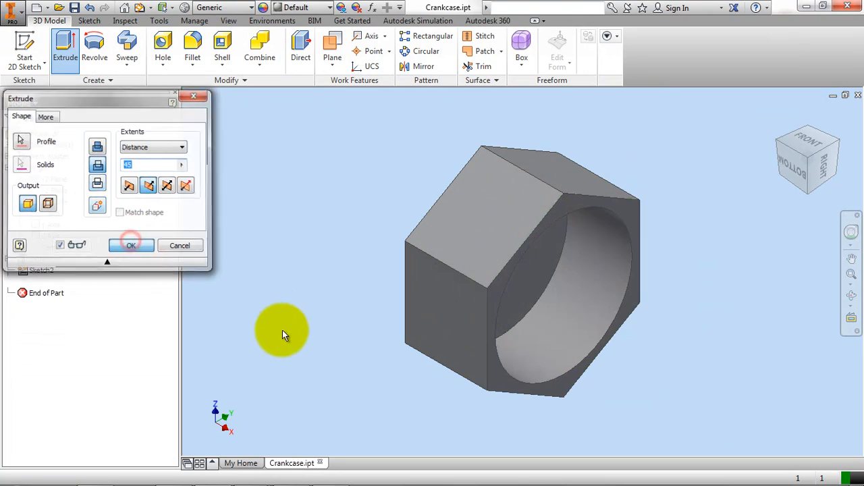
# Check section A-A in Crankcase.pdf and place a counterbored Through All hole on the pocket floor, concentric with the pocket wall.
pyautogui.moveTo(273, 472)
pyautogui.click(280, 432)
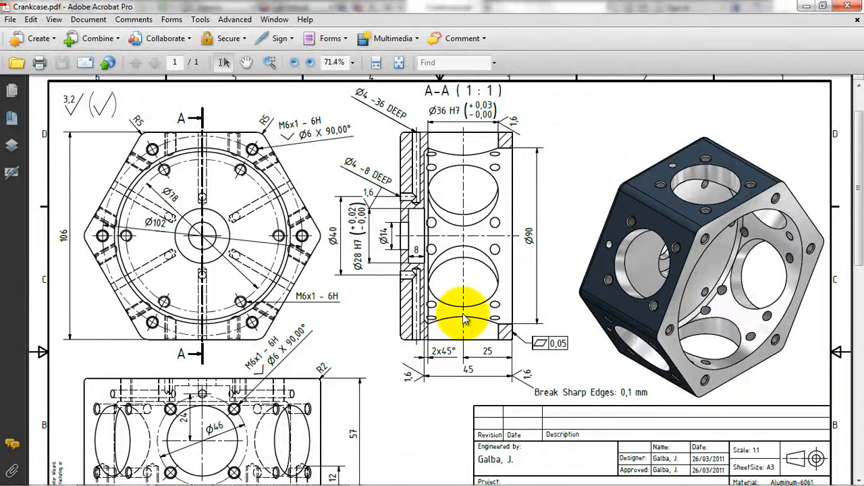
pyautogui.scroll(-1, 463, 320)
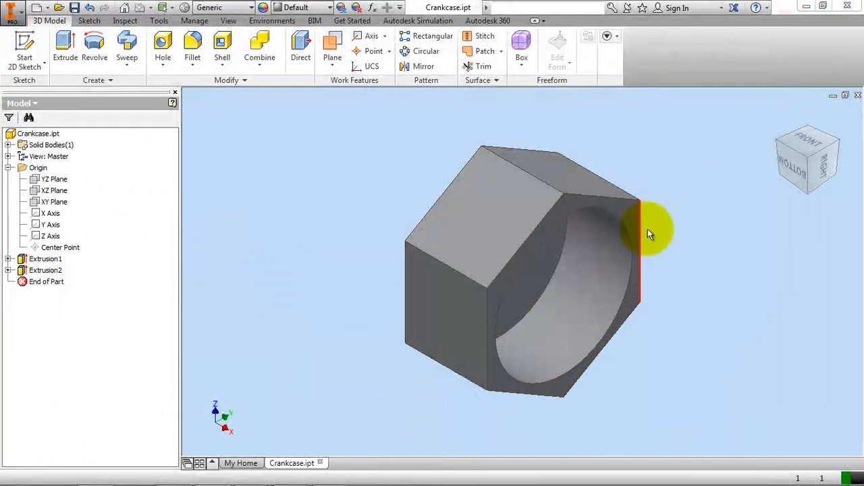
pyautogui.click(850, 293)
pyautogui.moveTo(650, 324); pyautogui.dragTo(578, 261)
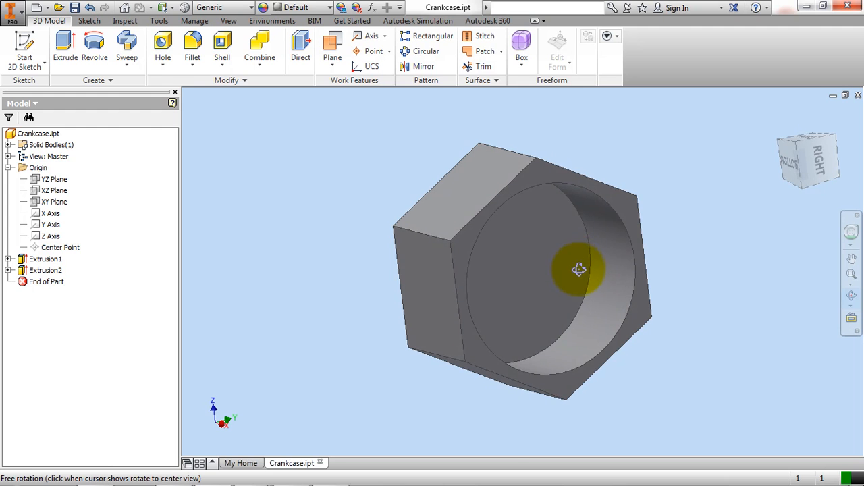
pyautogui.rightClick(574, 273)
pyautogui.click(618, 264)
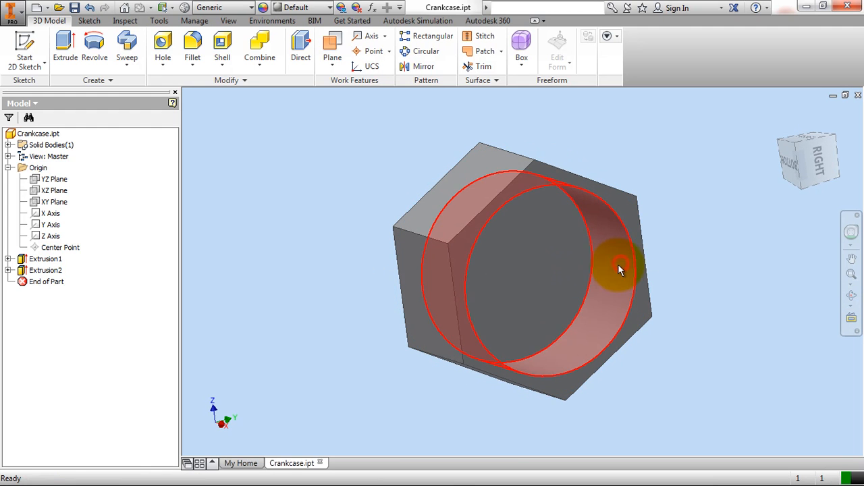
pyautogui.click(162, 44)
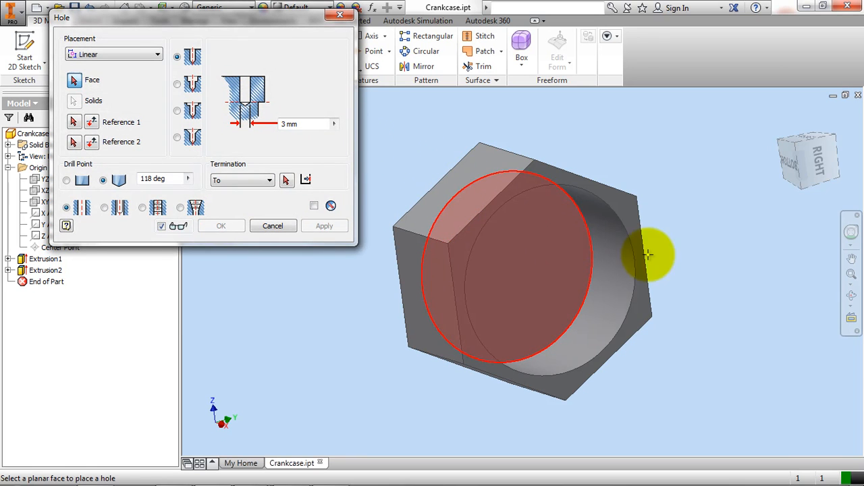
pyautogui.click(544, 253)
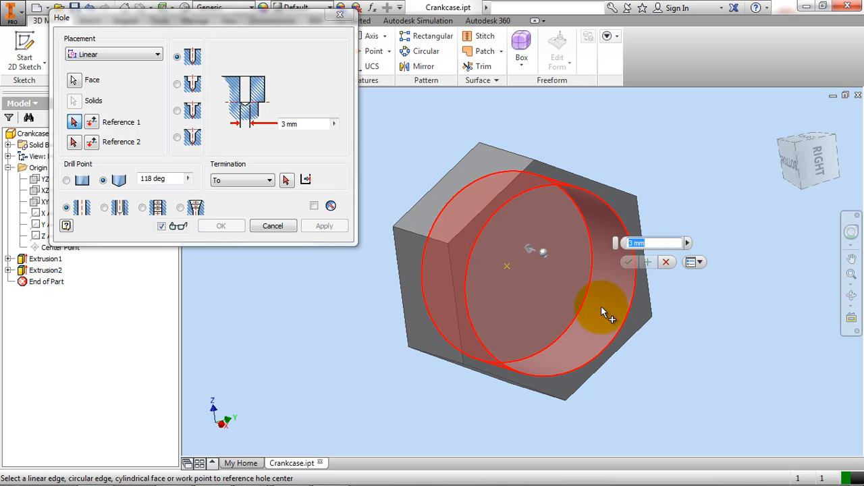
pyautogui.click(601, 307)
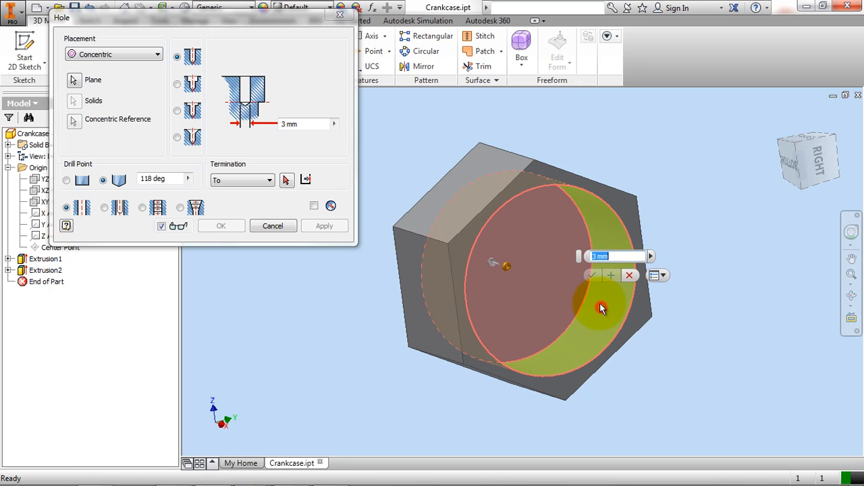
pyautogui.click(178, 85)
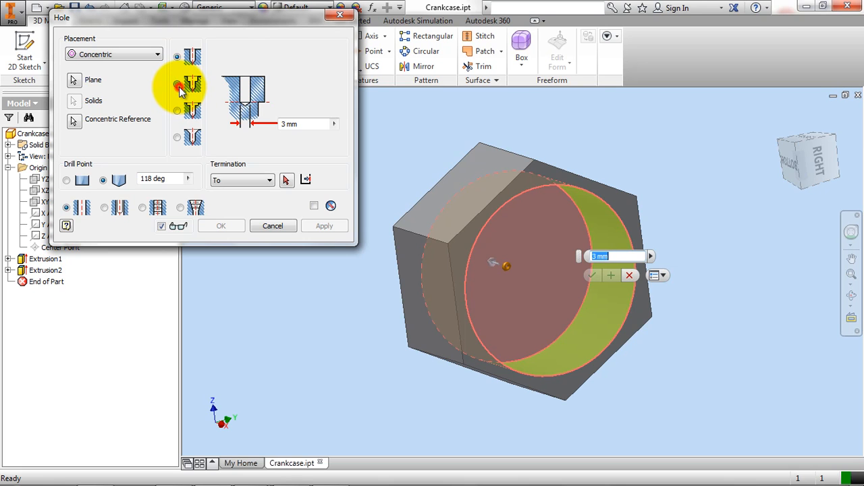
pyautogui.click(263, 181)
pyautogui.click(249, 197)
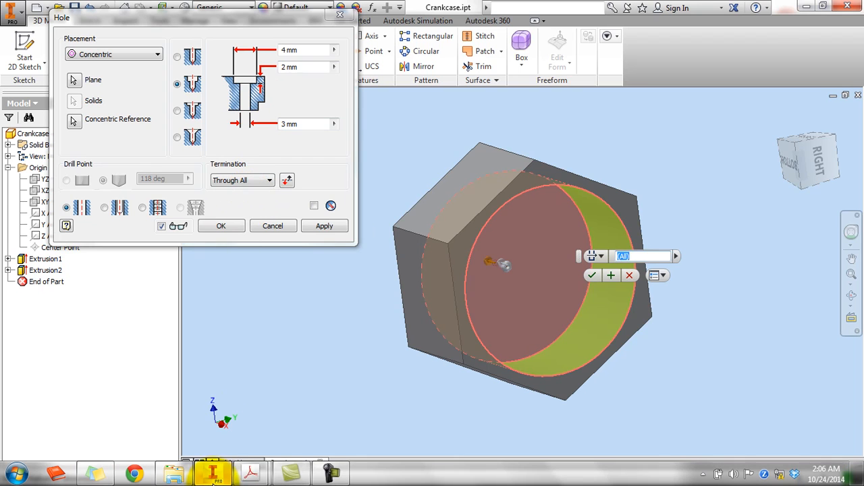
# Check the bore sizes in Crankcase.pdf and create the hole with a 28 mm counterbore, 8 mm deep, and a 14 mm bore.
pyautogui.moveTo(247, 473)
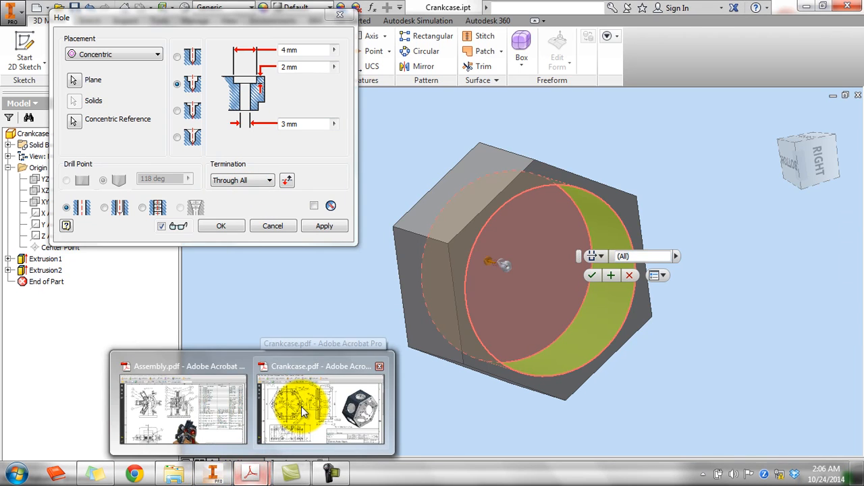
pyautogui.click(301, 406)
pyautogui.scroll(1, 439, 233)
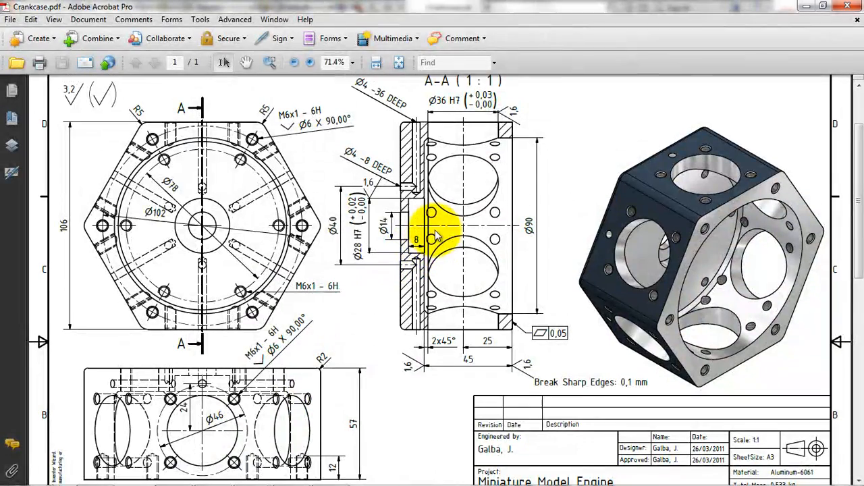
pyautogui.click(807, 6)
pyautogui.click(291, 51)
pyautogui.doubleClick(302, 51)
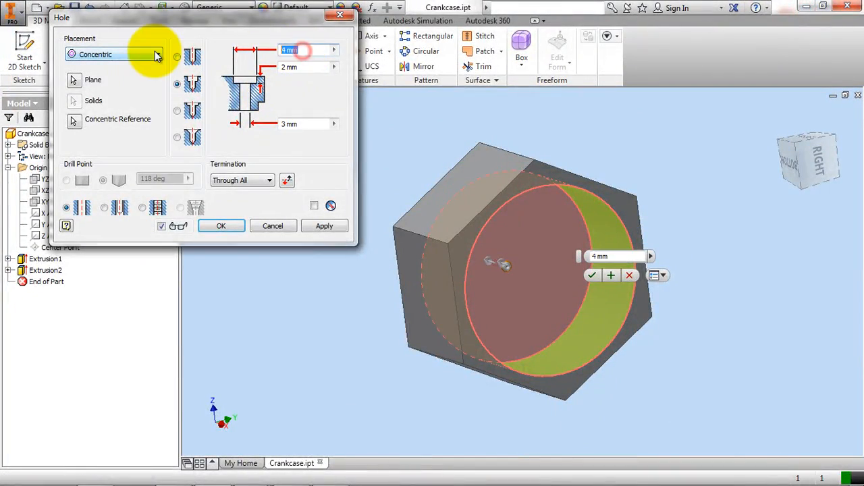
pyautogui.write('28')
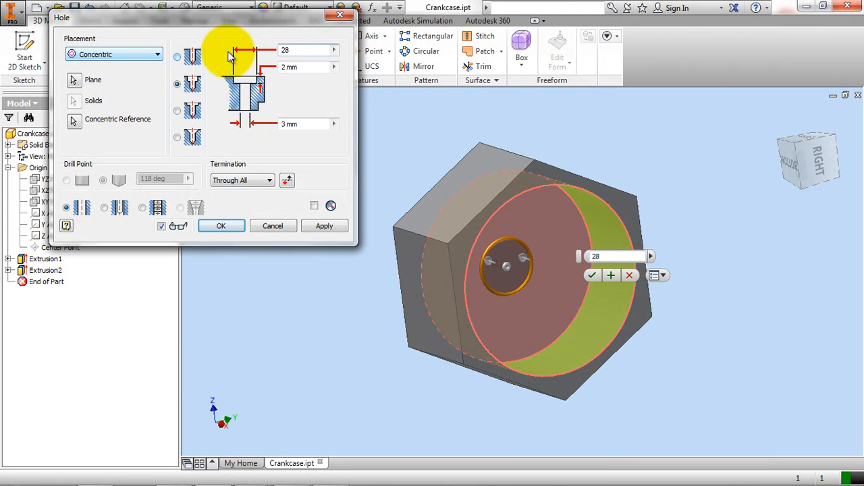
pyautogui.doubleClick(312, 67)
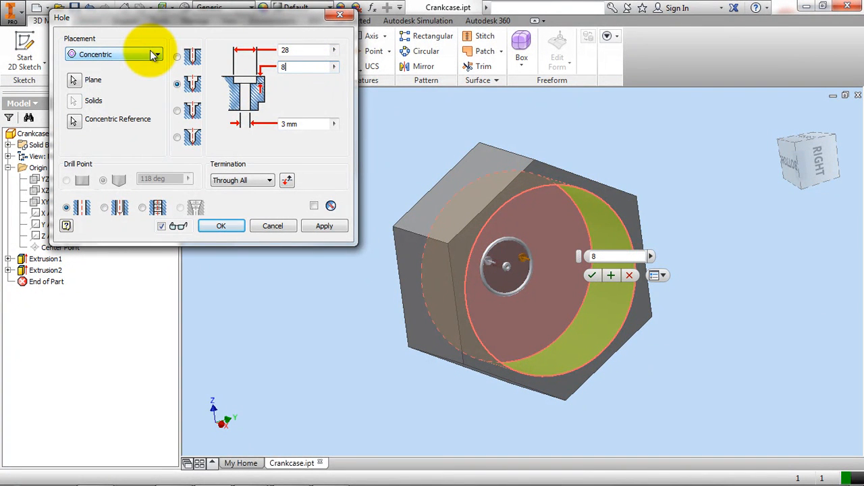
pyautogui.doubleClick(308, 124)
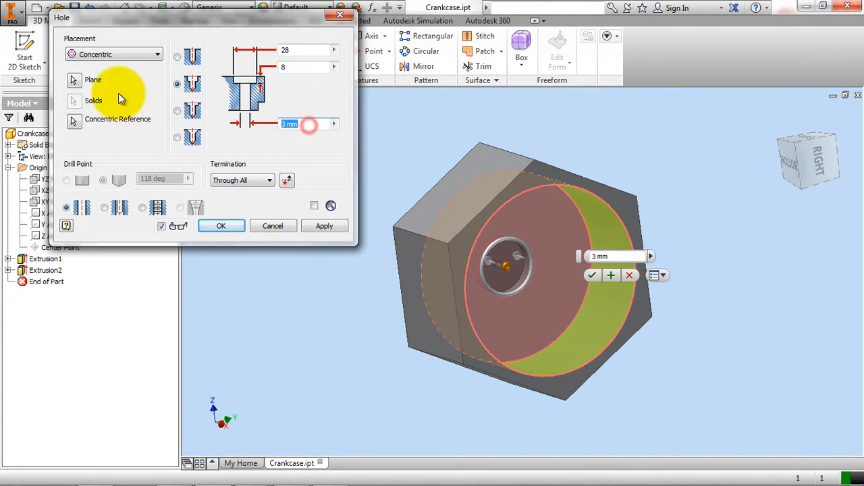
pyautogui.write('14')
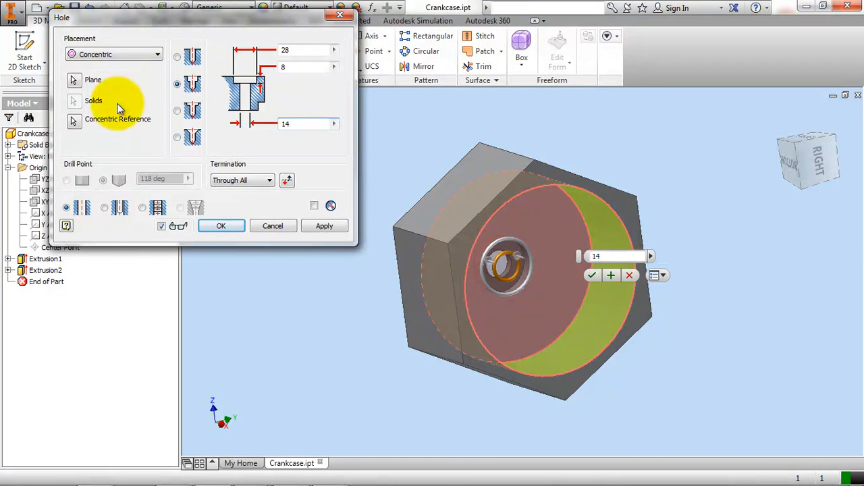
pyautogui.click(221, 218)
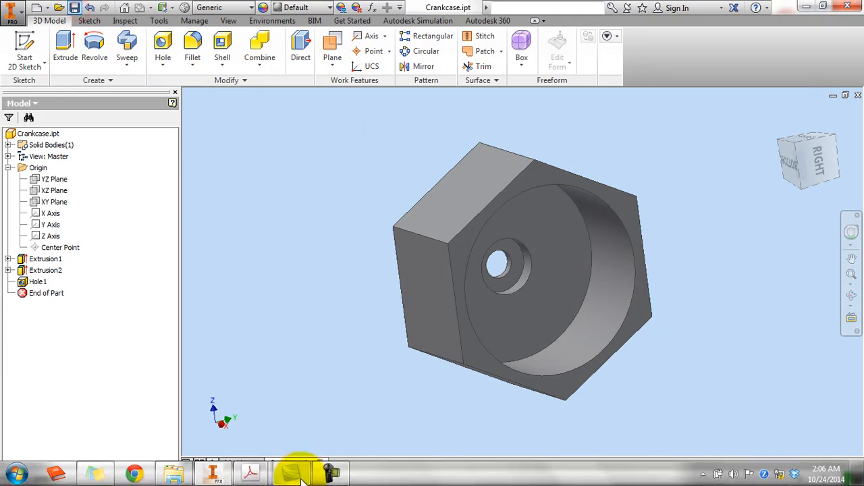
# Examine the remaining crankcase features in Crankcase.pdf and compare its front view with the model's open hexagonal face seen straight on.
pyautogui.moveTo(257, 473)
pyautogui.click(326, 413)
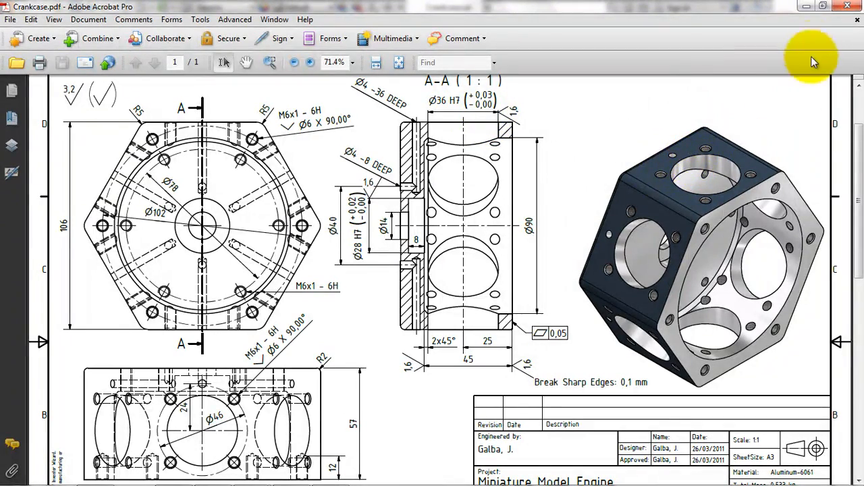
pyautogui.click(806, 6)
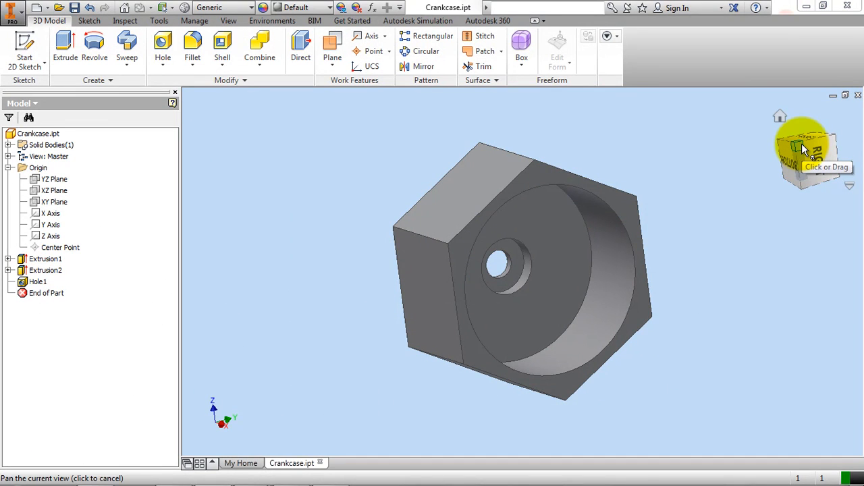
pyautogui.click(802, 144)
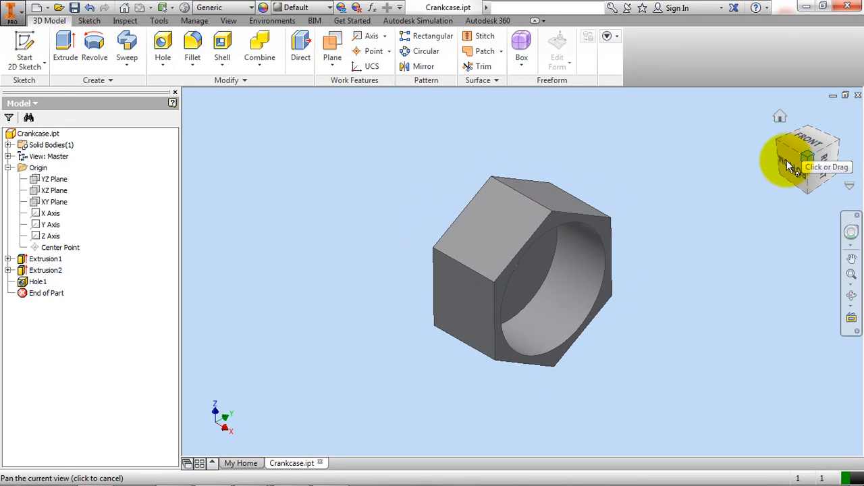
pyautogui.click(818, 176)
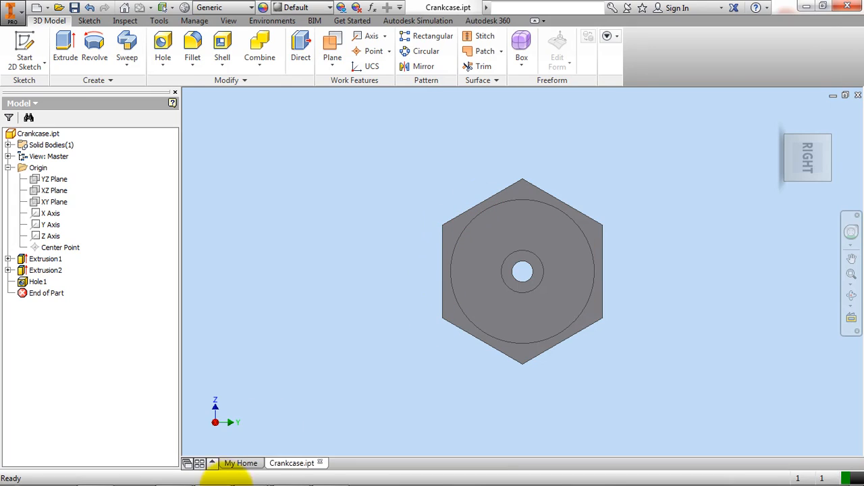
pyautogui.moveTo(246, 465)
pyautogui.click(351, 358)
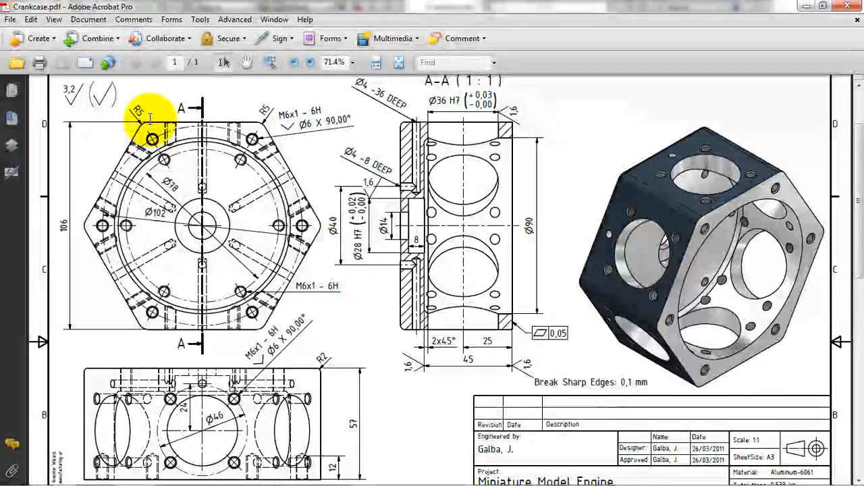
pyautogui.click(806, 6)
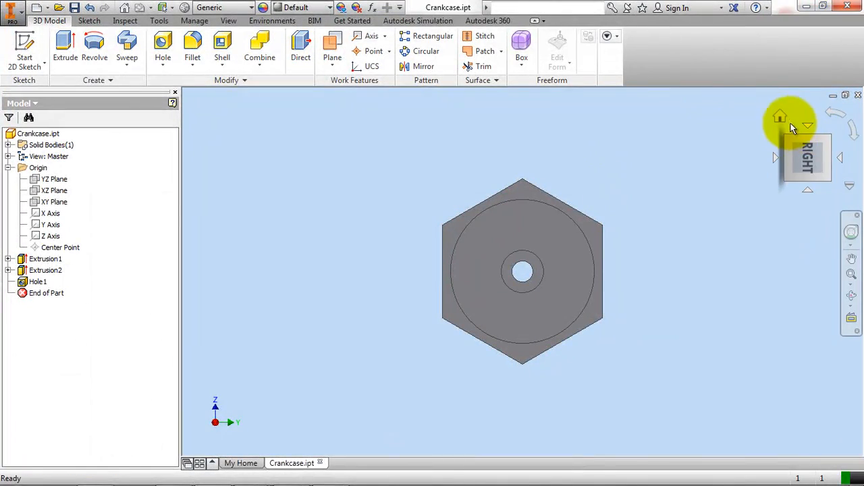
# Start a sketch on a flat side face of the hexagonal body and check the side bore's position in Crankcase.pdf.
pyautogui.click(783, 119)
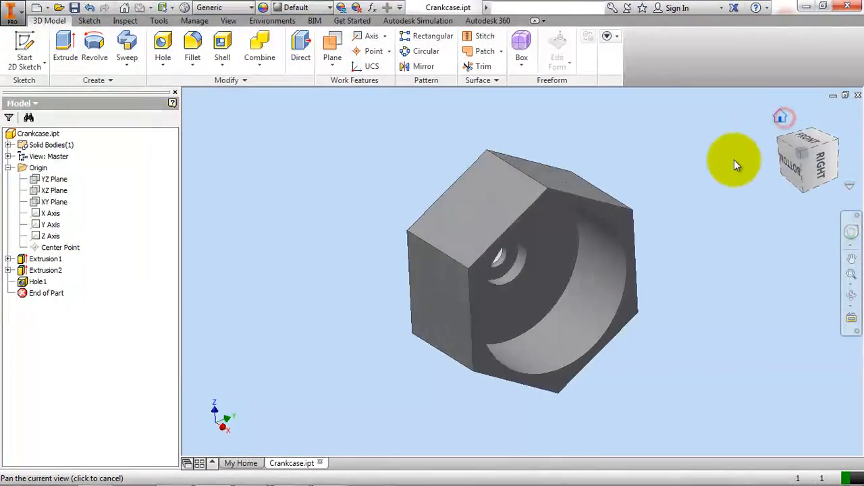
pyautogui.click(445, 301)
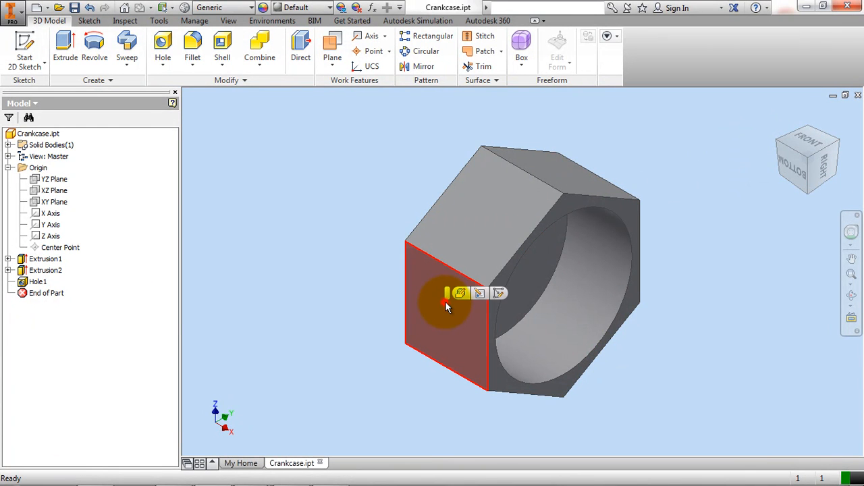
pyautogui.click(498, 294)
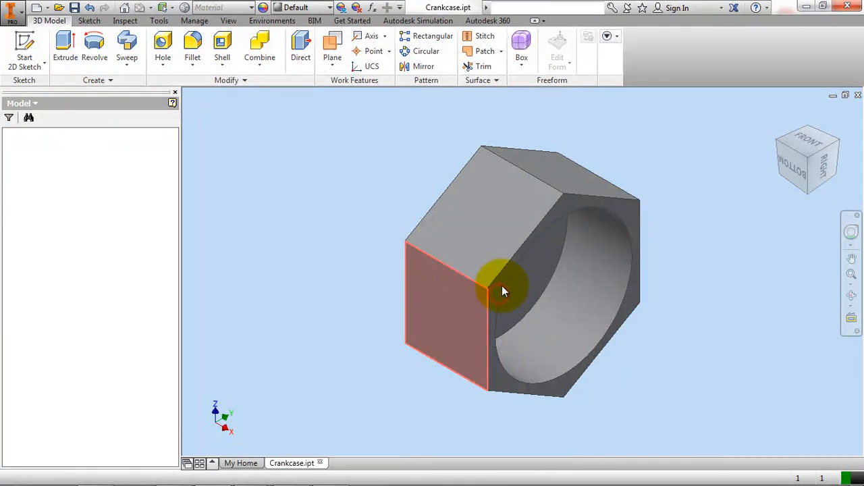
pyautogui.moveTo(257, 469)
pyautogui.click(328, 415)
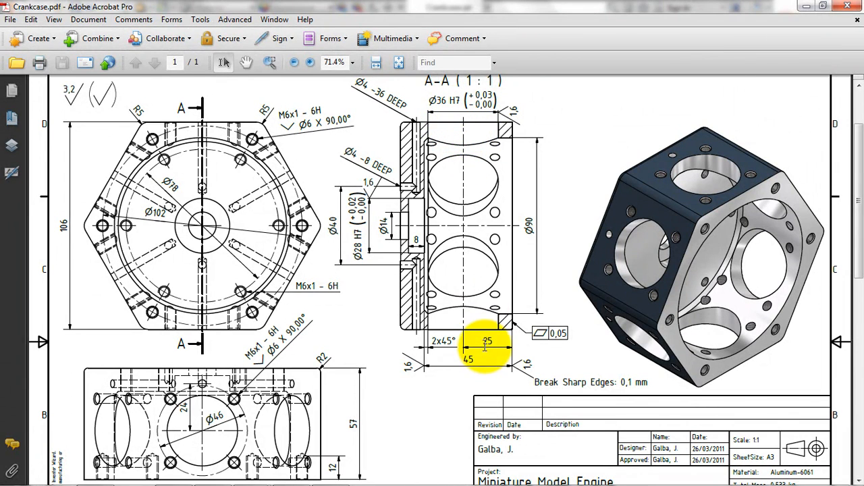
pyautogui.click(804, 6)
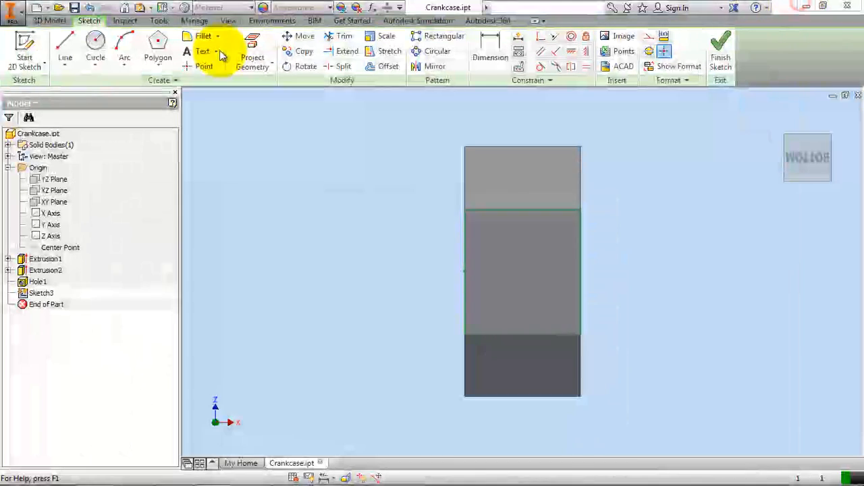
# Draw a circle inside the side face and dimension its centre 25 mm from the edge at the open end.
pyautogui.click(96, 44)
pyautogui.click(526, 274)
pyautogui.click(540, 242)
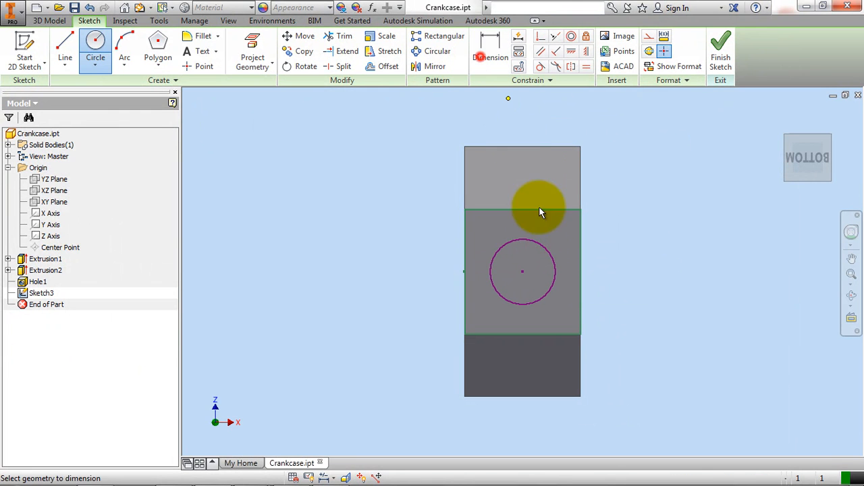
pyautogui.click(538, 242)
pyautogui.click(580, 231)
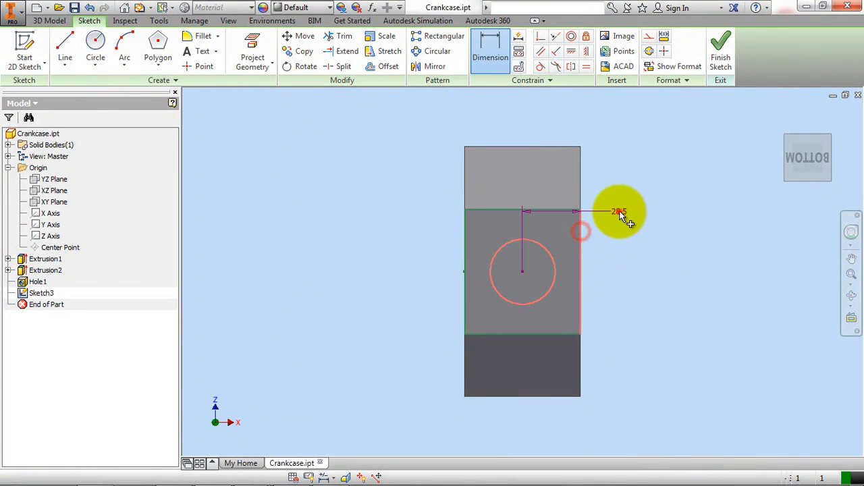
pyautogui.click(619, 213)
pyautogui.press('Return')
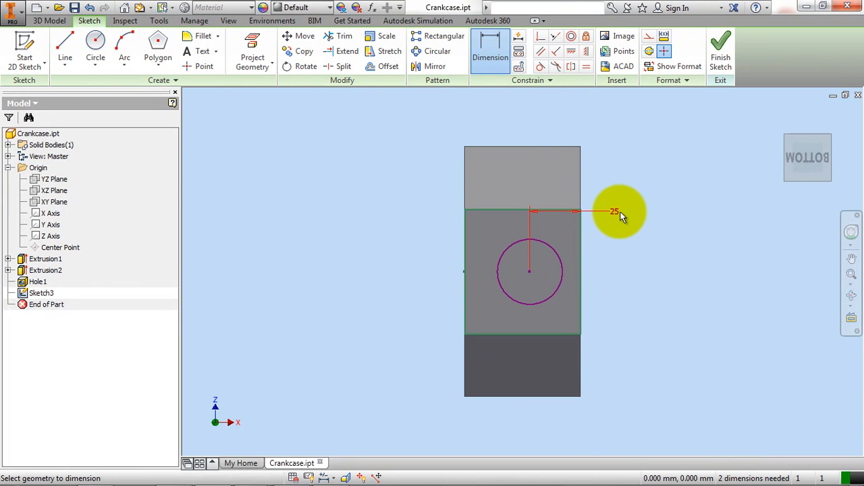
# Set the side-face circle's diameter to 36 mm.
pyautogui.click(552, 247)
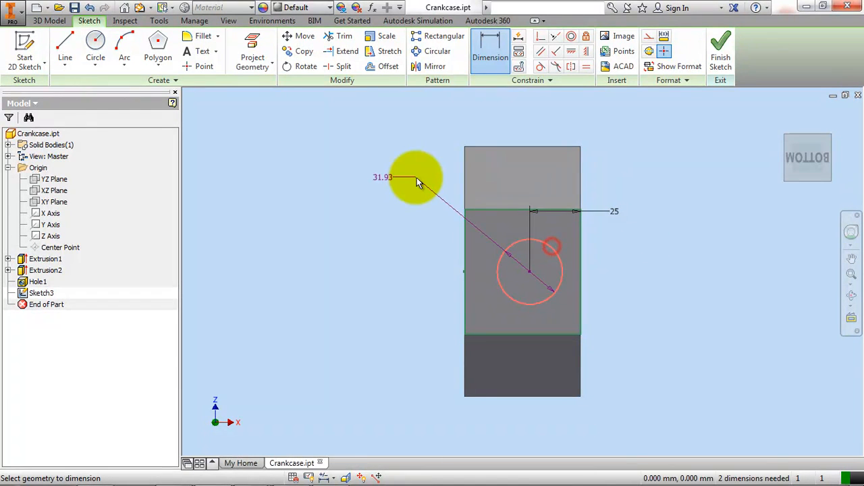
pyautogui.click(417, 178)
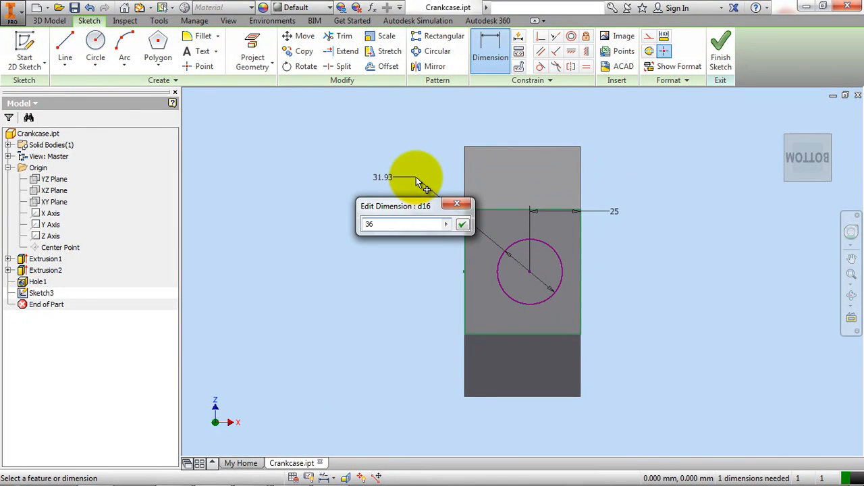
pyautogui.press('Return')
pyautogui.rightClick(380, 233)
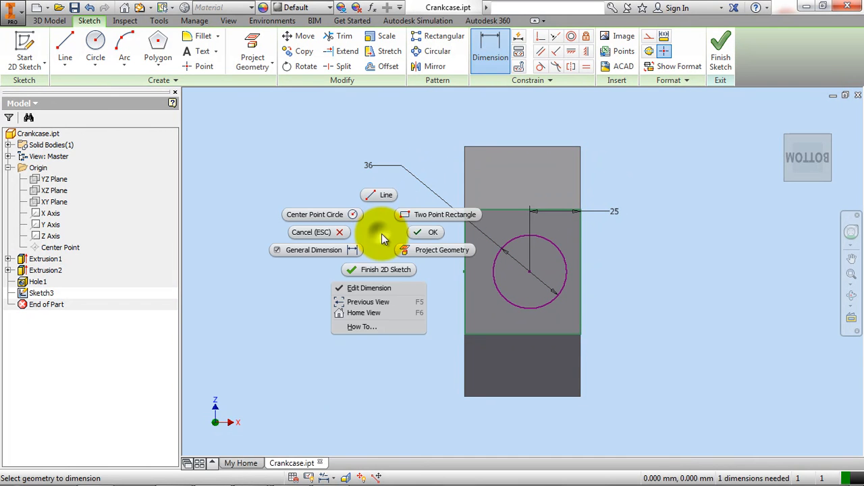
pyautogui.click(417, 235)
# Constrain the circle's centre horizontally to the midpoint of the face's open-end edge and finish the sketch.
pyautogui.moveTo(529, 271); pyautogui.dragTo(545, 248)
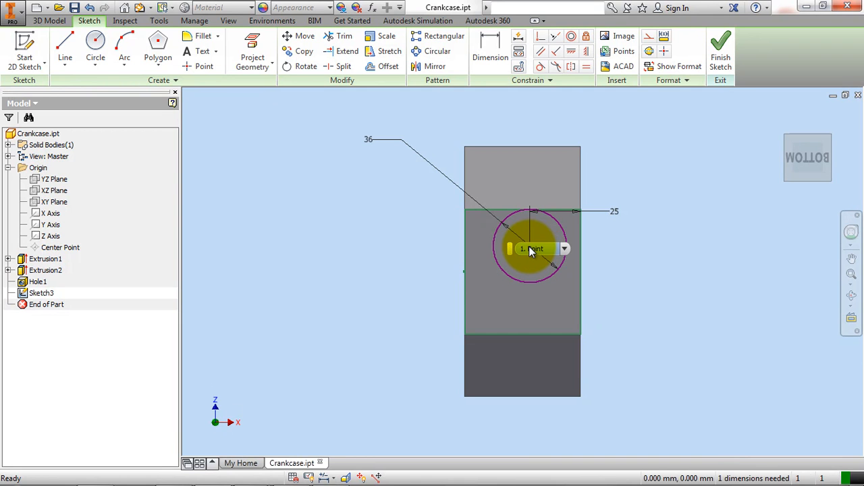
pyautogui.click(647, 254)
pyautogui.moveTo(551, 234)
pyautogui.mouseDown(button='middle')
pyautogui.moveTo(553, 203)
pyautogui.moveTo(477, 206)
pyautogui.mouseUp(button='middle')
pyautogui.moveTo(453, 203); pyautogui.dragTo(452, 215)
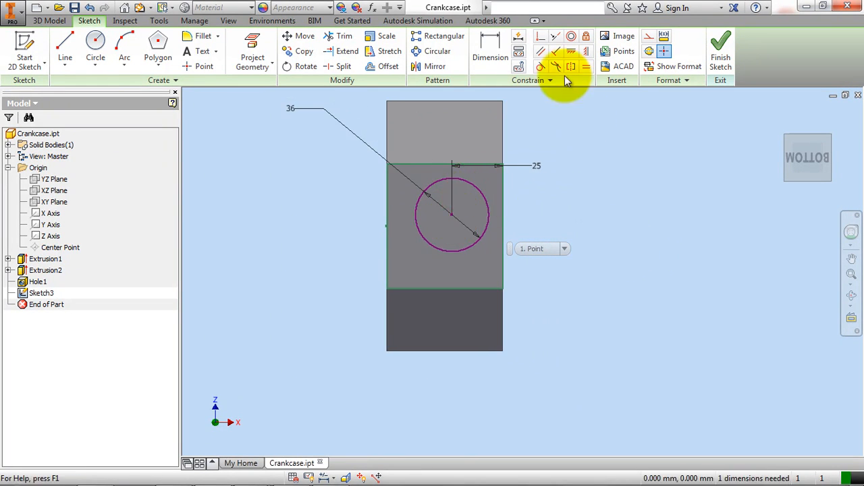
pyautogui.click(570, 53)
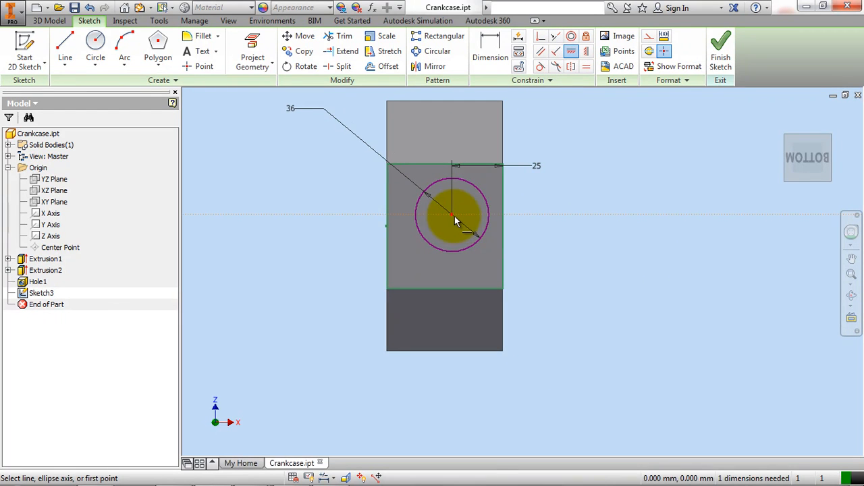
pyautogui.click(452, 216)
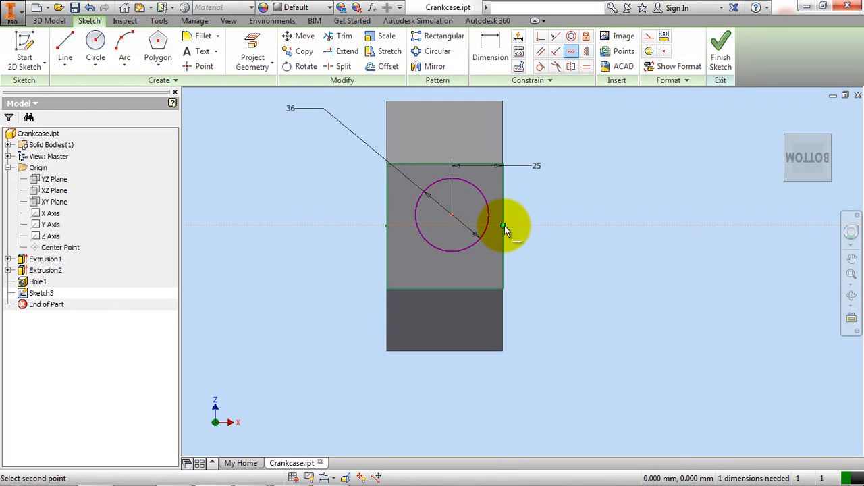
pyautogui.click(505, 226)
pyautogui.rightClick(536, 206)
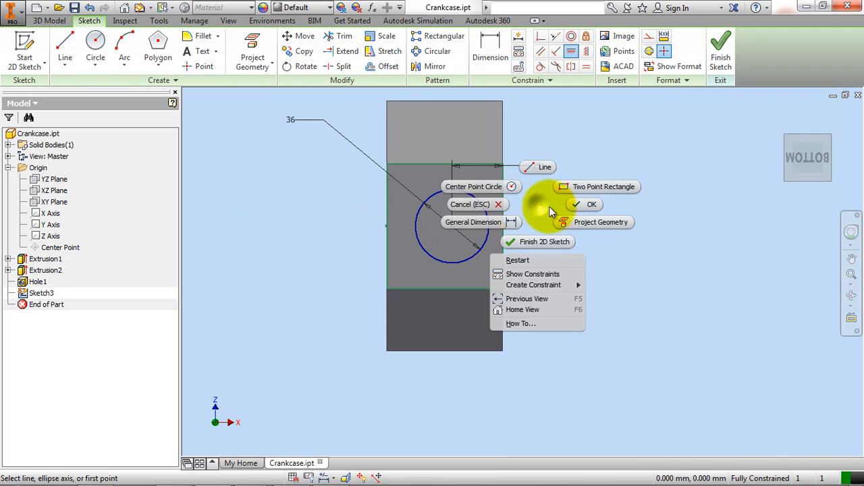
pyautogui.click(576, 205)
pyautogui.moveTo(452, 225); pyautogui.dragTo(538, 191)
pyautogui.click(715, 59)
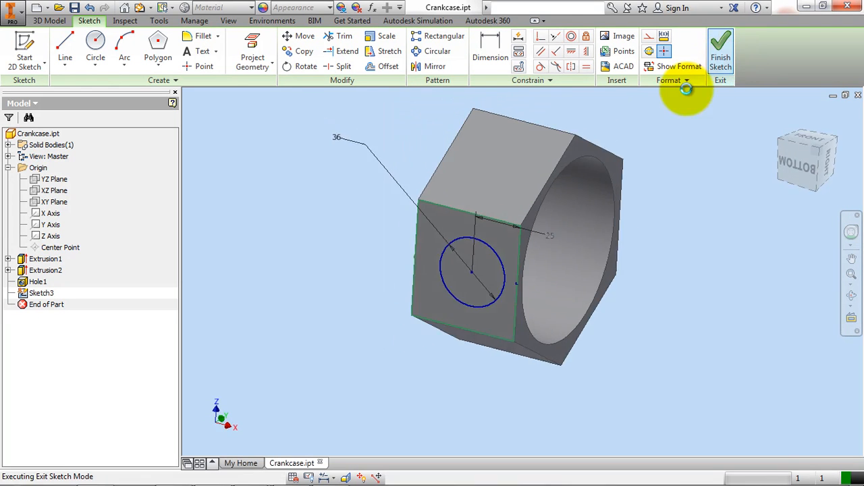
# Extrude the 36 mm circle as a cut with the To extent, ending at the pocket's cylindrical wall.
pyautogui.moveTo(323, 234); pyautogui.dragTo(312, 218, button='middle')
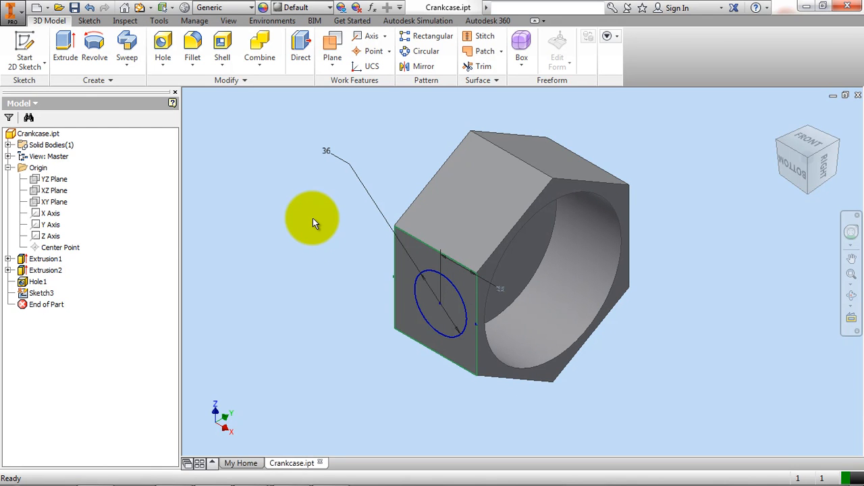
pyautogui.press('e')
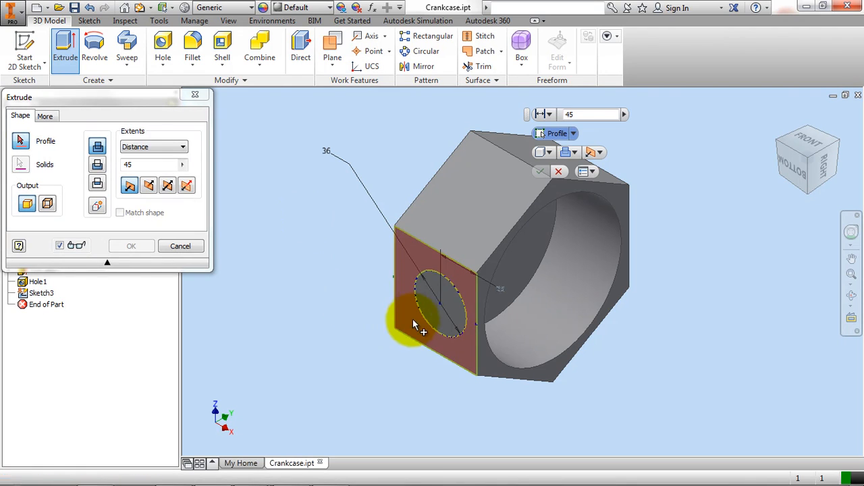
pyautogui.click(431, 307)
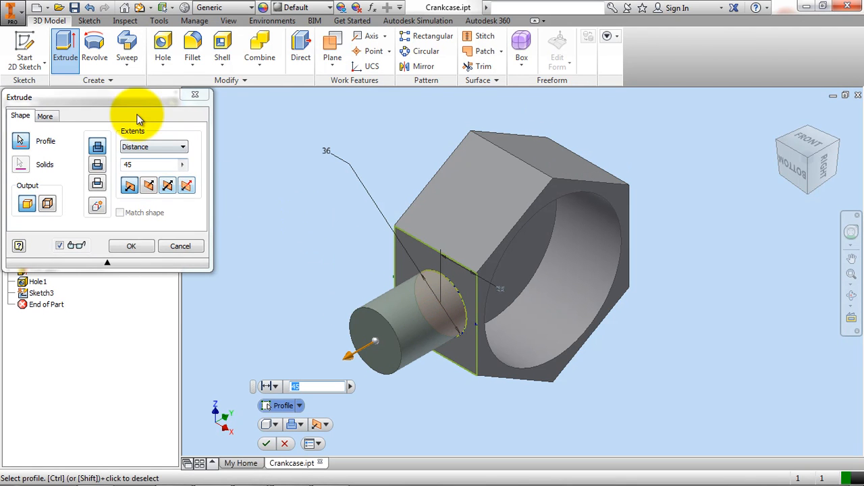
pyautogui.moveTo(139, 100); pyautogui.dragTo(220, 136)
pyautogui.click(179, 201)
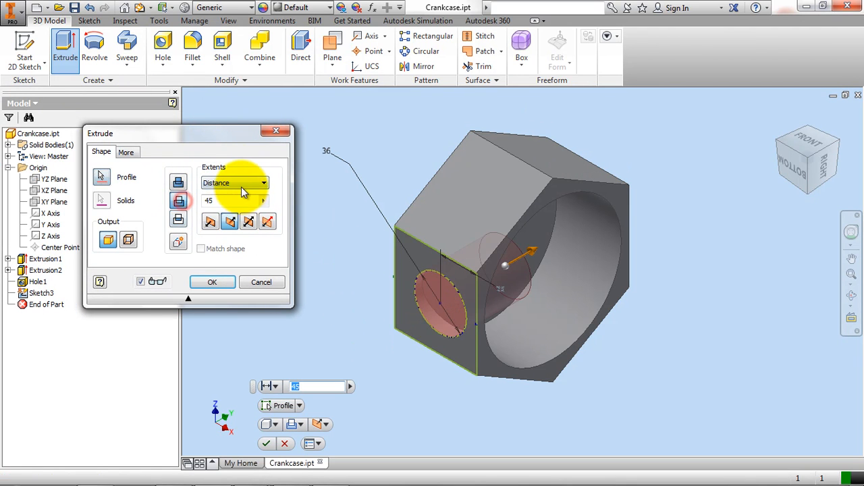
pyautogui.click(242, 183)
pyautogui.click(240, 212)
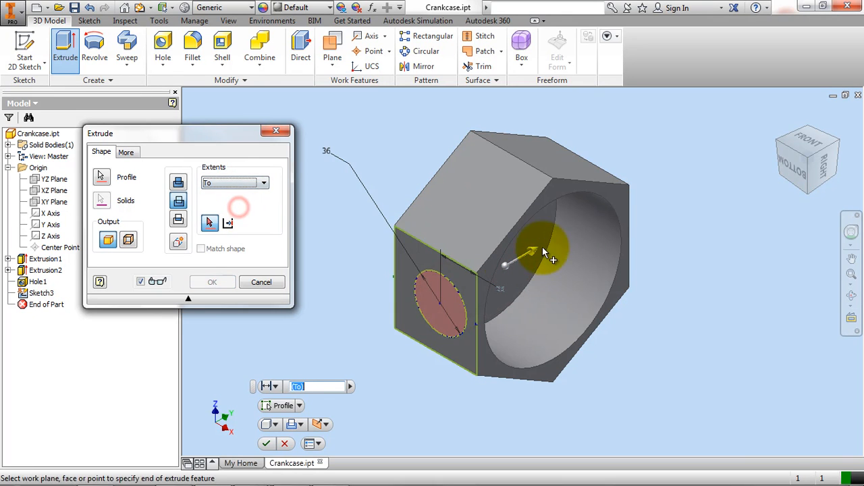
pyautogui.click(561, 291)
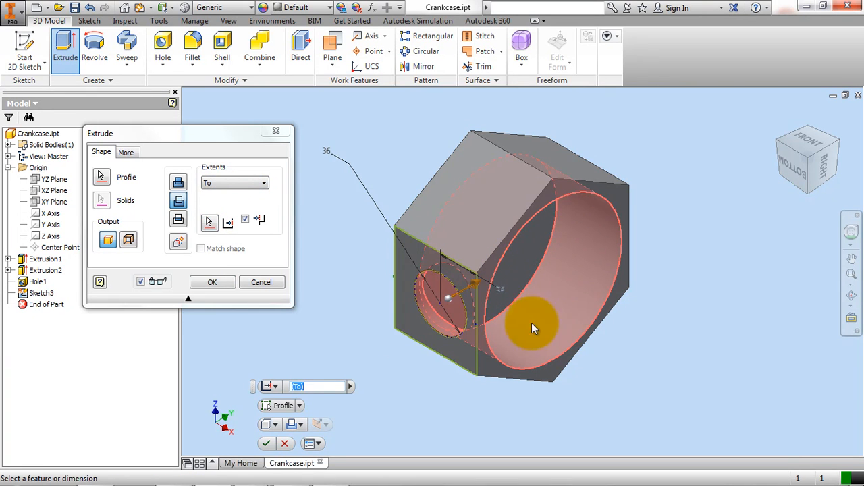
pyautogui.click(225, 283)
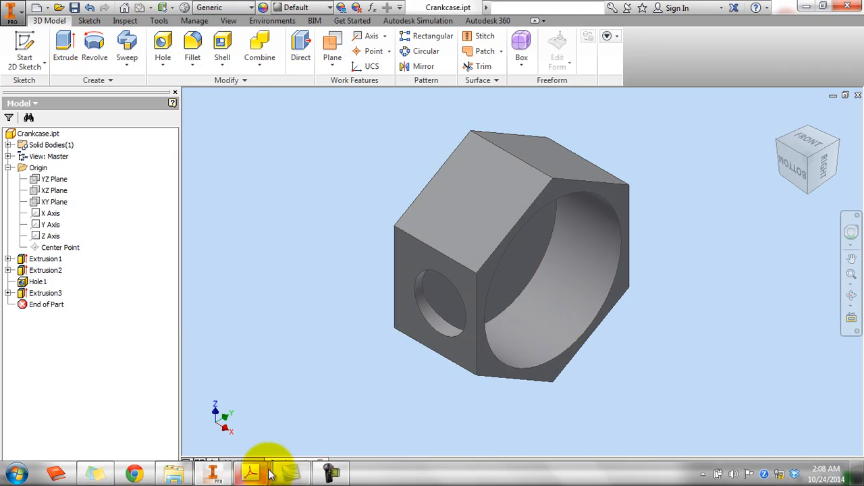
# Check the screw holes around the side bore in Crankcase.pdf and start a new sketch on the bored side face.
pyautogui.moveTo(304, 473)
pyautogui.click(303, 418)
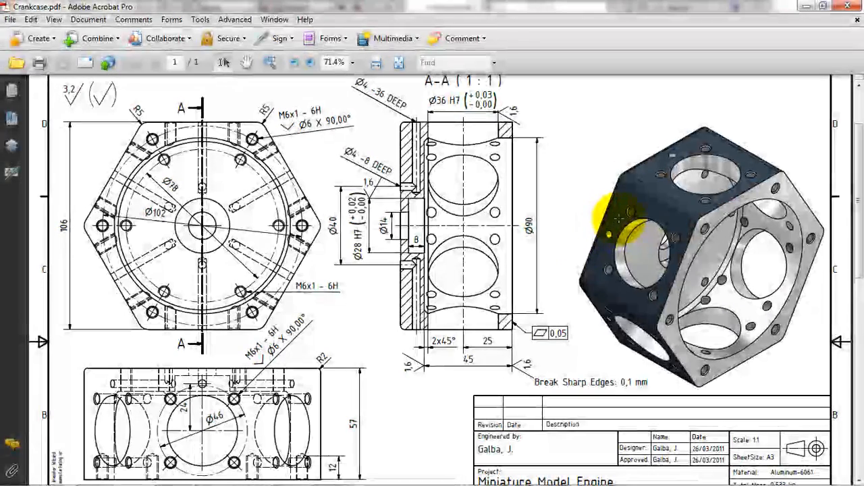
pyautogui.scroll(-1, 243, 368)
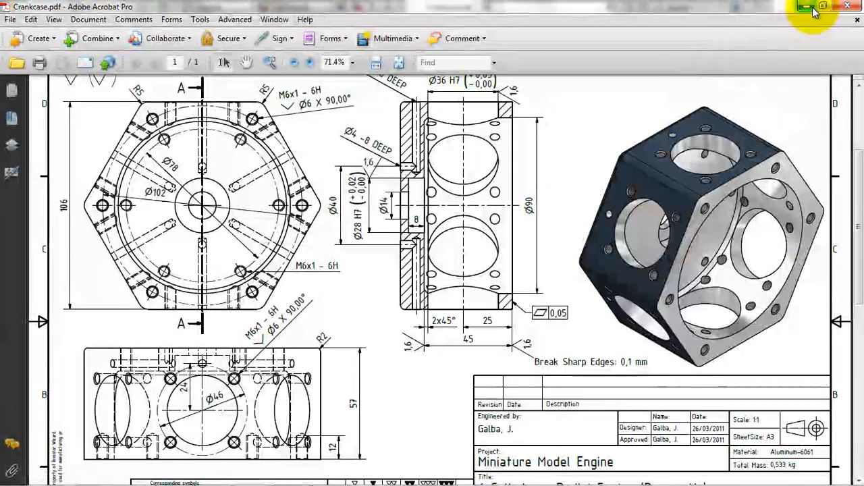
pyautogui.click(807, 6)
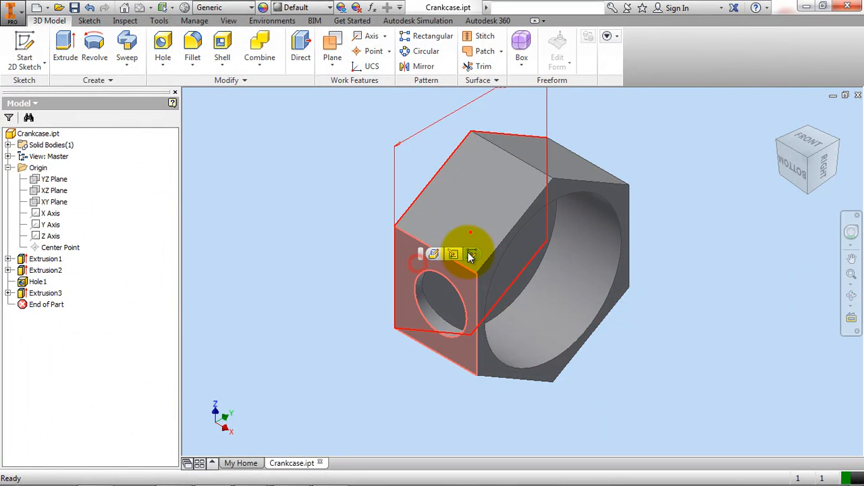
pyautogui.click(479, 264)
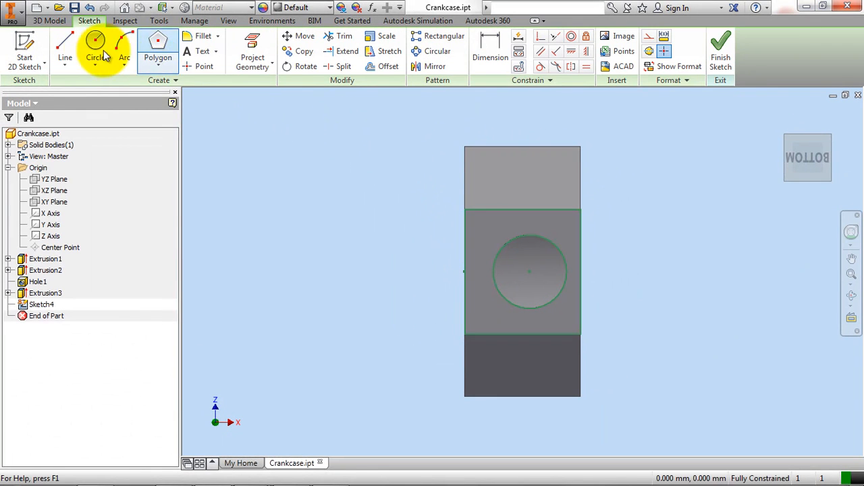
# Draw a circle concentric with the side bore and set its diameter to 46 mm.
pyautogui.click(96, 42)
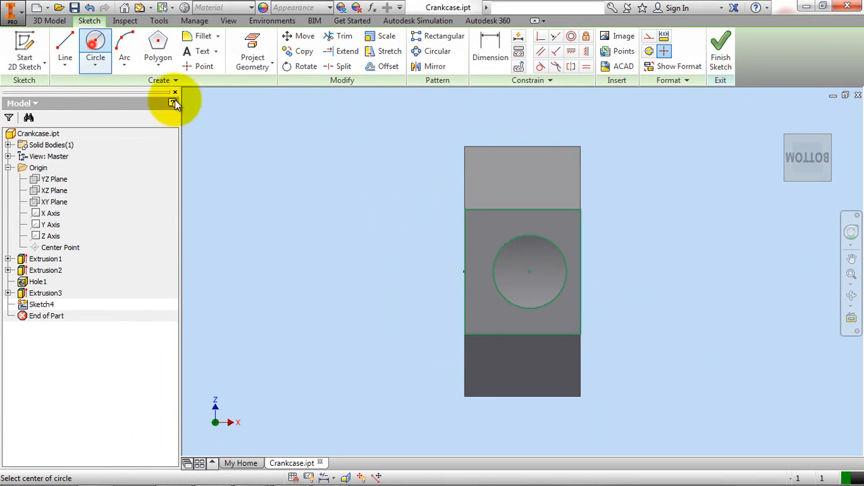
pyautogui.click(529, 271)
pyautogui.click(499, 232)
pyautogui.click(491, 42)
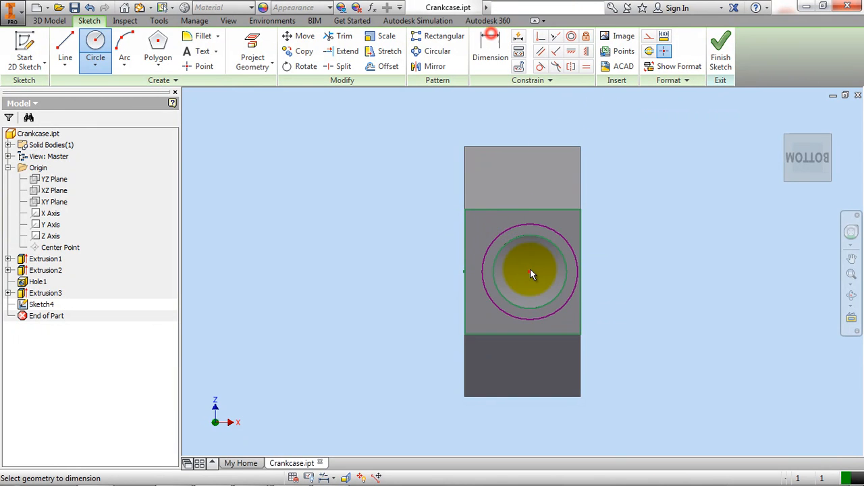
pyautogui.click(507, 229)
pyautogui.click(428, 209)
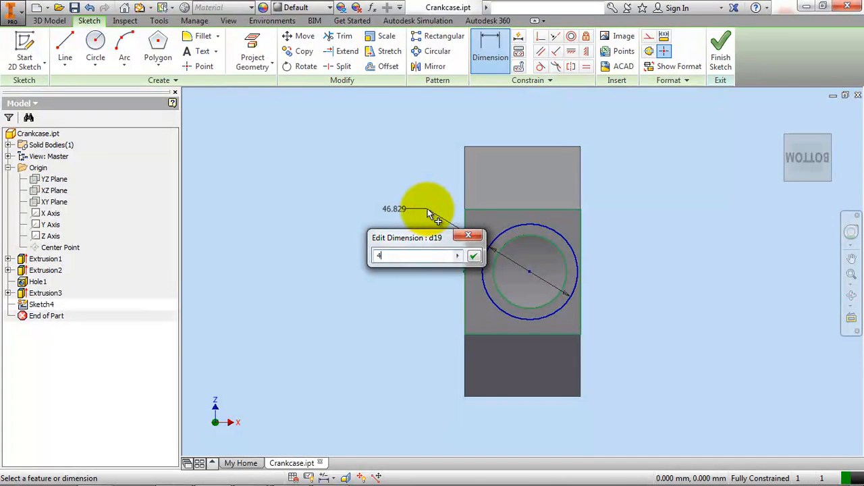
pyautogui.press('Return')
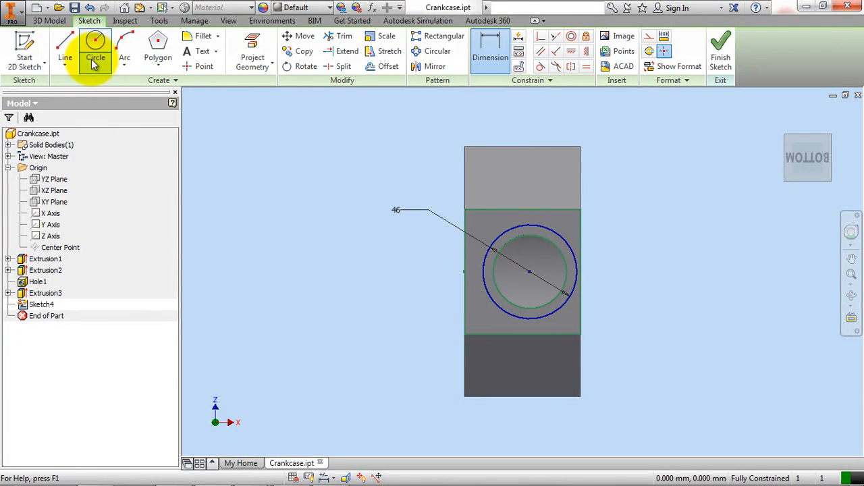
# Draw a diagonal line from the bore's centre up to the left part of the 46 mm circle.
pyautogui.click(65, 41)
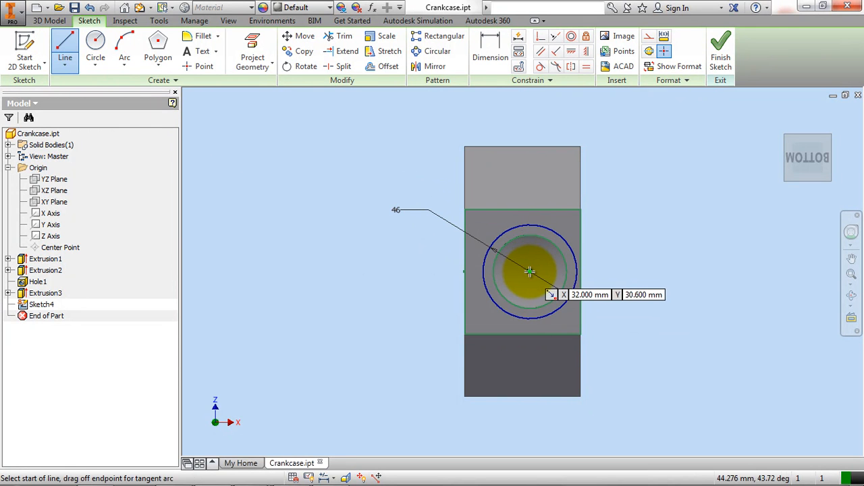
pyautogui.click(526, 267)
pyautogui.scroll(3, 525, 266)
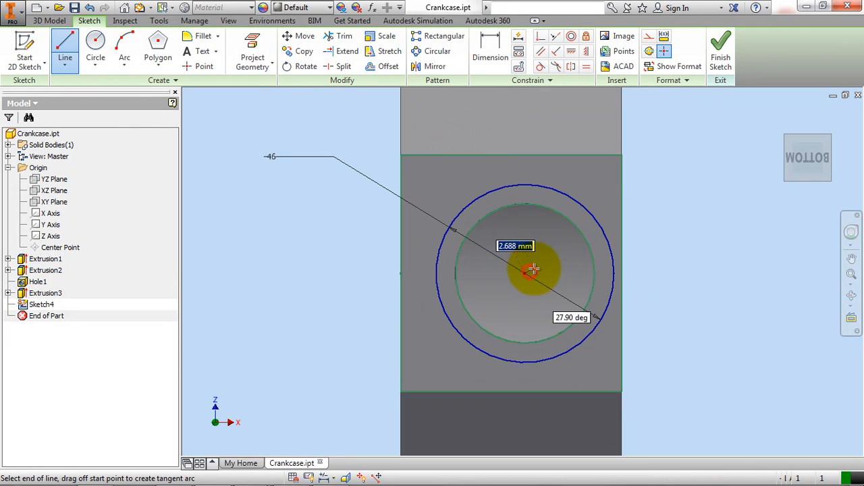
pyautogui.doubleClick(462, 210)
pyautogui.rightClick(309, 139)
pyautogui.click(328, 139)
# Dimension the diagonal line at 45 degrees to the side face's upper edge and finish the sketch.
pyautogui.click(489, 37)
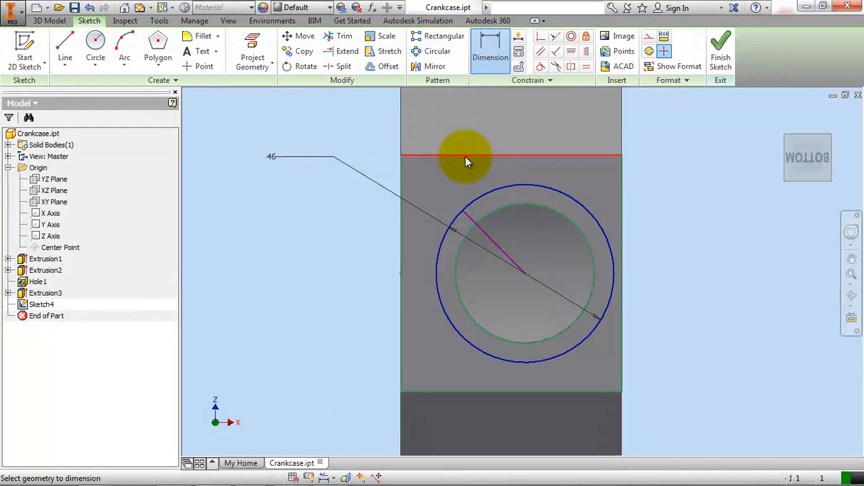
pyautogui.click(465, 156)
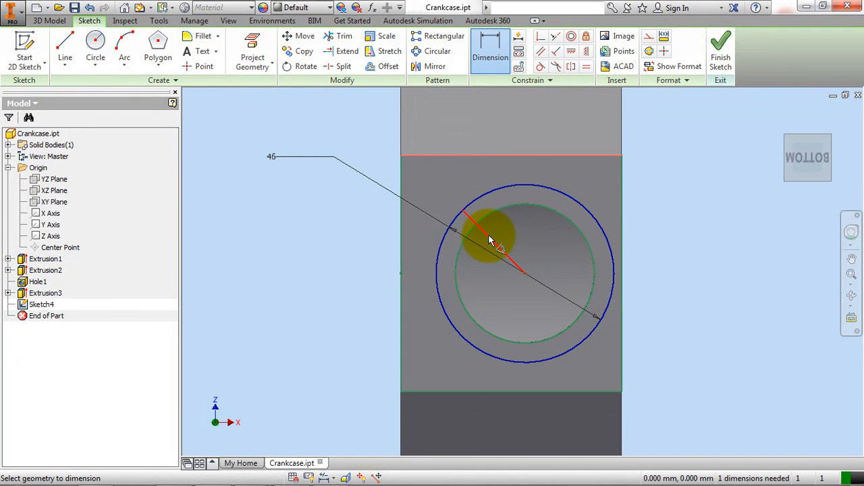
pyautogui.click(489, 238)
pyautogui.click(676, 205)
pyautogui.write('45')
pyautogui.press('Return')
pyautogui.rightClick(645, 207)
pyautogui.click(677, 208)
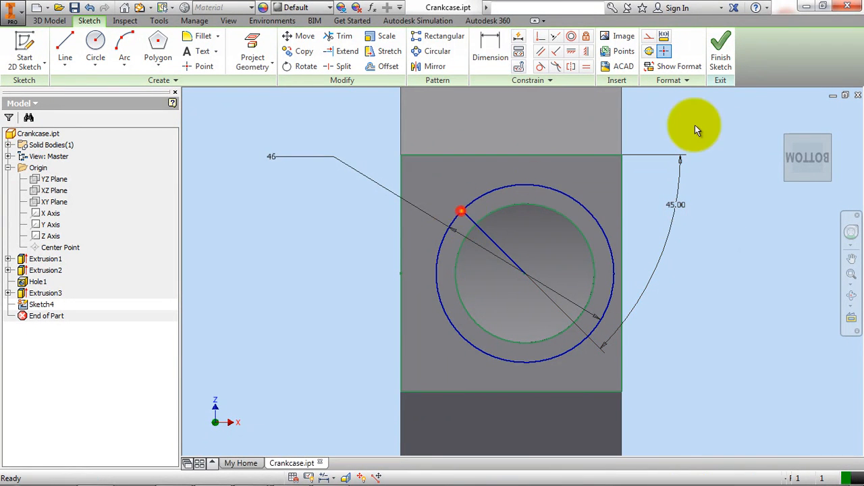
pyautogui.click(720, 50)
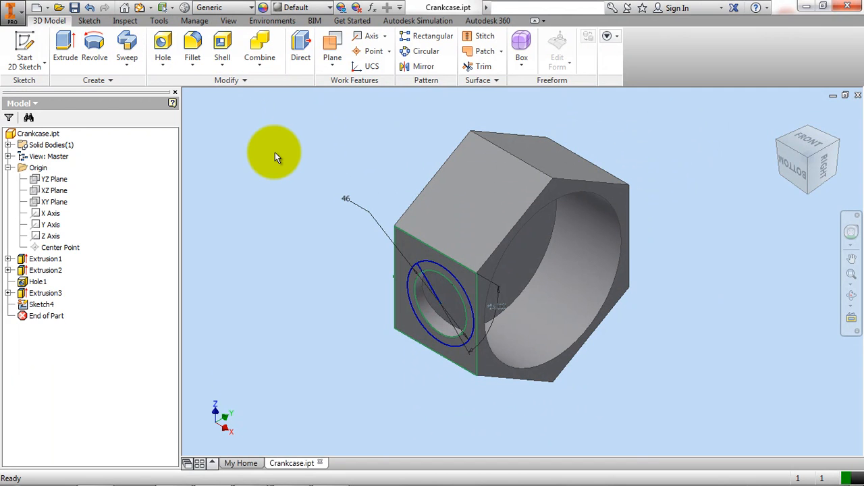
# Place a simple tapped through-all hole at the diagonal line's outer end and check its thread callout in Crankcase.pdf.
pyautogui.press('h')
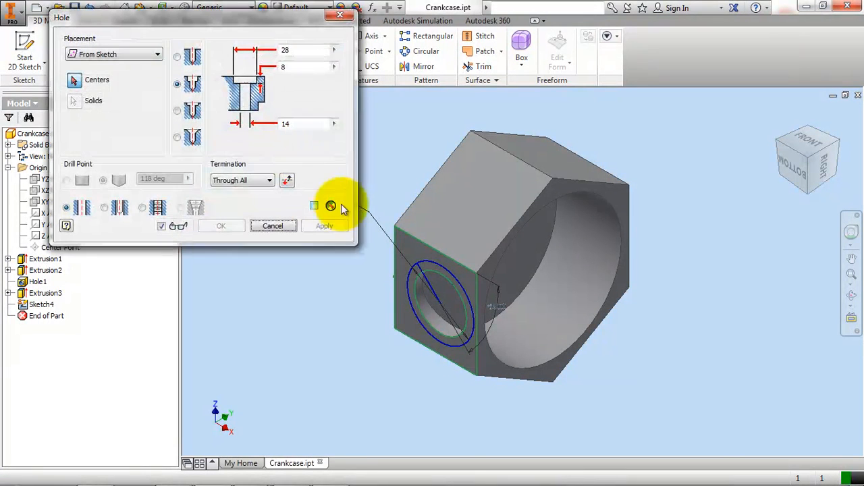
pyautogui.click(418, 268)
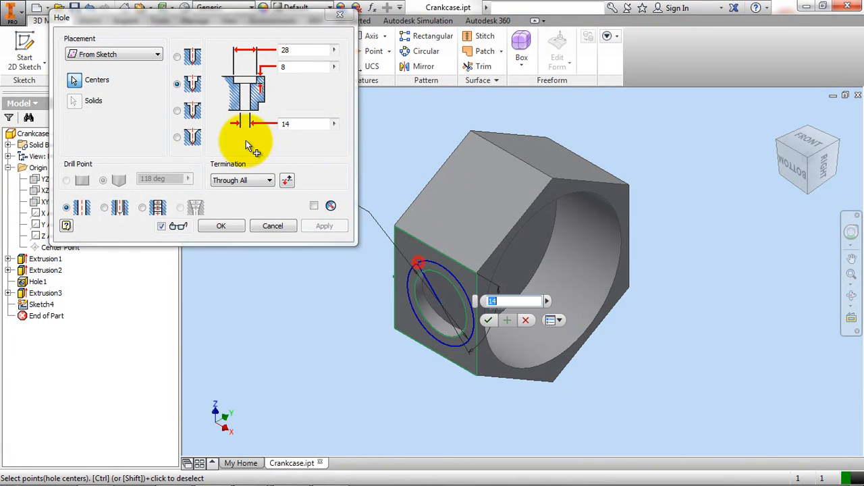
pyautogui.click(179, 59)
pyautogui.click(143, 208)
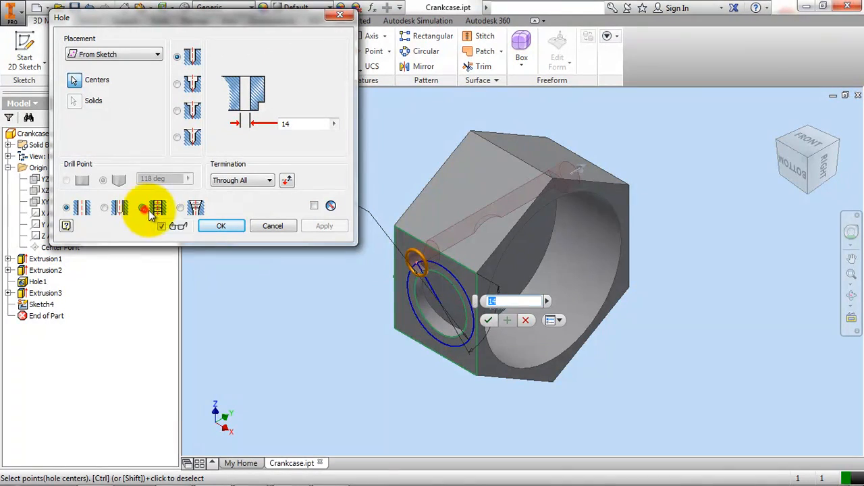
pyautogui.moveTo(250, 471)
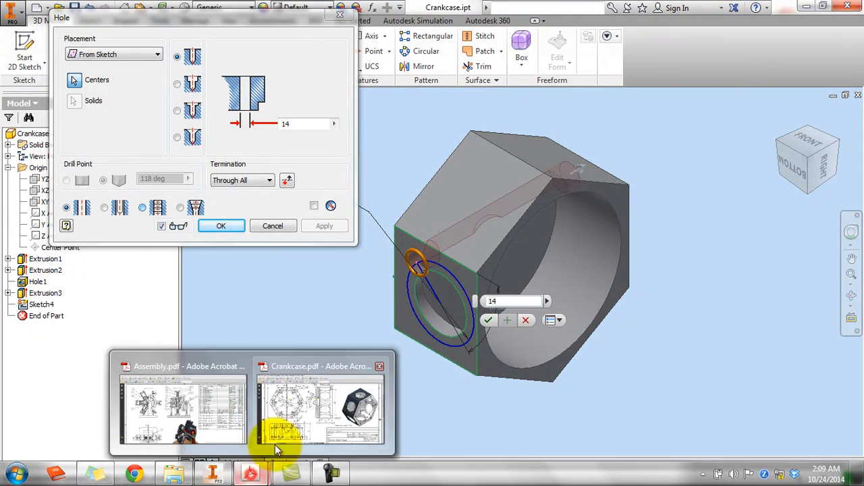
pyautogui.click(311, 418)
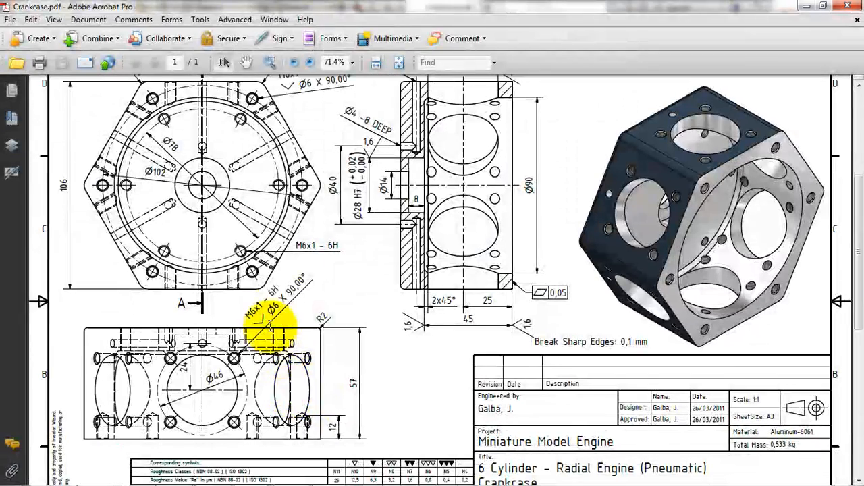
pyautogui.click(802, 6)
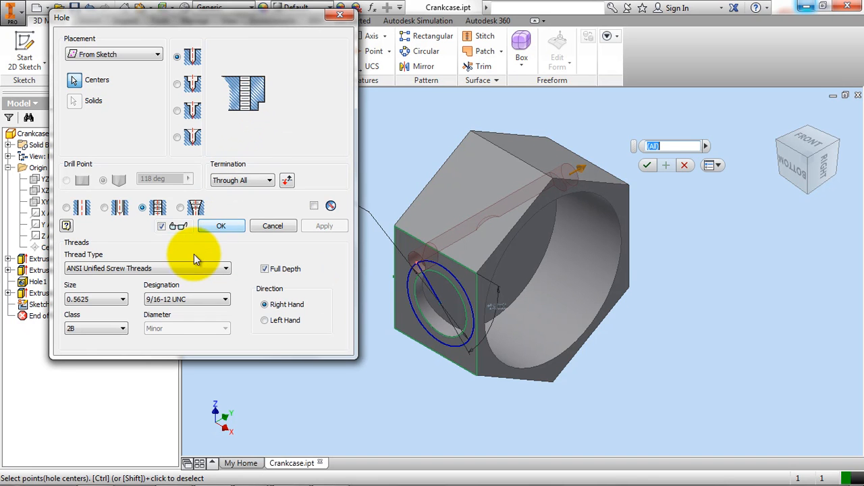
# Set the hole's thread to ISO Metric profile, size 6, designation M6x1.
pyautogui.click(123, 269)
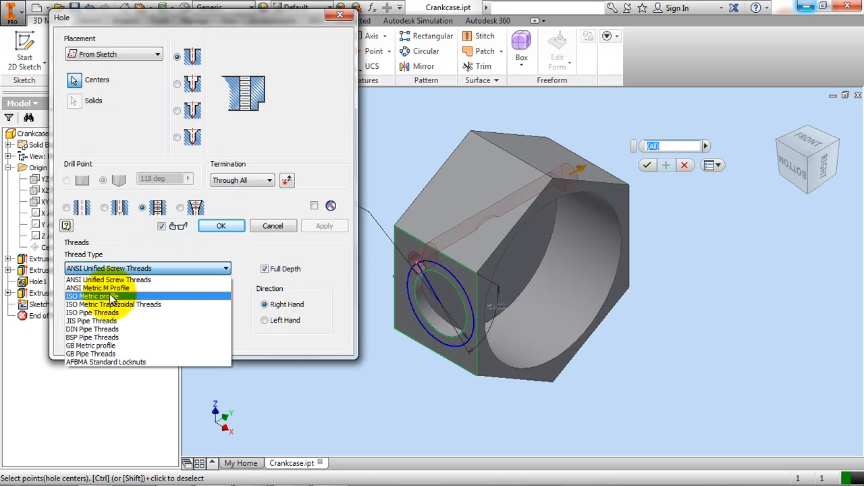
pyautogui.click(111, 297)
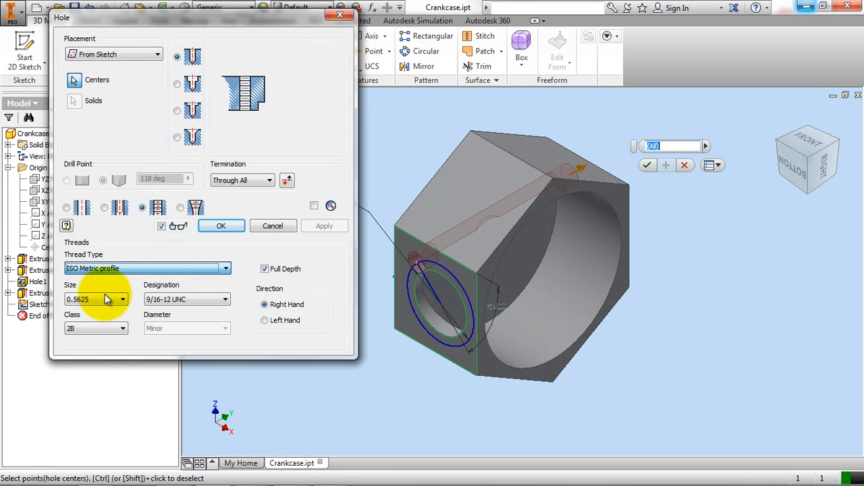
pyautogui.click(106, 299)
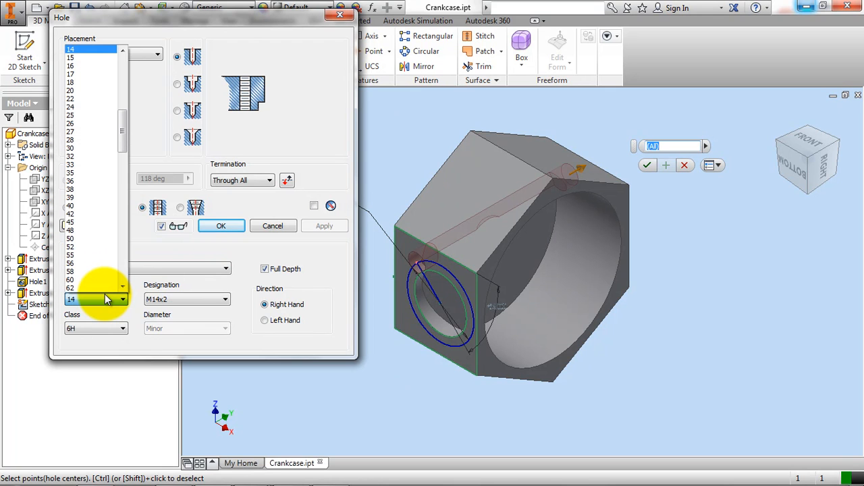
pyautogui.scroll(4, 99, 244)
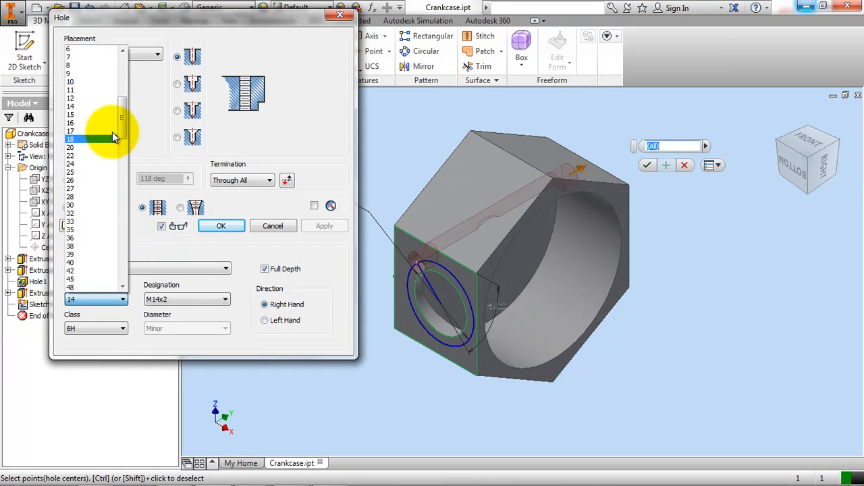
pyautogui.click(96, 91)
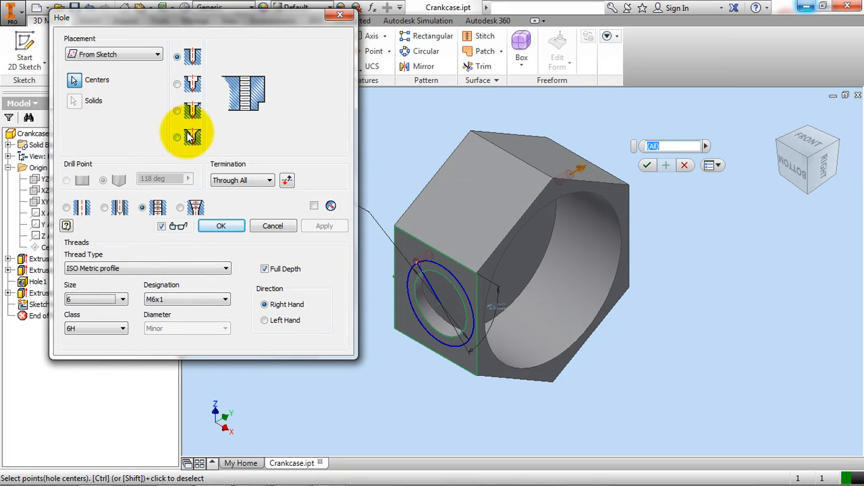
# Check the countersink callout in Crankcase.pdf and create the threaded hole with a 6 mm, 90 degree countersink.
pyautogui.moveTo(247, 472)
pyautogui.click(327, 400)
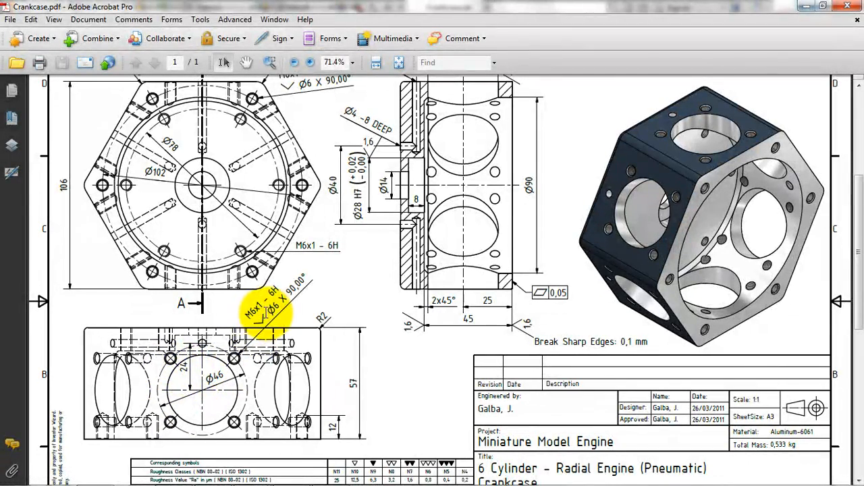
pyautogui.click(805, 7)
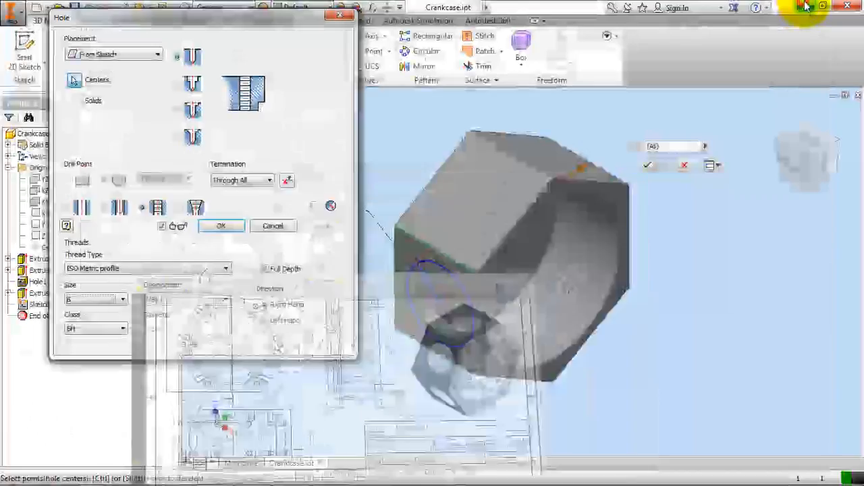
pyautogui.click(188, 137)
pyautogui.click(301, 50)
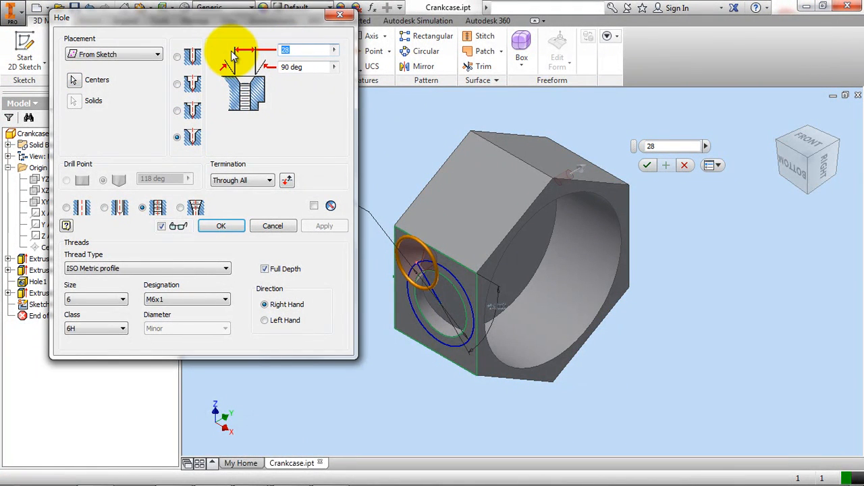
pyautogui.click(307, 67)
pyautogui.click(241, 225)
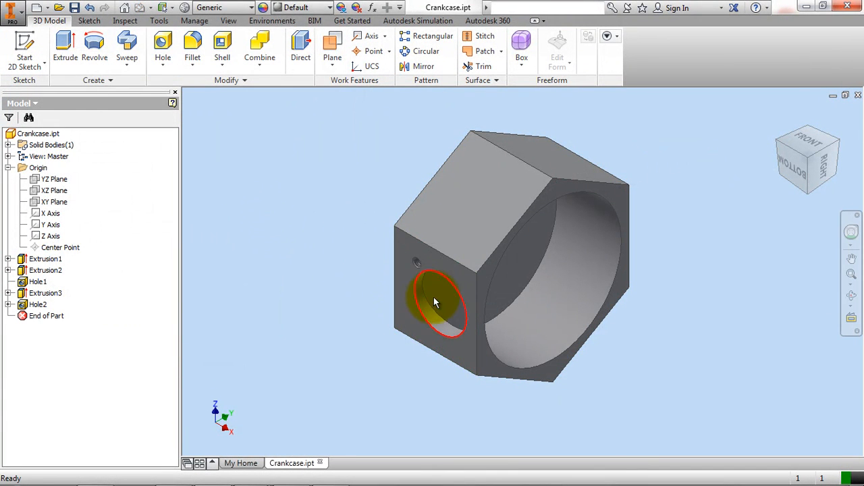
# Pattern the threaded hole circularly around the side bore's axis with 4 occurrences over 360 degrees and save the part.
pyautogui.scroll(4, 422, 298)
pyautogui.moveTo(424, 292); pyautogui.dragTo(401, 281, button='middle')
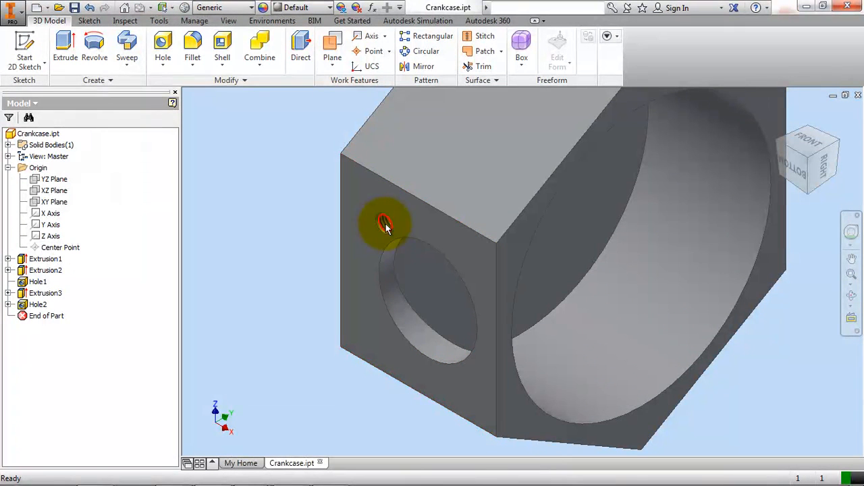
pyautogui.click(416, 57)
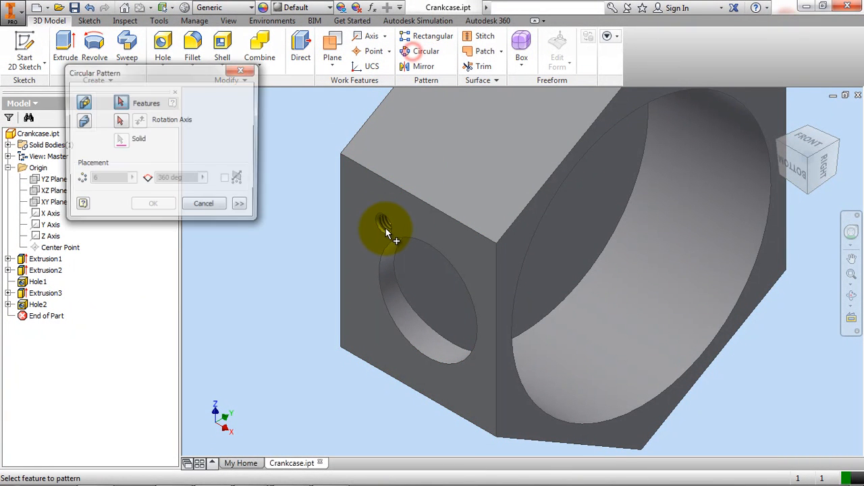
pyautogui.click(384, 225)
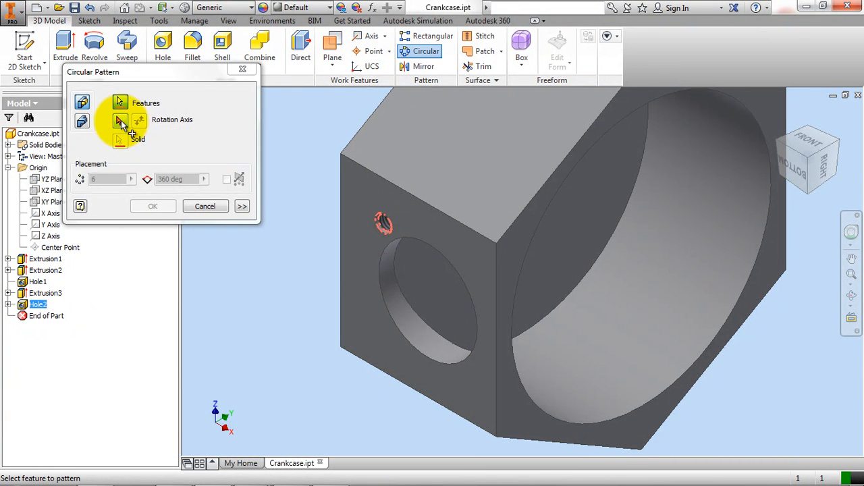
pyautogui.click(120, 121)
pyautogui.click(411, 329)
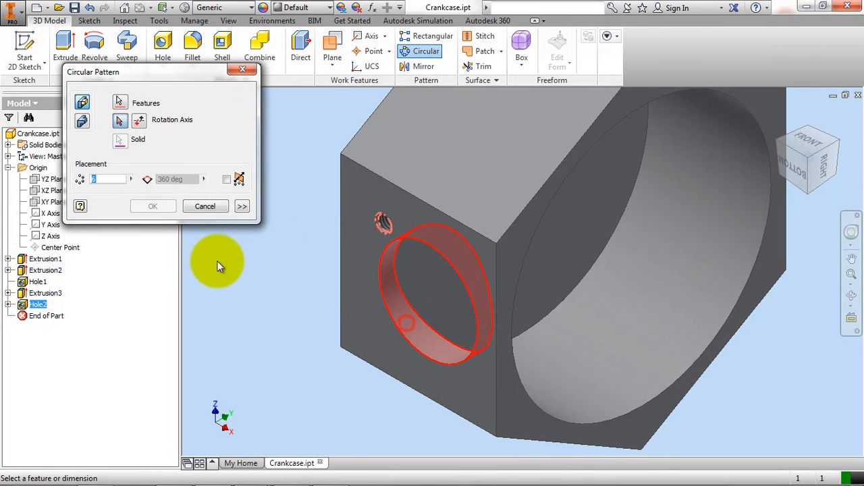
pyautogui.doubleClick(112, 179)
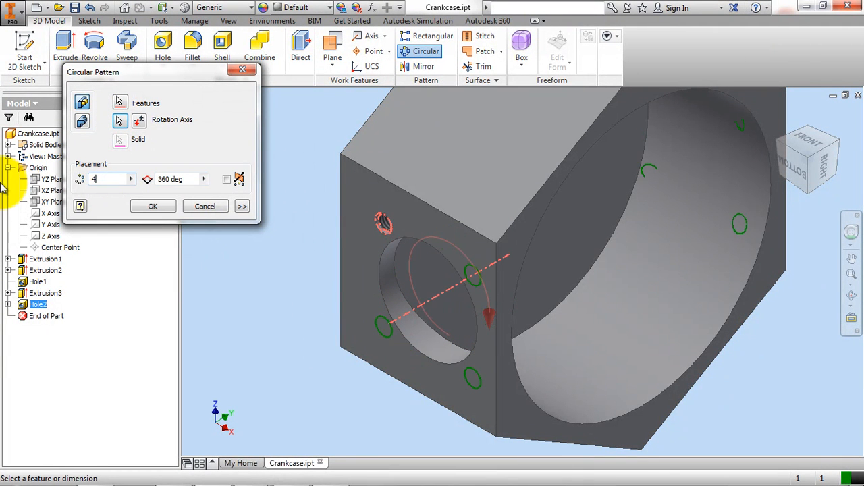
pyautogui.click(153, 206)
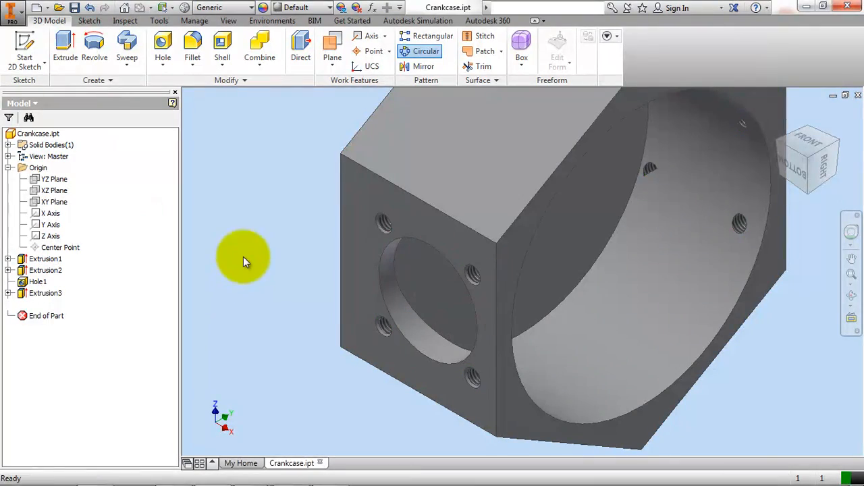
pyautogui.click(75, 8)
# Examine the section view and 3D view in Crankcase.pdf for the small hole beside the side bore.
pyautogui.moveTo(358, 481)
pyautogui.moveTo(265, 477)
pyautogui.click(323, 415)
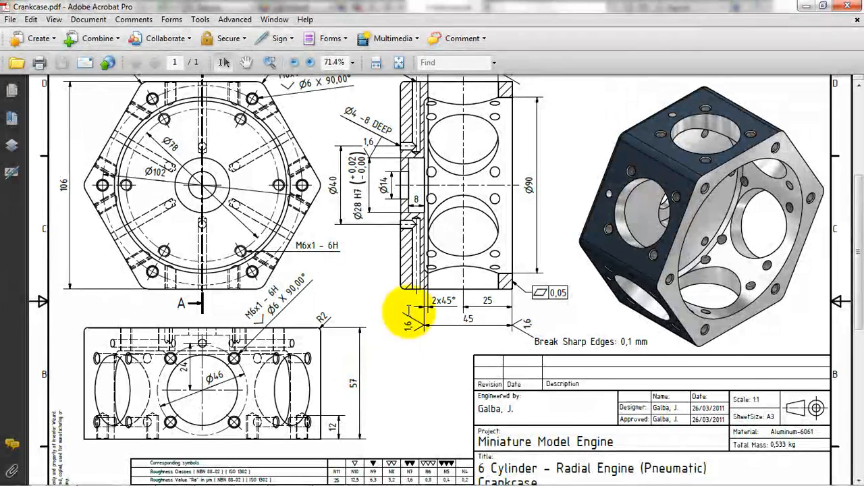
pyautogui.scroll(1, 404, 297)
pyautogui.scroll(1, 412, 264)
pyautogui.scroll(1, 401, 212)
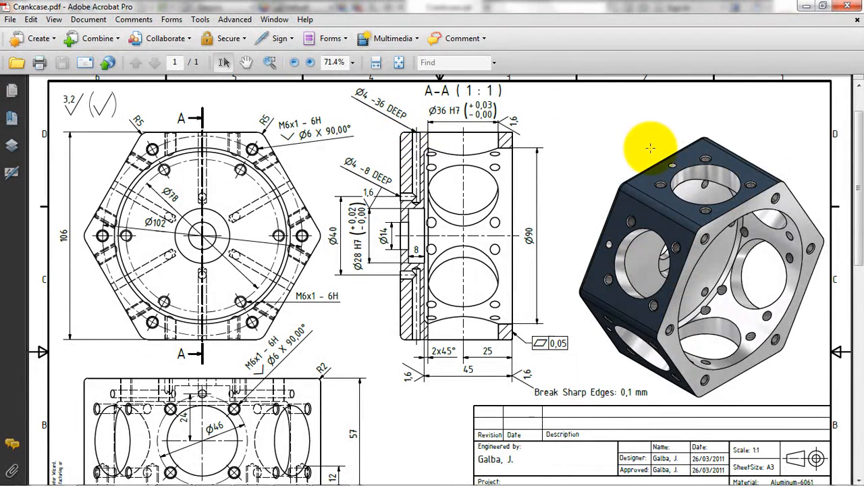
pyautogui.click(673, 164)
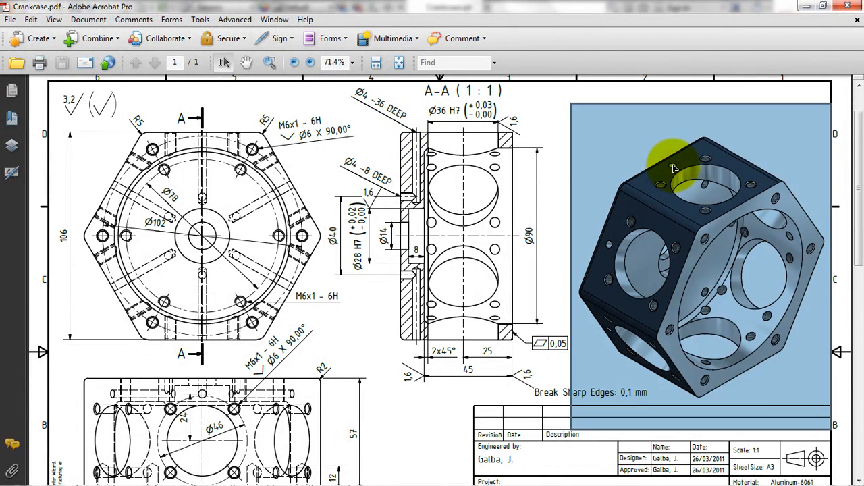
pyautogui.click(803, 6)
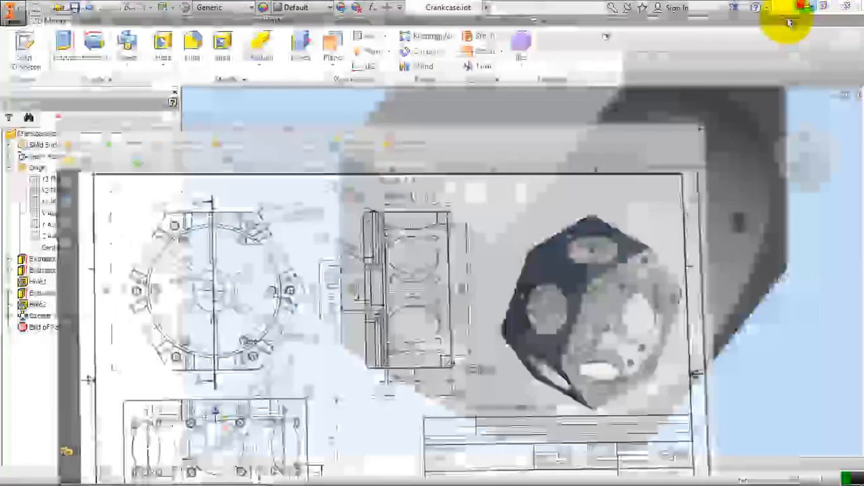
# Start a sketch on the bored side face and draw a horizontal line about 25.75 mm long leftward from the bore's centre.
pyautogui.click(364, 232)
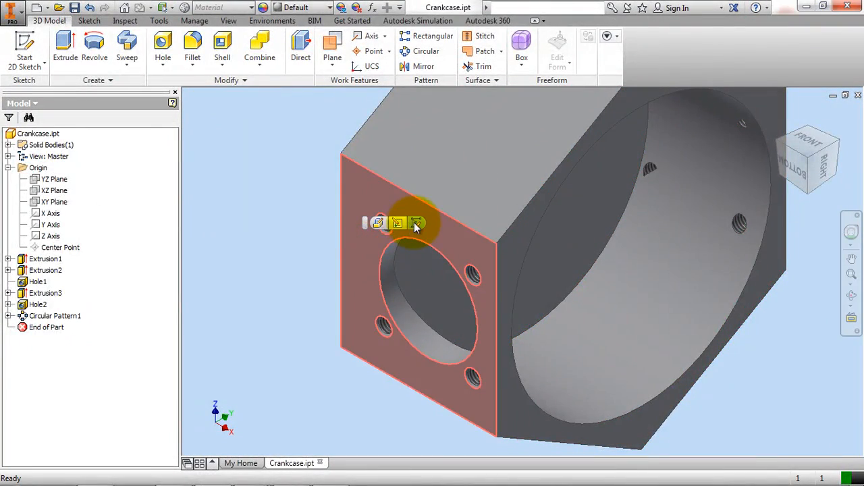
pyautogui.click(414, 223)
pyautogui.click(65, 45)
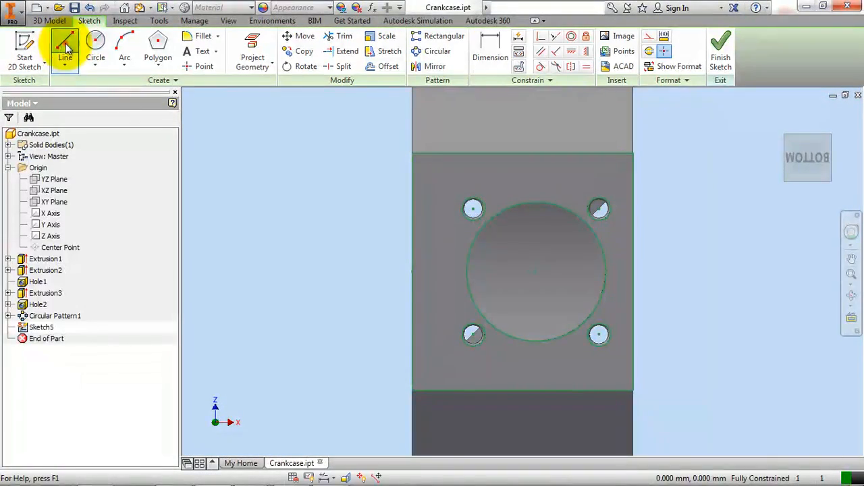
pyautogui.click(538, 271)
pyautogui.click(435, 272)
pyautogui.rightClick(331, 247)
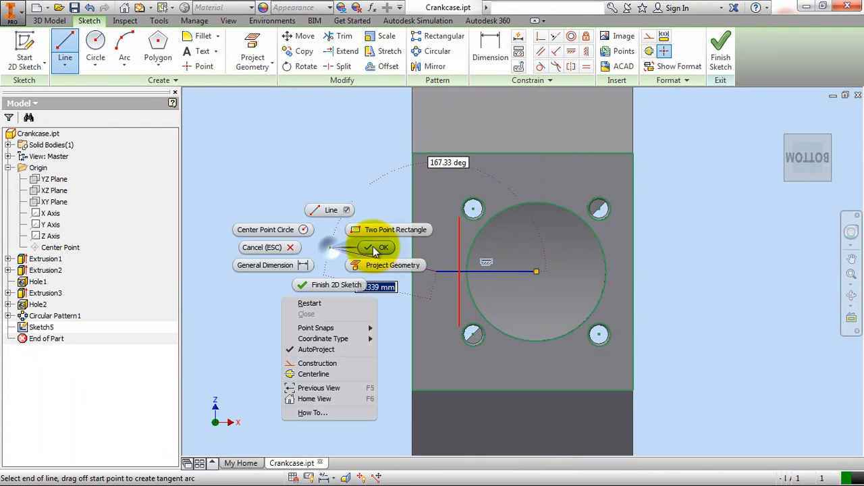
pyautogui.click(383, 246)
# Check the small hole's offset in Crankcase.pdf, dimension the horizontal line to 24 mm and finish the sketch.
pyautogui.click(317, 420)
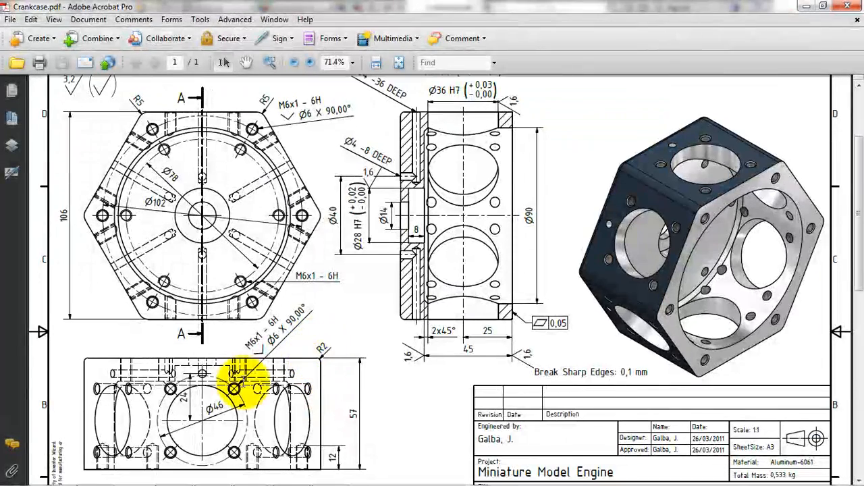
pyautogui.click(804, 5)
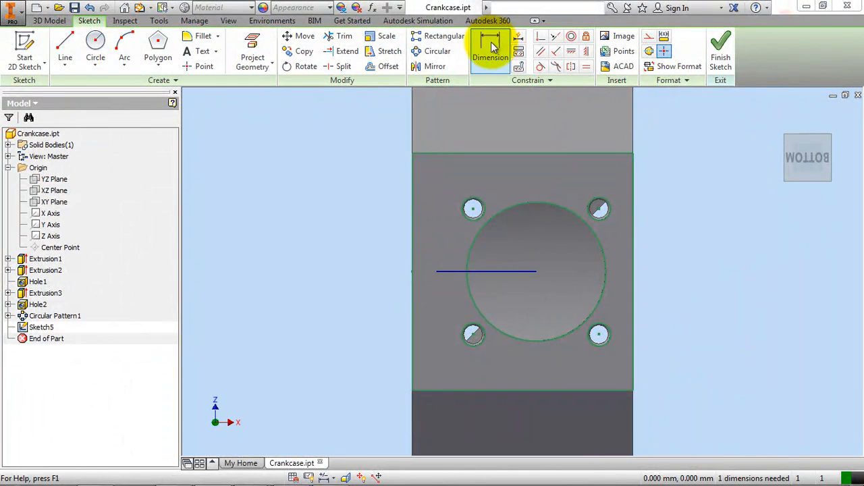
pyautogui.click(496, 44)
pyautogui.click(500, 274)
pyautogui.click(344, 314)
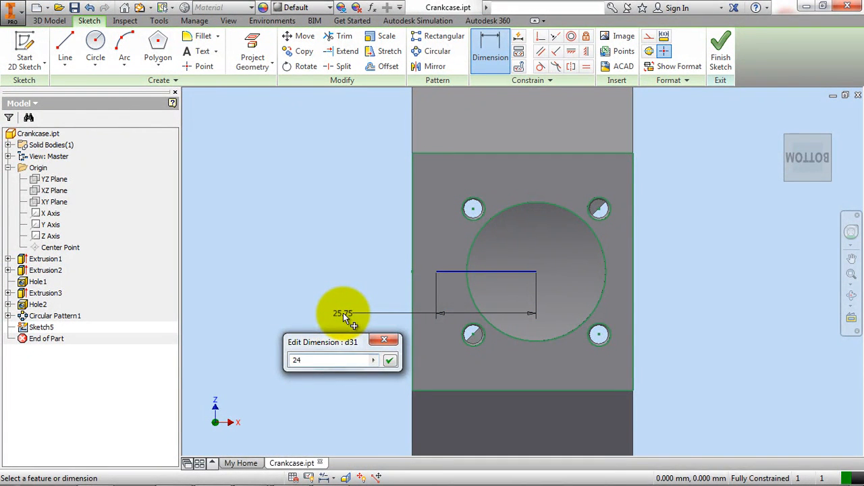
pyautogui.write('24')
pyautogui.press('Return')
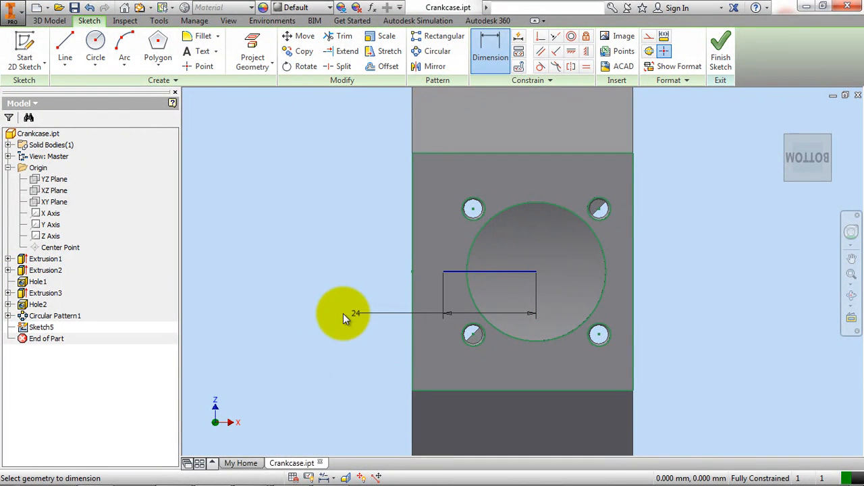
pyautogui.click(709, 47)
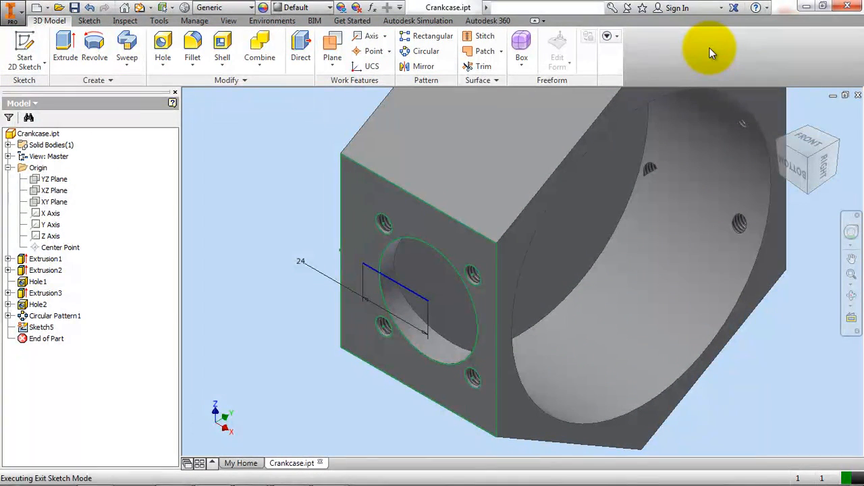
# Create a simple drilled hole of 4 mm diameter at the line's outer end, using Distance as the termination.
pyautogui.press('h')
pyautogui.moveTo(401, 330); pyautogui.dragTo(480, 334, button='middle')
pyautogui.click(443, 268)
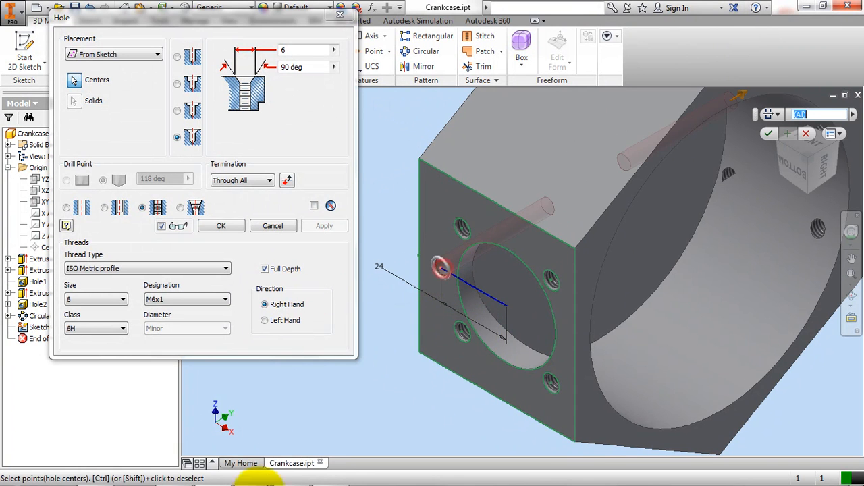
pyautogui.click(75, 207)
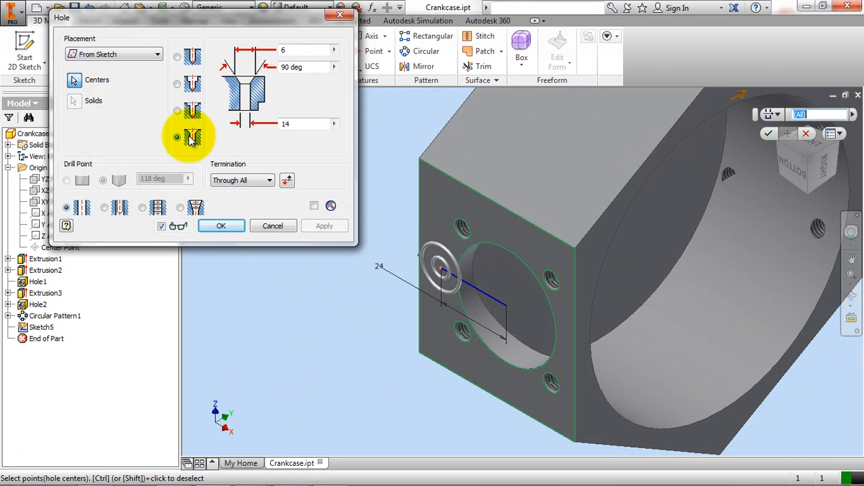
pyautogui.click(178, 58)
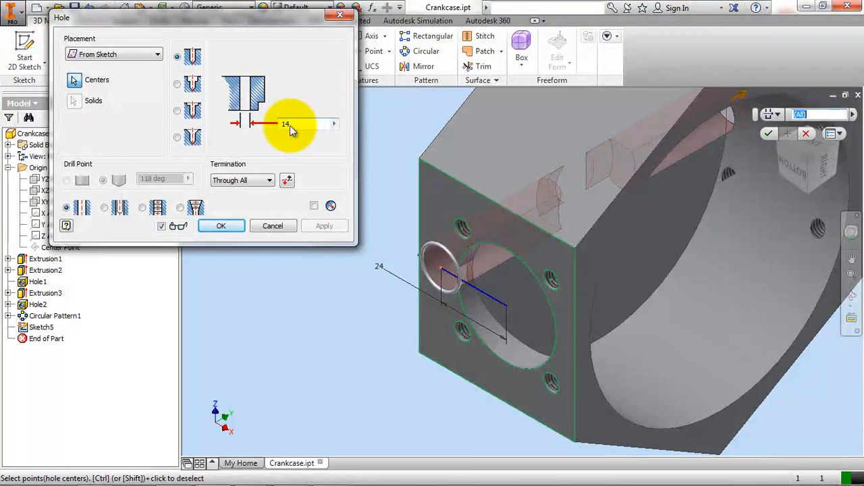
pyautogui.click(240, 181)
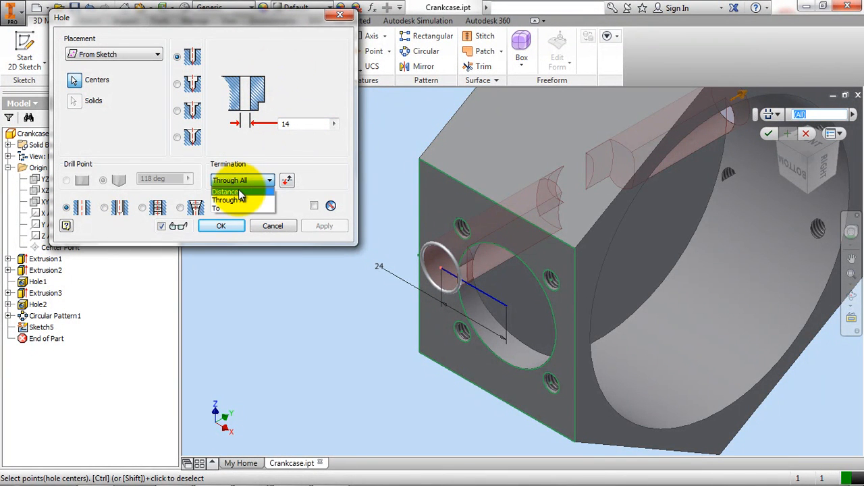
pyautogui.click(240, 193)
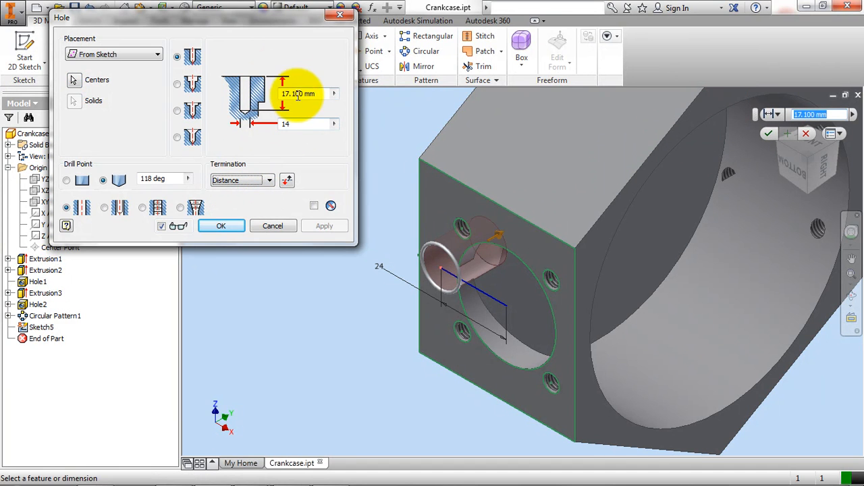
pyautogui.doubleClick(292, 128)
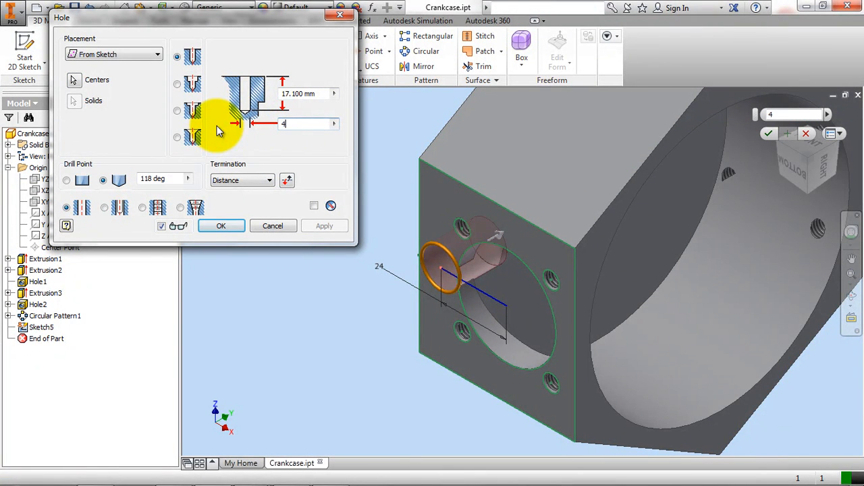
pyautogui.doubleClick(316, 92)
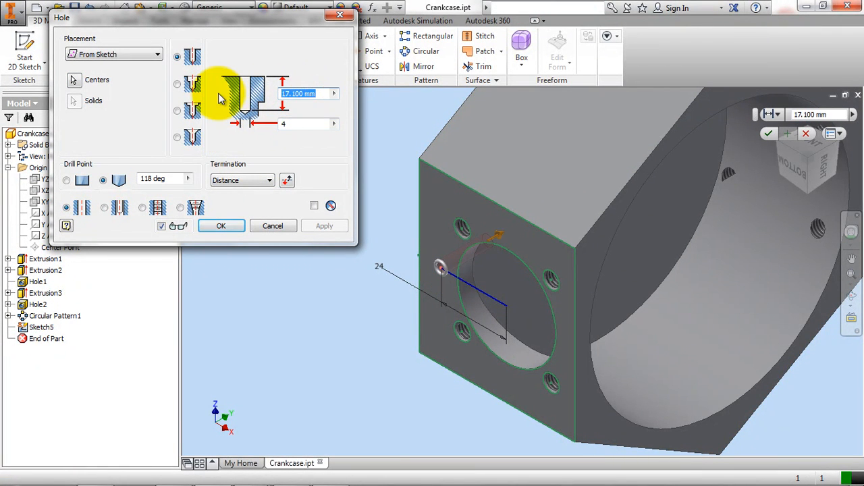
pyautogui.click(220, 225)
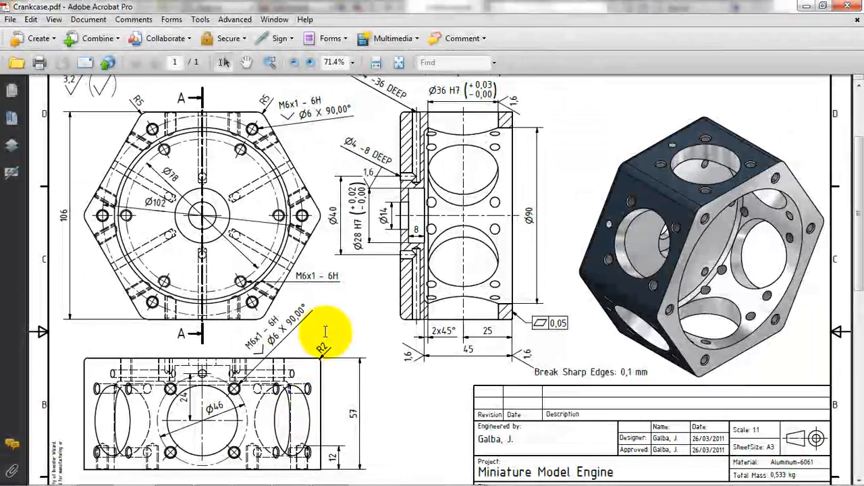
# Check the drawing and edit the countersunk M6 hole so its termination is To the crankcase's inner cylindrical face.
pyautogui.scroll(1, 415, 299)
pyautogui.click(807, 5)
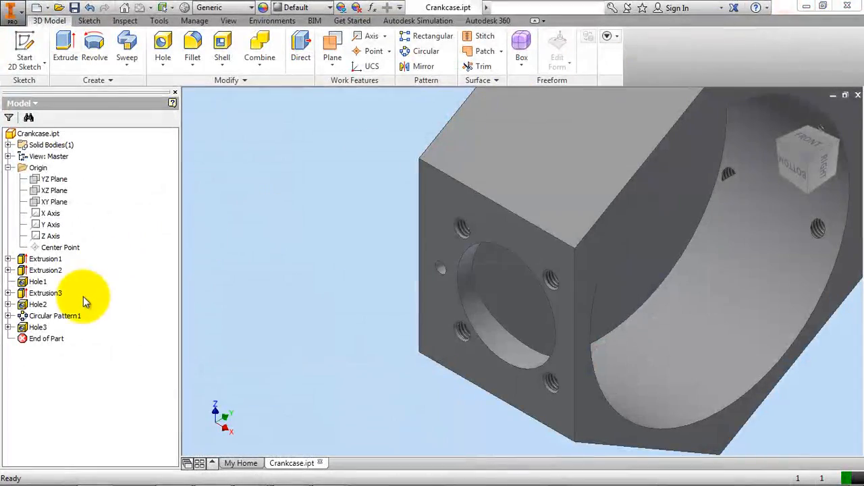
pyautogui.click(38, 304)
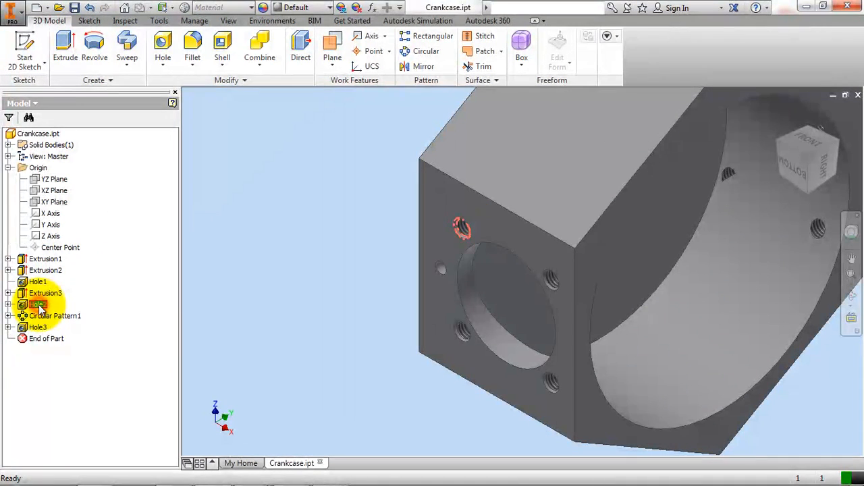
pyautogui.doubleClick(39, 305)
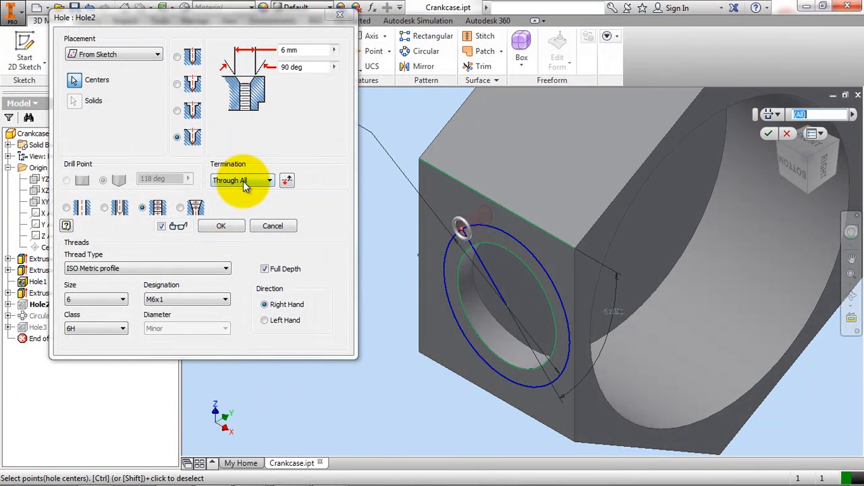
pyautogui.click(245, 182)
pyautogui.click(240, 209)
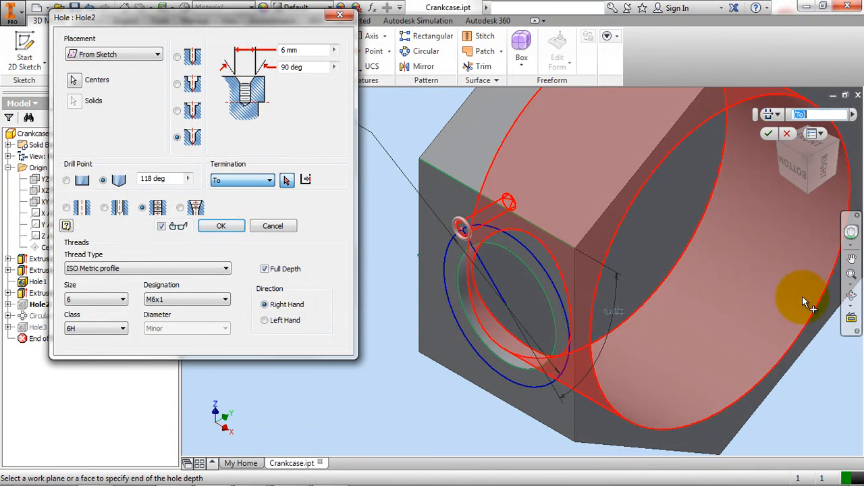
pyautogui.click(747, 298)
pyautogui.keyDown('shift'); pyautogui.moveTo(646, 290); pyautogui.dragTo(644, 169, button='middle'); pyautogui.keyUp('shift')
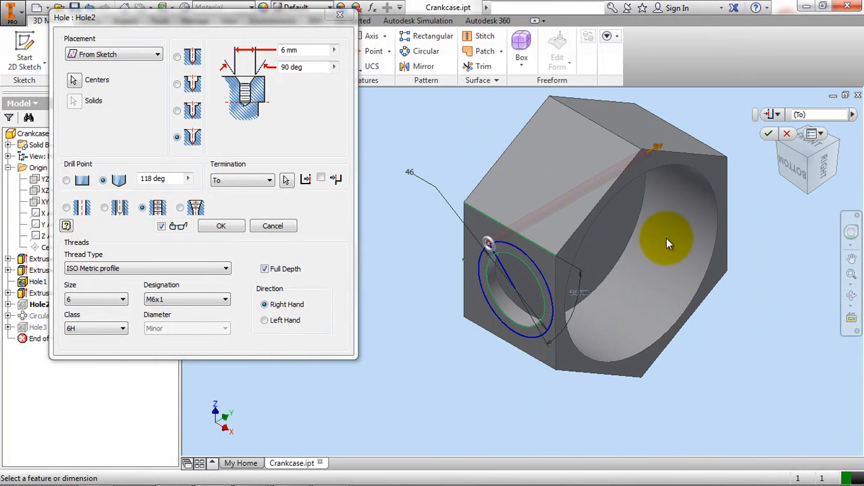
pyautogui.click(852, 295)
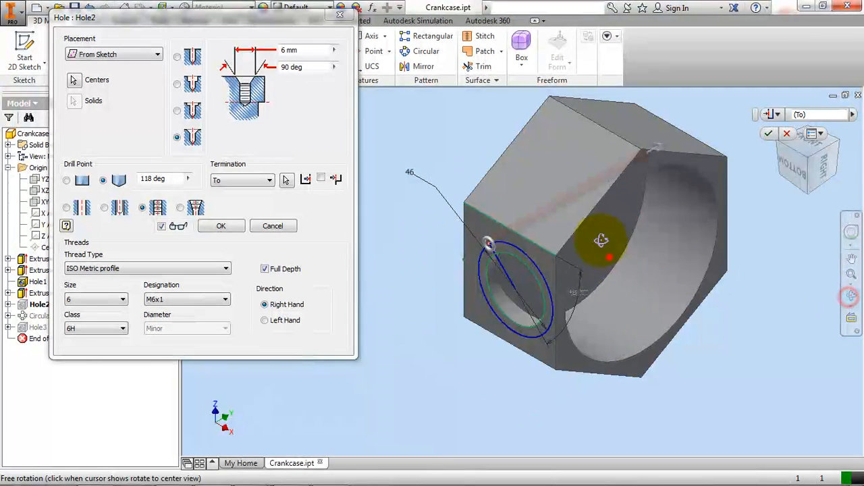
pyautogui.moveTo(608, 254); pyautogui.dragTo(588, 216)
pyautogui.click(223, 225)
pyautogui.click(222, 226)
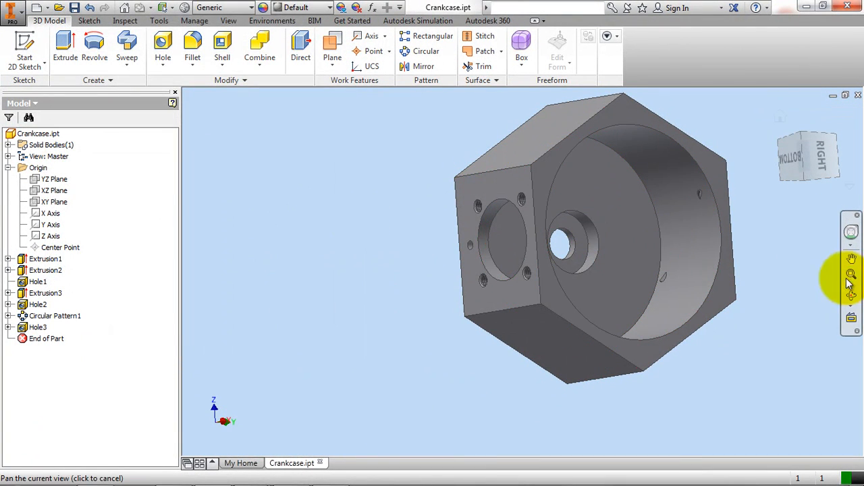
# Inspect the crankcase interior and edit the countersunk M6 hole again so it terminates at the XZ Plane.
pyautogui.click(851, 295)
pyautogui.moveTo(655, 289); pyautogui.dragTo(642, 274)
pyautogui.moveTo(698, 177); pyautogui.dragTo(579, 231)
pyautogui.rightClick(555, 231)
pyautogui.click(602, 230)
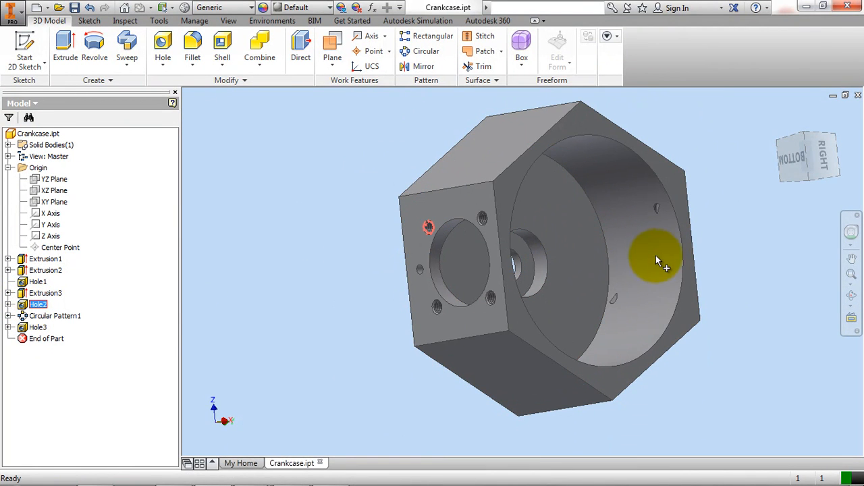
pyautogui.moveTo(508, 267); pyautogui.dragTo(557, 281, button='middle')
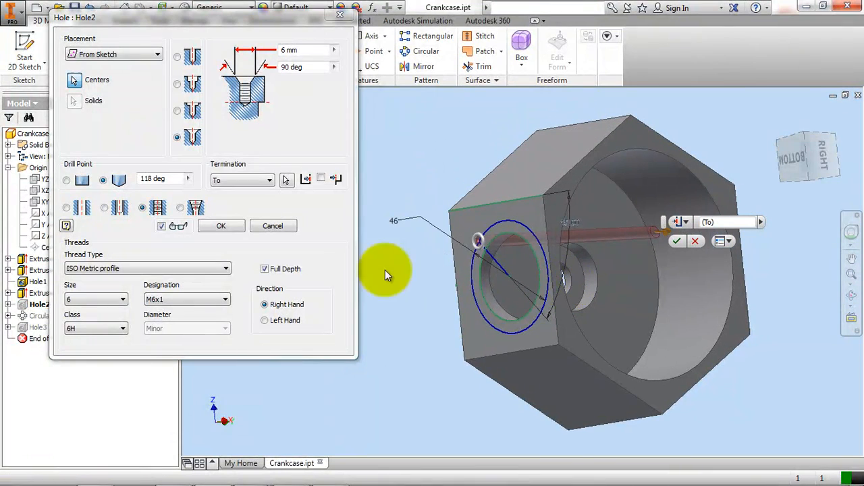
pyautogui.click(287, 180)
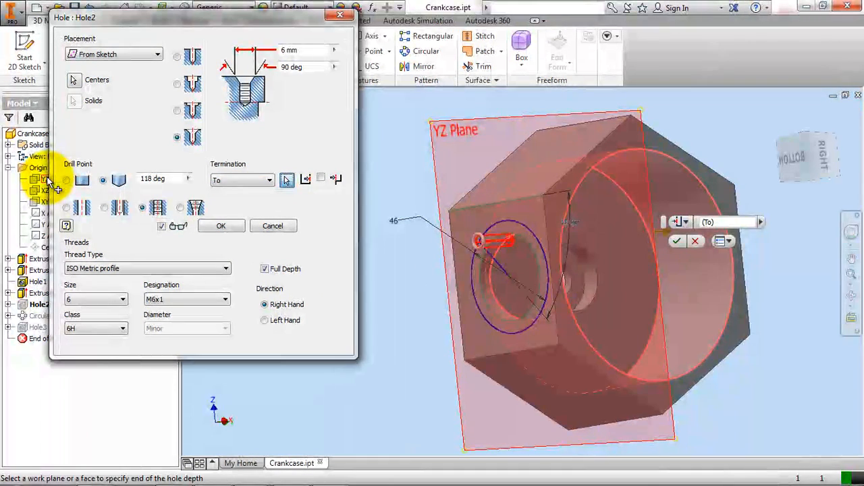
pyautogui.click(46, 178)
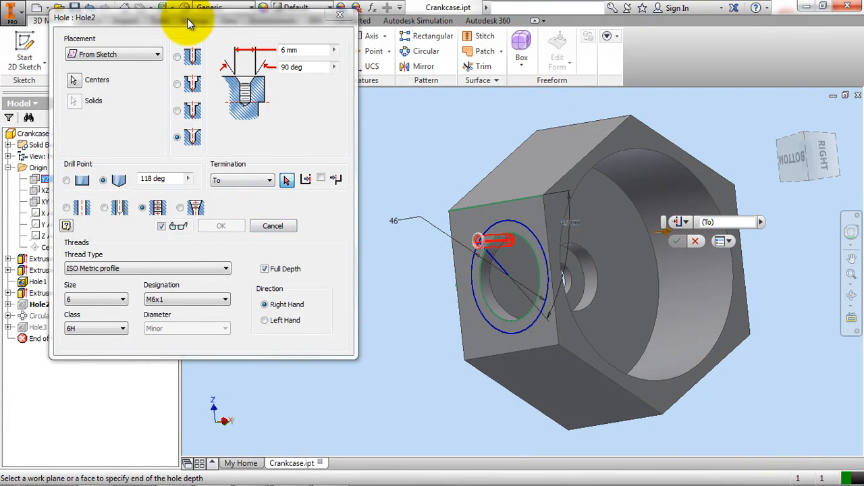
pyautogui.moveTo(187, 20); pyautogui.dragTo(281, 35)
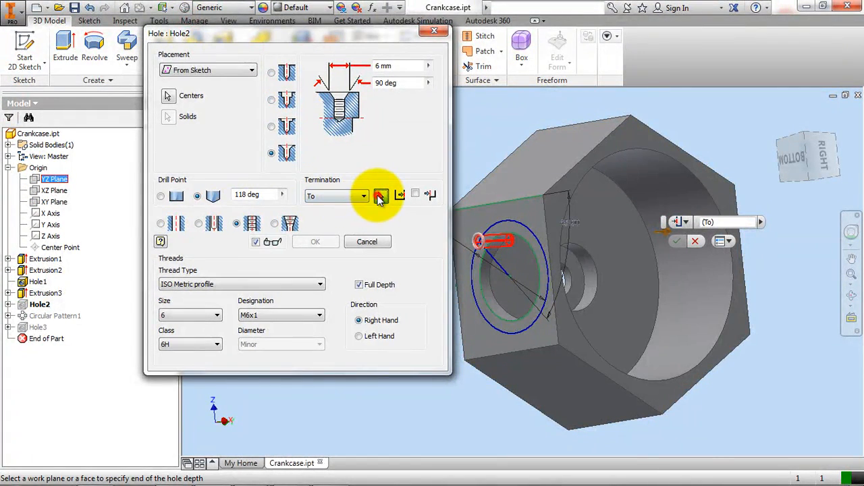
pyautogui.click(61, 193)
pyautogui.click(323, 242)
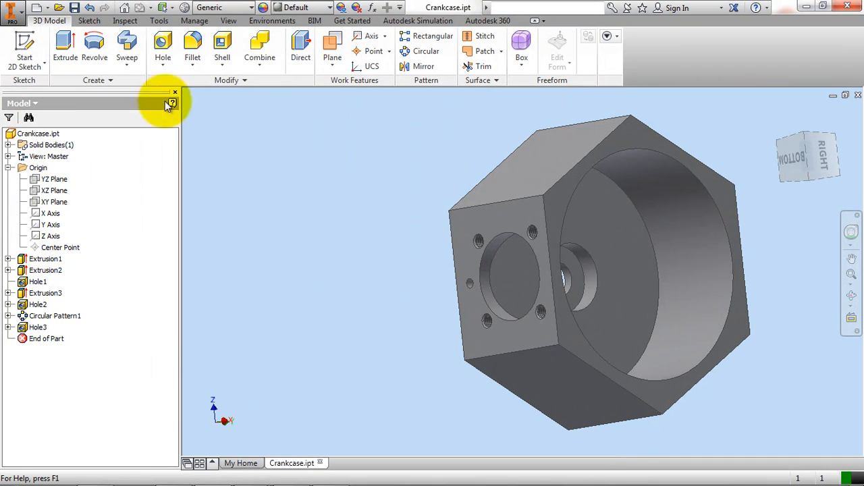
# Examine the front and section views in Crankcase.pdf for the holes on the closed hexagonal face.
pyautogui.moveTo(299, 468)
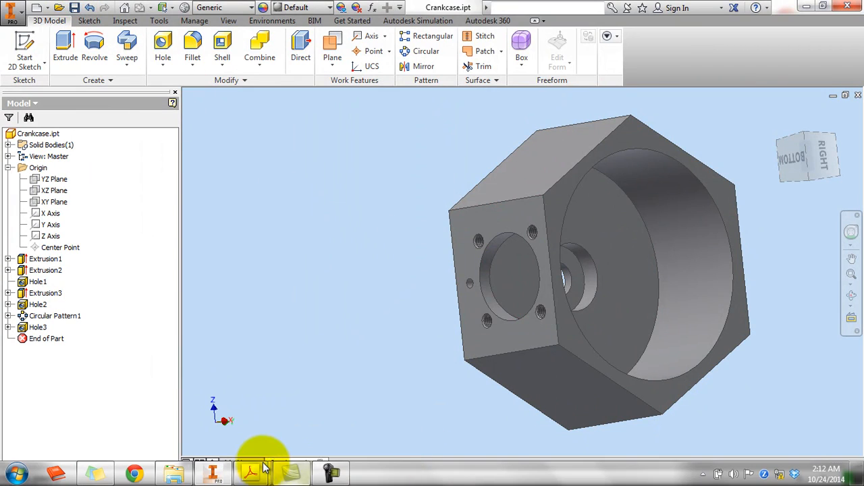
pyautogui.moveTo(267, 466)
pyautogui.click(366, 409)
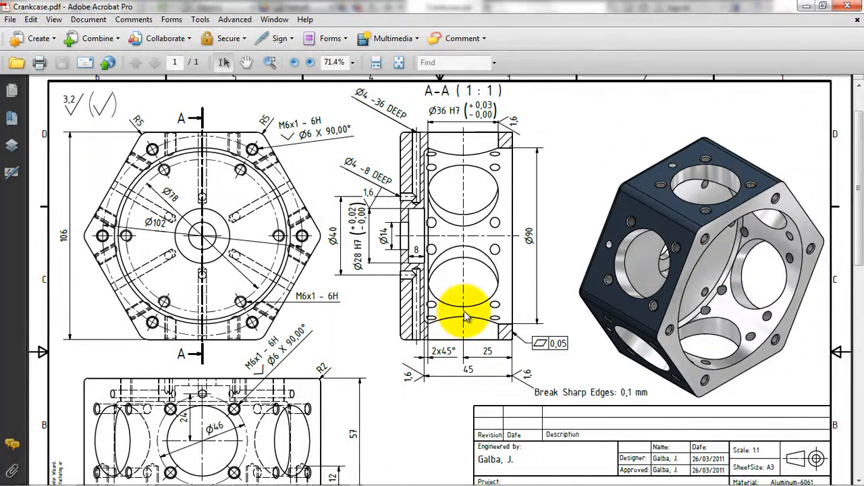
pyautogui.scroll(-1, 413, 246)
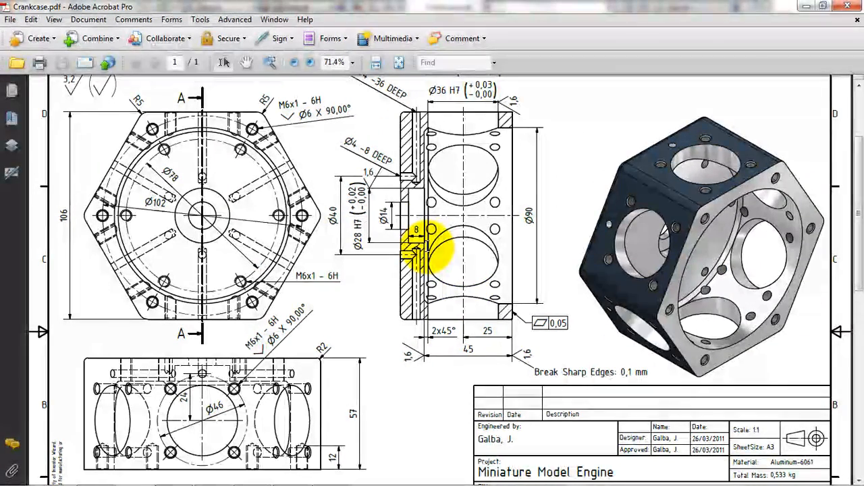
pyautogui.scroll(-3, 413, 247)
pyautogui.scroll(3, 426, 255)
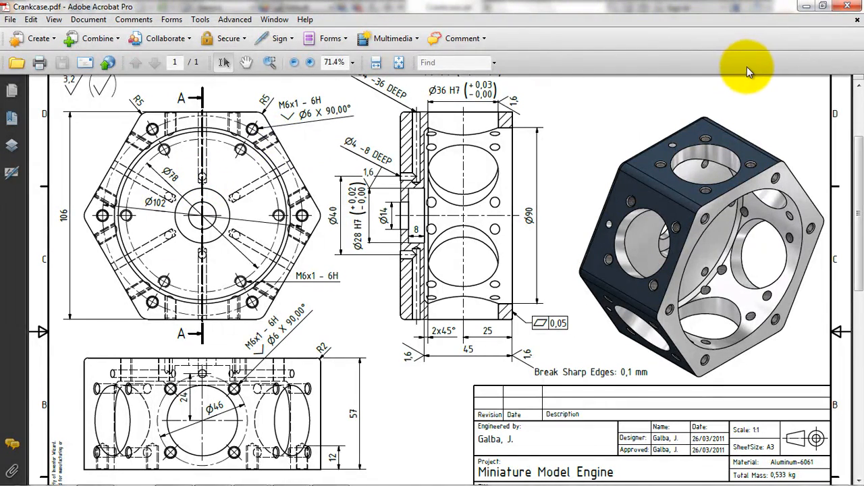
pyautogui.click(807, 6)
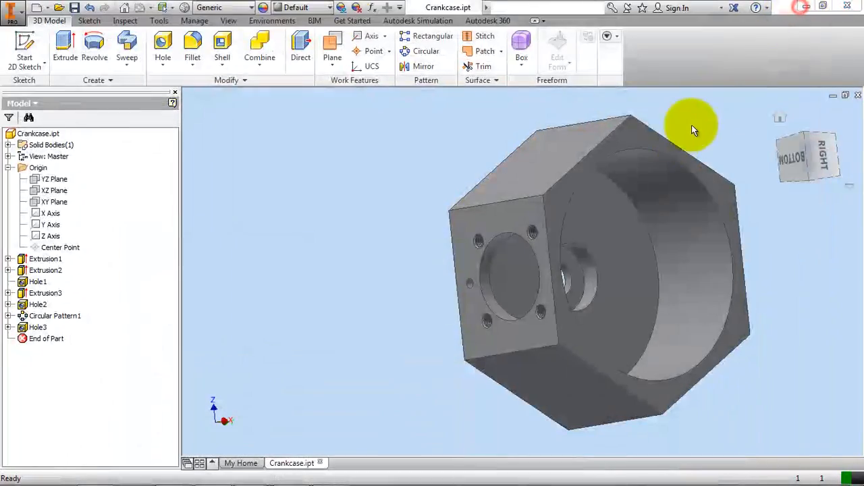
# Sketch on the closed hexagonal face a circle about 38 mm in diameter around the bore centre, with a horizontal line from centre to circle.
pyautogui.click(779, 146)
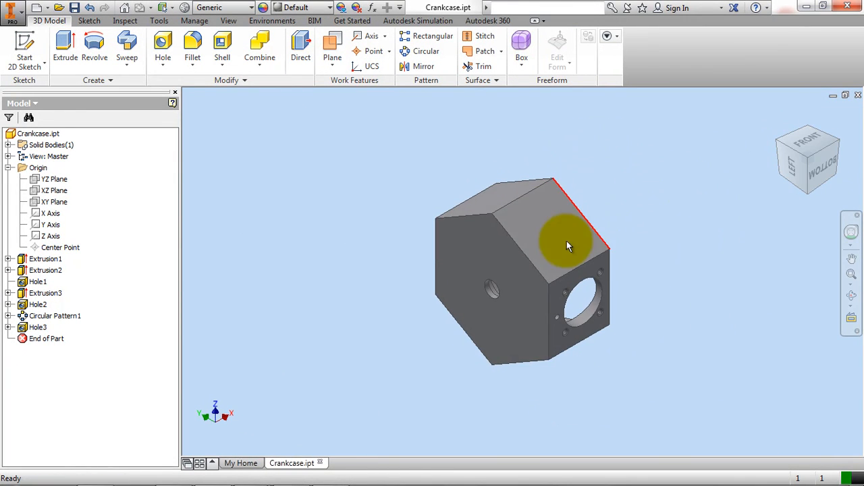
pyautogui.click(500, 256)
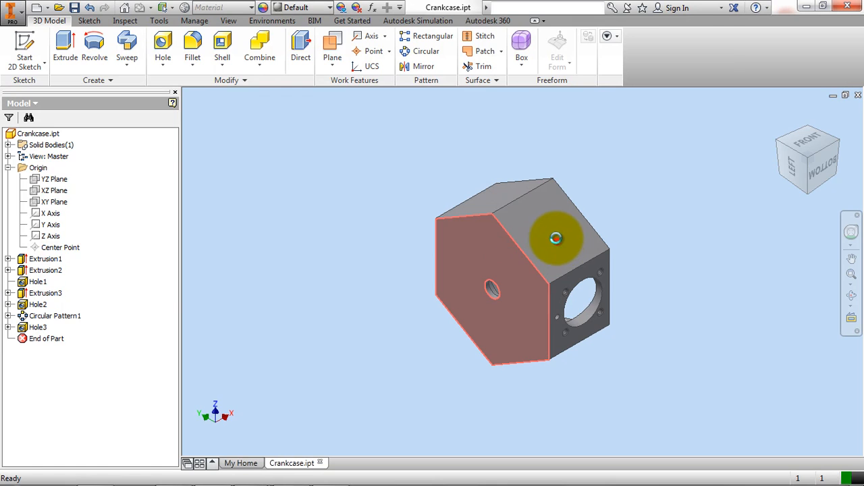
pyautogui.click(558, 241)
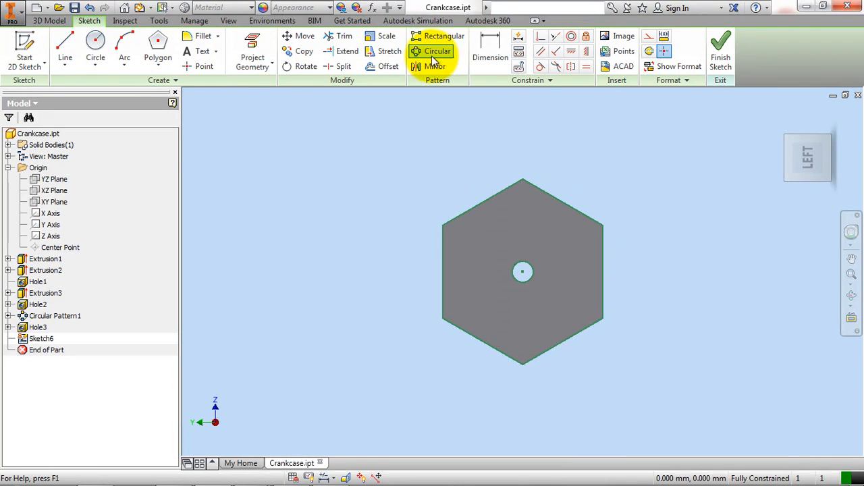
pyautogui.click(95, 44)
pyautogui.scroll(2, 517, 270)
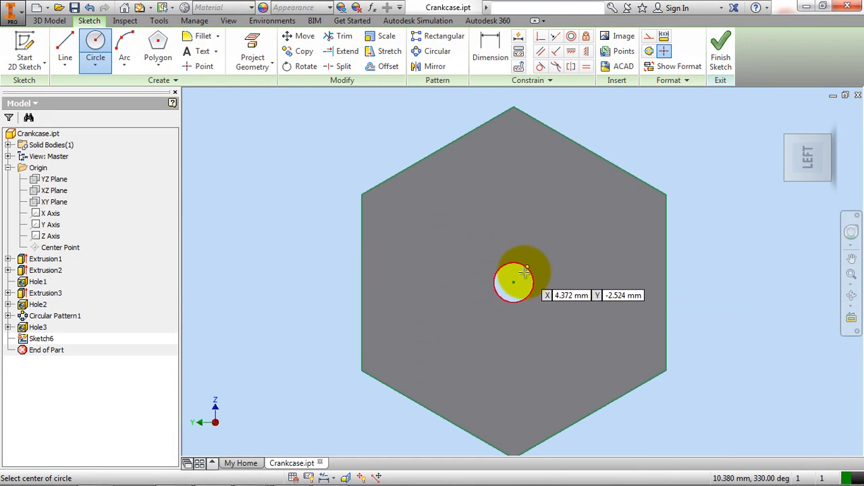
pyautogui.click(514, 282)
pyautogui.click(523, 228)
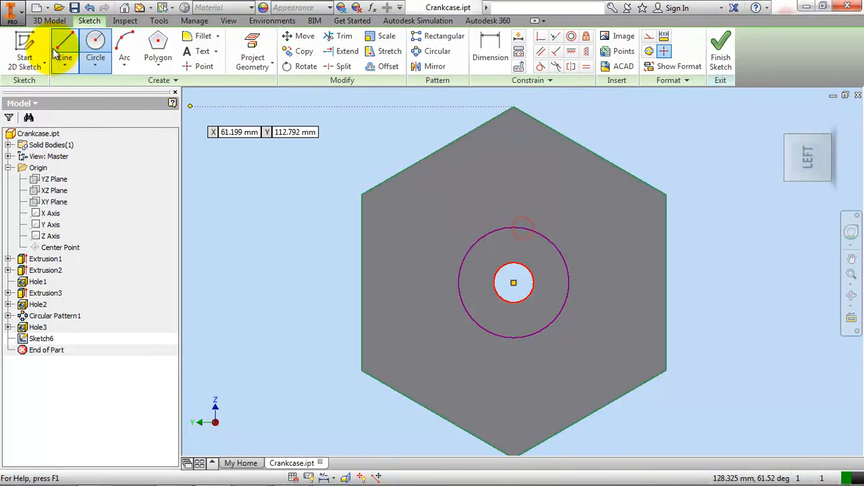
pyautogui.click(64, 42)
pyautogui.click(514, 282)
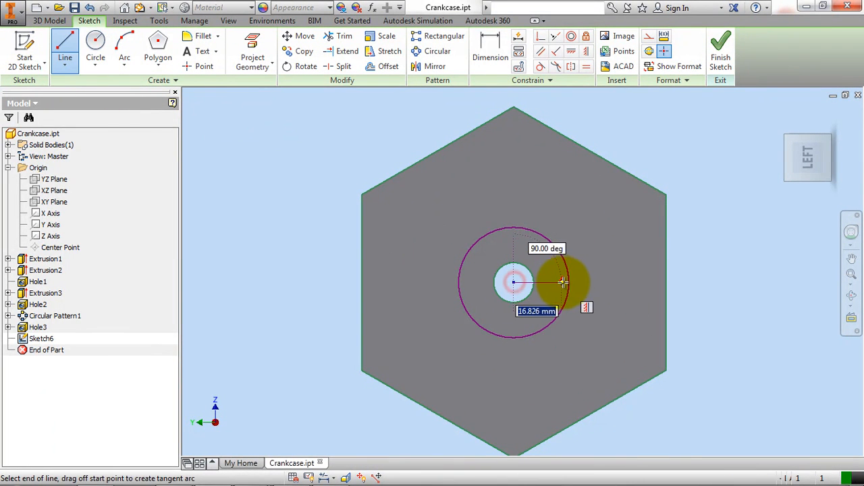
pyautogui.doubleClick(568, 282)
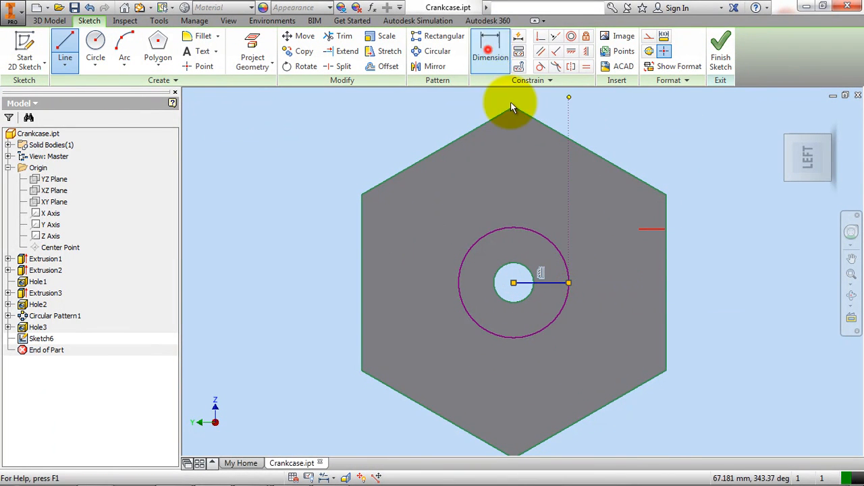
# Check the hole circle size in Crankcase.pdf, set the sketched circle's diameter to 40 mm, and finish the sketch.
pyautogui.click(490, 44)
pyautogui.click(519, 226)
pyautogui.click(360, 121)
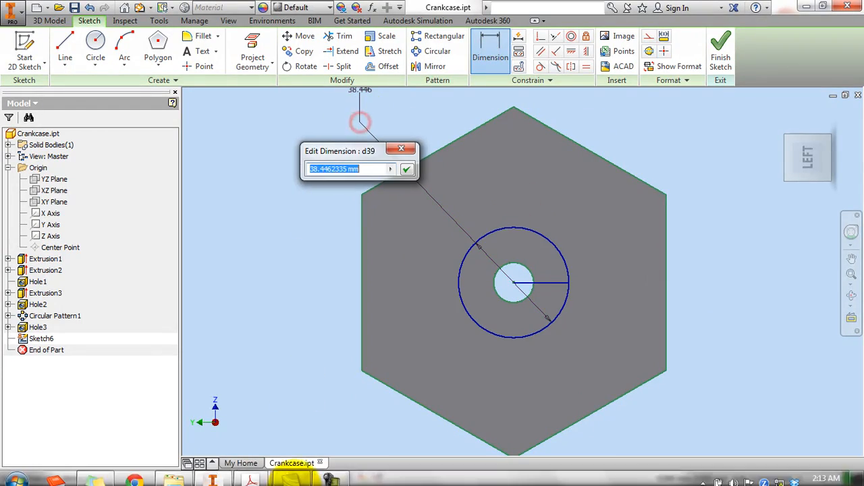
pyautogui.moveTo(257, 469)
pyautogui.click(311, 427)
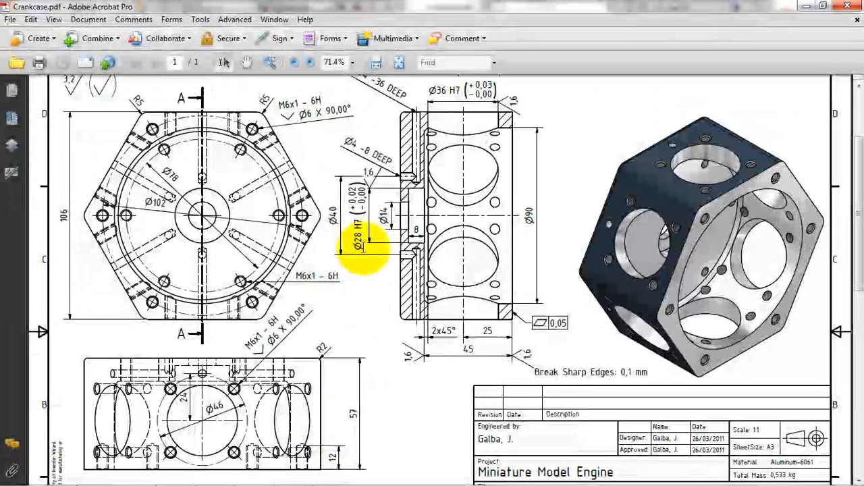
pyautogui.click(802, 5)
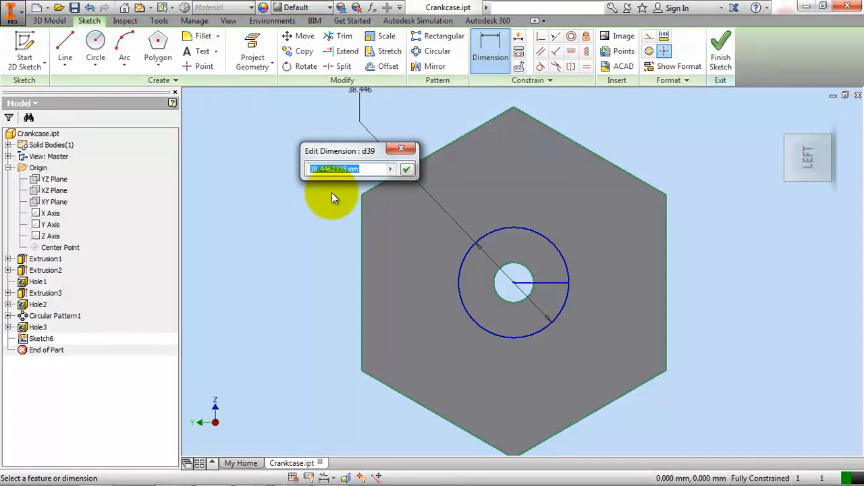
pyautogui.write('40')
pyautogui.press('Return')
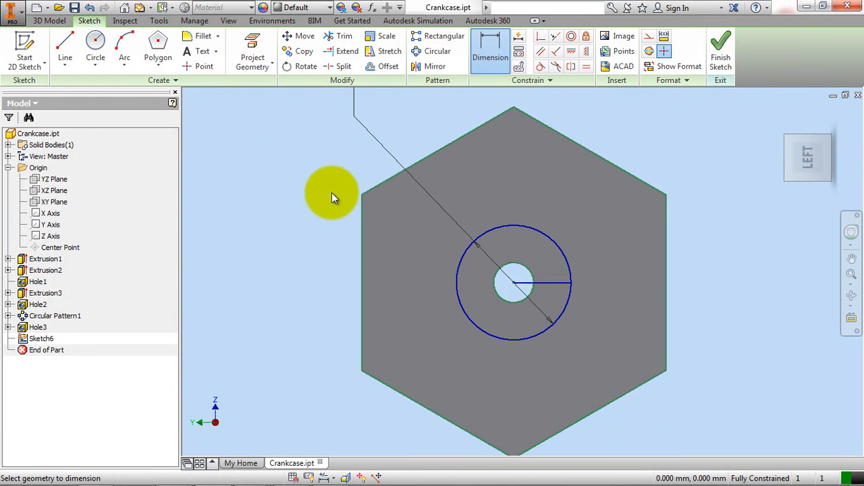
pyautogui.click(721, 51)
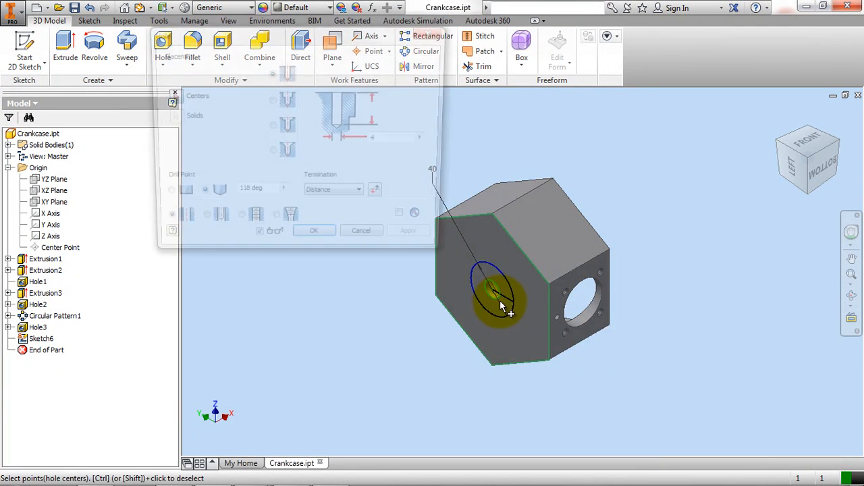
# Create a simple drilled hole 4 mm in diameter and 8 mm deep at the radial line's outer end on the closed face.
pyautogui.scroll(4, 500, 308)
pyautogui.click(525, 301)
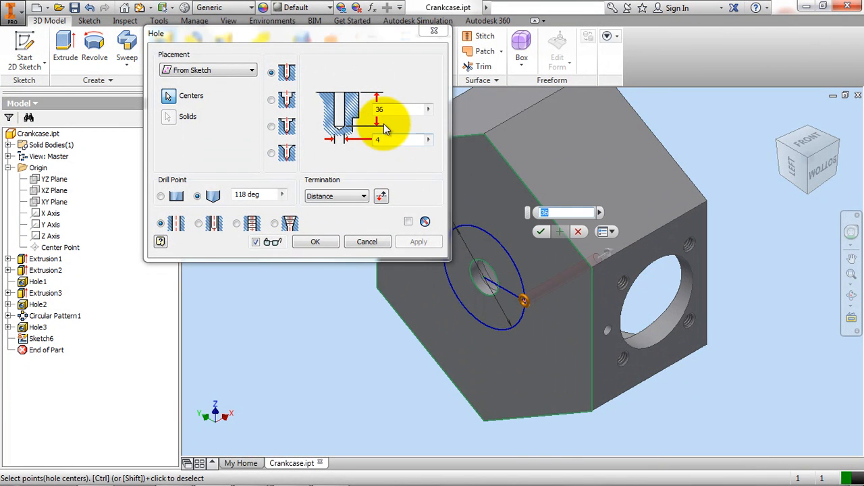
pyautogui.moveTo(388, 110); pyautogui.dragTo(339, 109)
pyautogui.write('8')
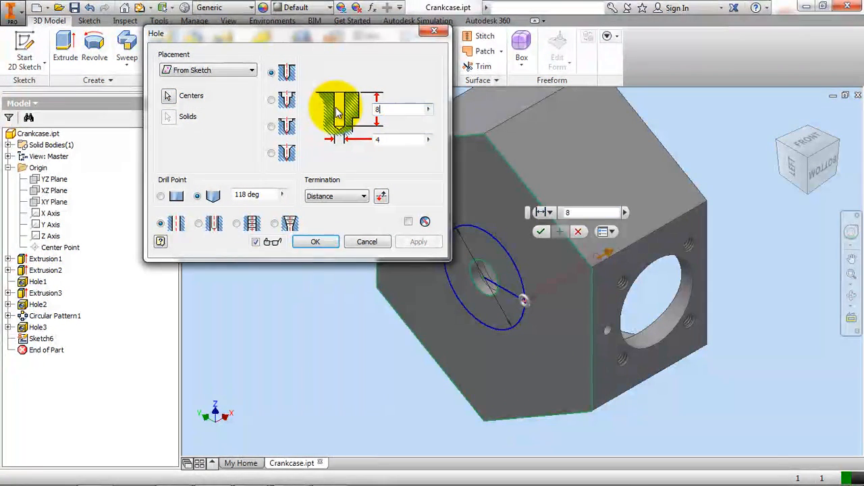
pyautogui.click(319, 241)
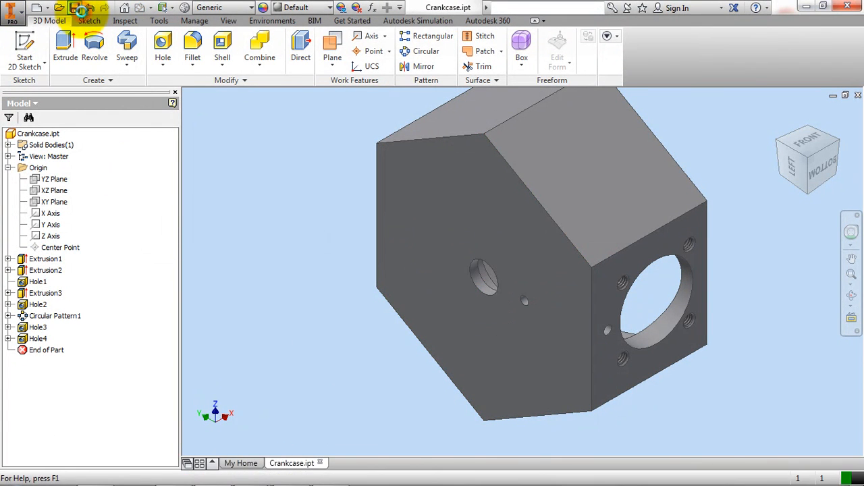
# Check the open-face holes in Crankcase.pdf, then start a sketch on the open hexagonal face with a horizontal line from the centre past its edge.
pyautogui.moveTo(243, 476)
pyautogui.click(296, 436)
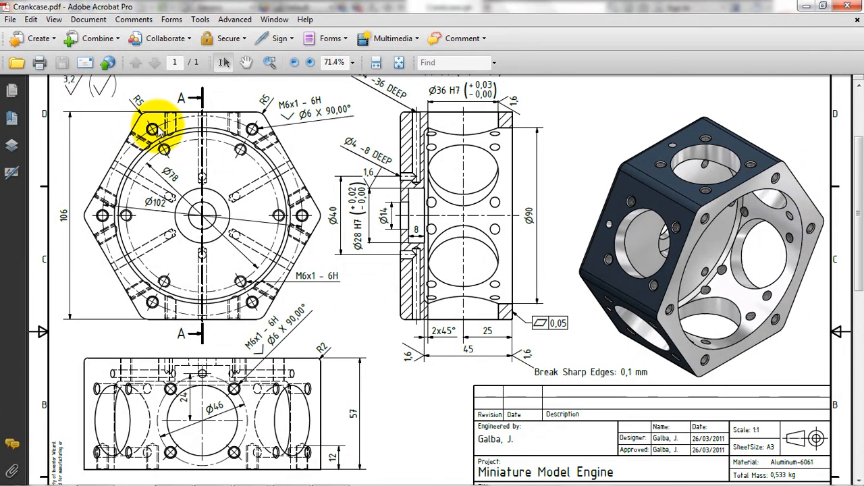
pyautogui.moveTo(361, 477)
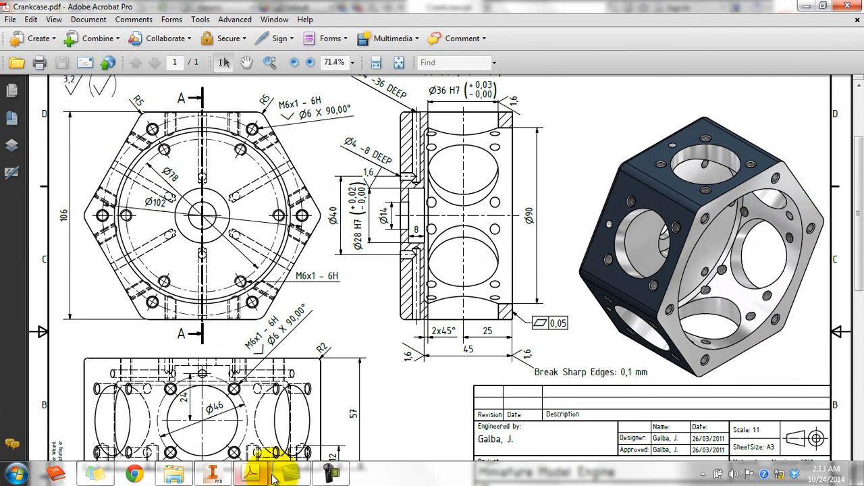
pyautogui.click(214, 474)
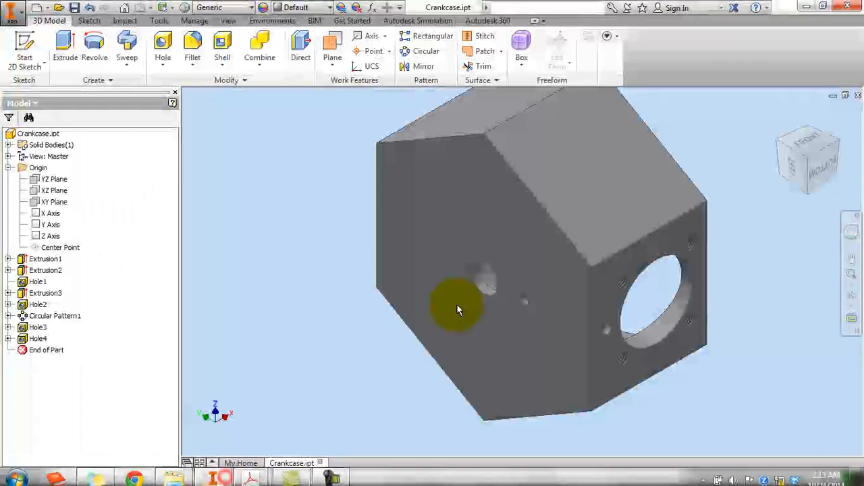
pyautogui.click(837, 143)
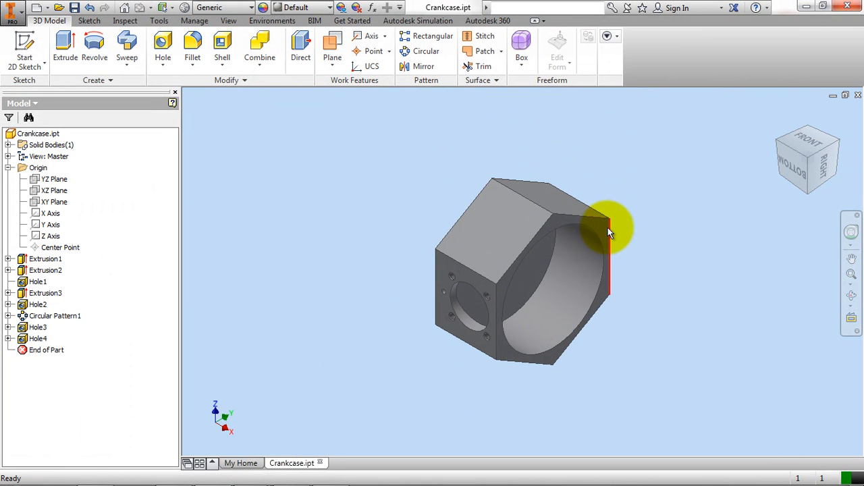
pyautogui.click(600, 228)
pyautogui.click(649, 209)
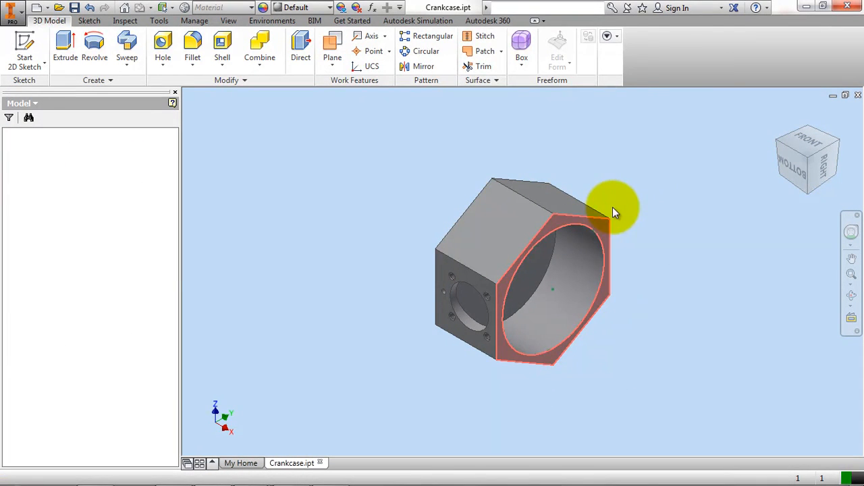
pyautogui.click(63, 49)
pyautogui.scroll(-3, 523, 270)
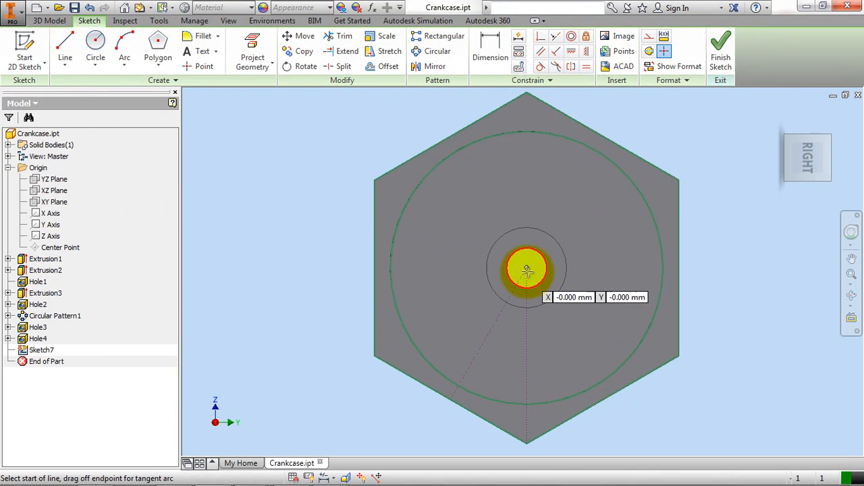
pyautogui.click(527, 267)
pyautogui.click(321, 268)
# Draw a circle from the bore centre through the line's outer end, set its diameter to 102 mm, and finish the sketch.
pyautogui.click(95, 47)
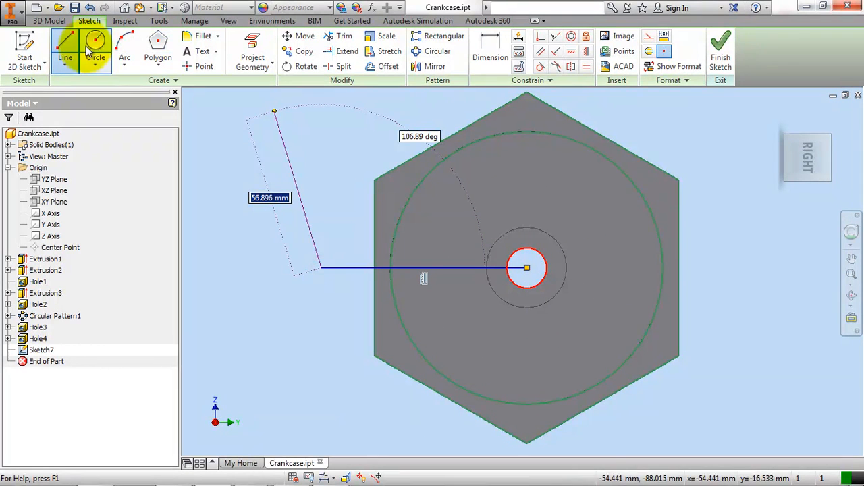
pyautogui.click(527, 268)
pyautogui.click(321, 267)
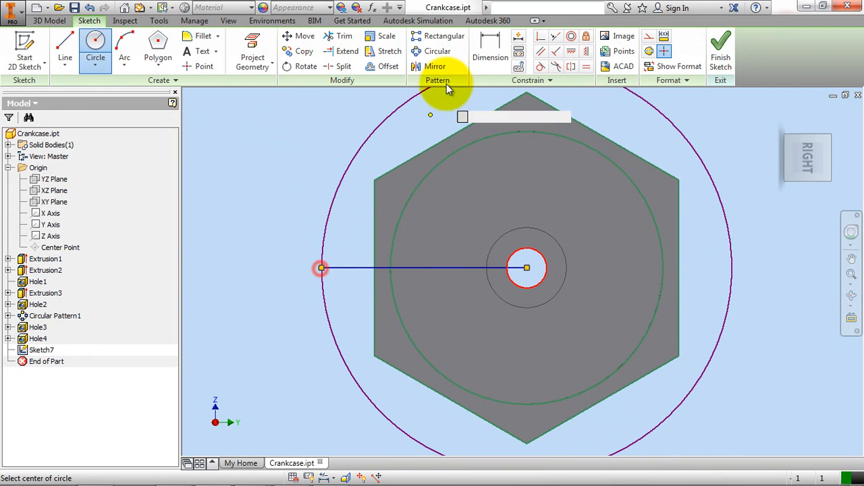
pyautogui.click(490, 47)
pyautogui.click(358, 151)
pyautogui.click(287, 165)
pyautogui.write('102')
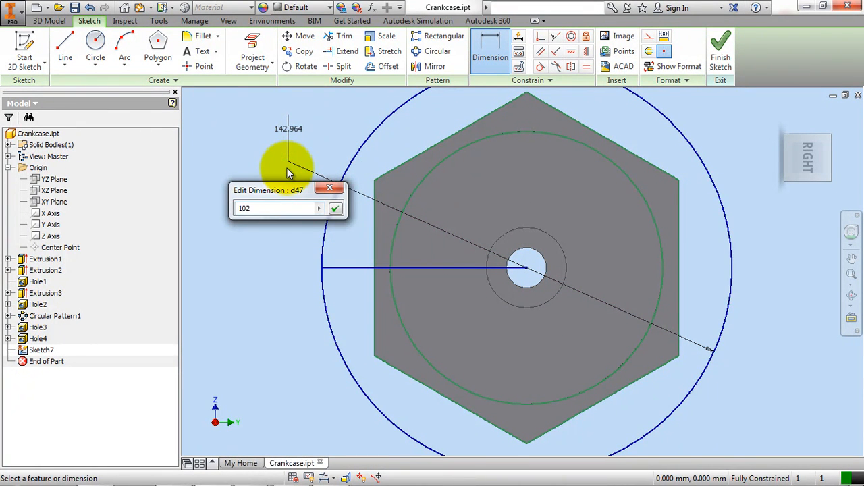
pyautogui.press('Return')
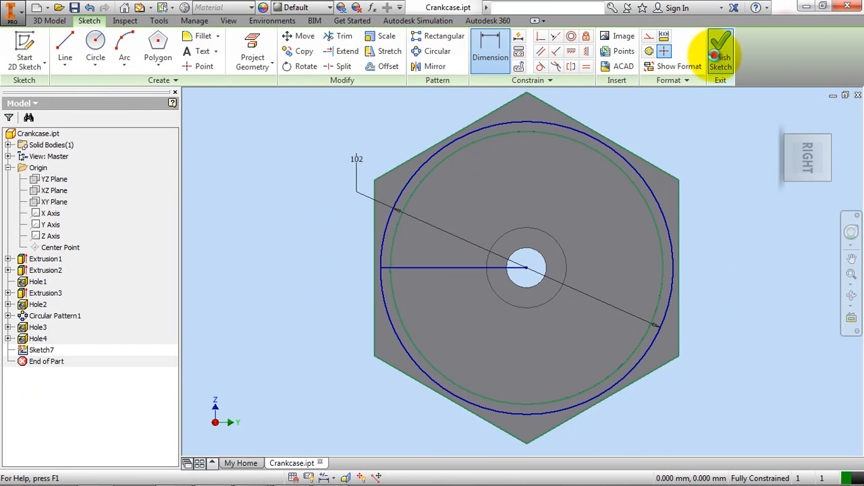
pyautogui.click(719, 59)
# Check the thread callout and depth of the open-face holes in the front and lower views of Crankcase.pdf.
pyautogui.moveTo(250, 472)
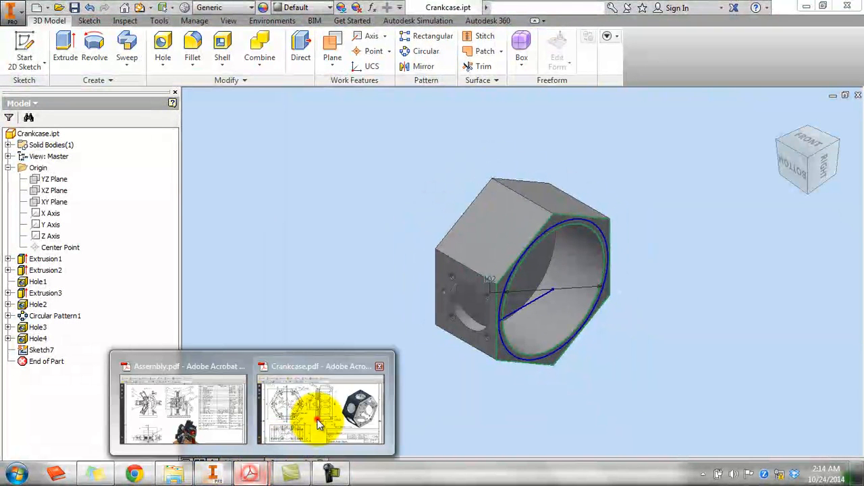
pyautogui.click(319, 423)
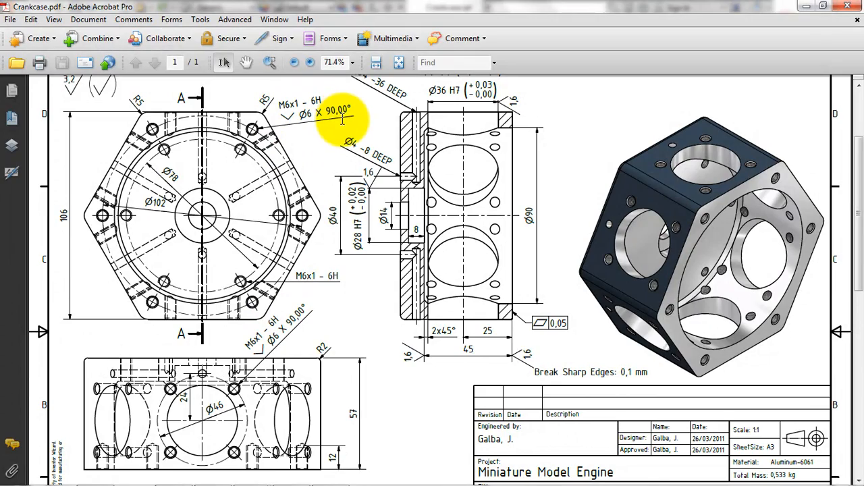
pyautogui.scroll(-1, 331, 158)
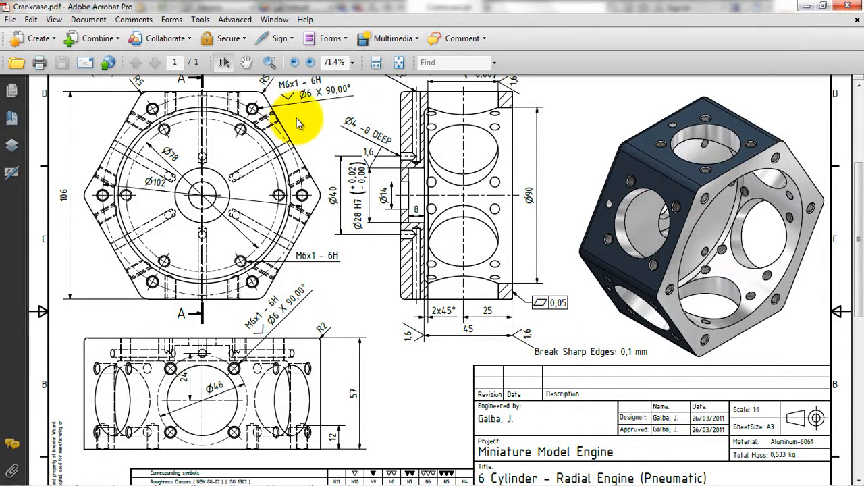
pyautogui.scroll(1, 290, 125)
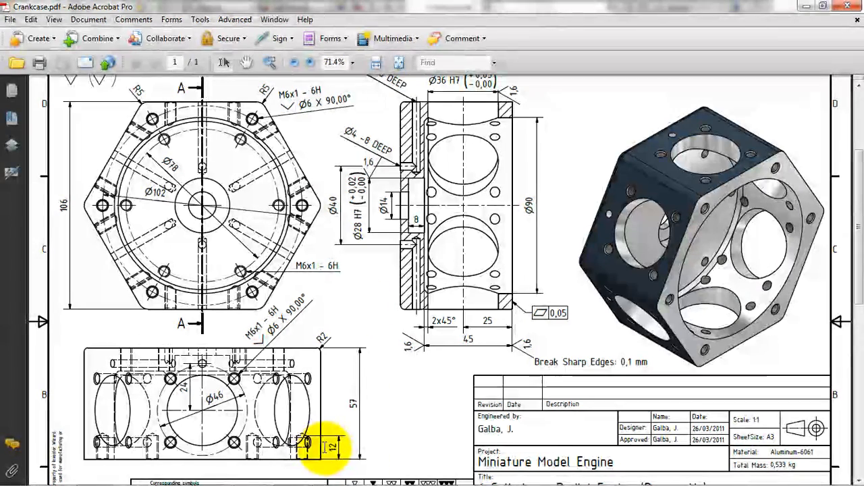
pyautogui.click(807, 6)
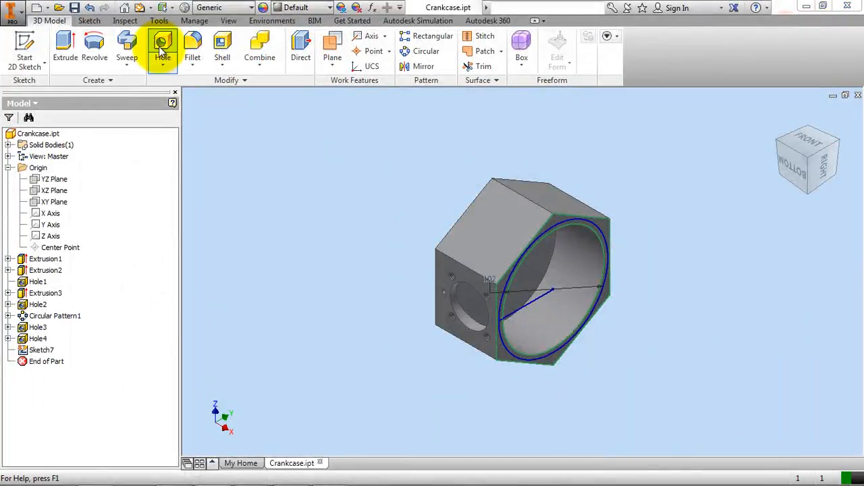
# Create an ISO Metric M6x1 tapped hole 12 mm deep at the radial line's outer end on the open hexagonal face.
pyautogui.click(166, 57)
pyautogui.scroll(-5, 500, 313)
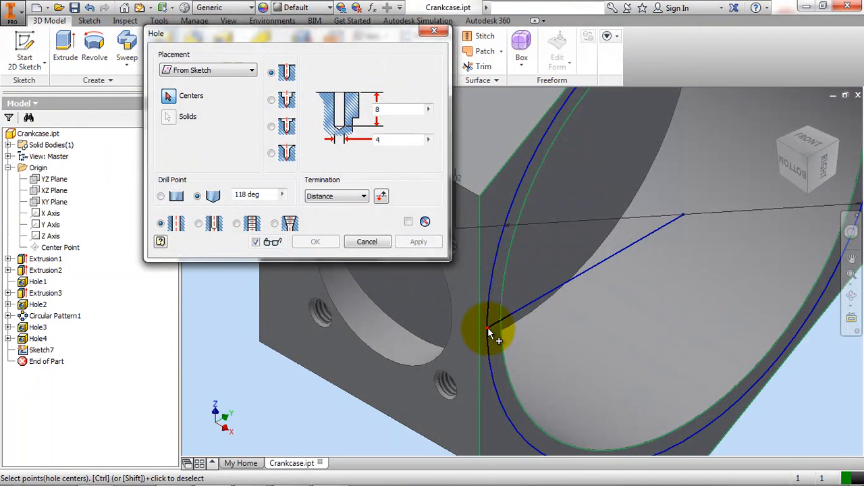
pyautogui.click(488, 328)
pyautogui.click(237, 224)
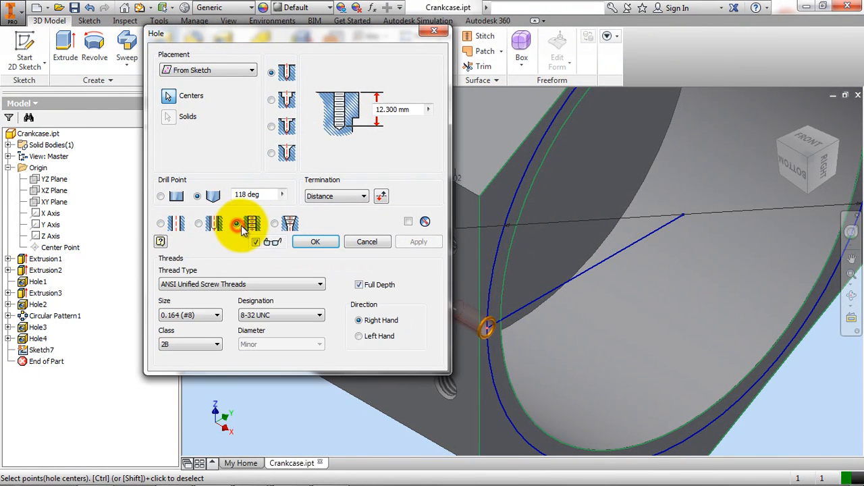
pyautogui.click(206, 284)
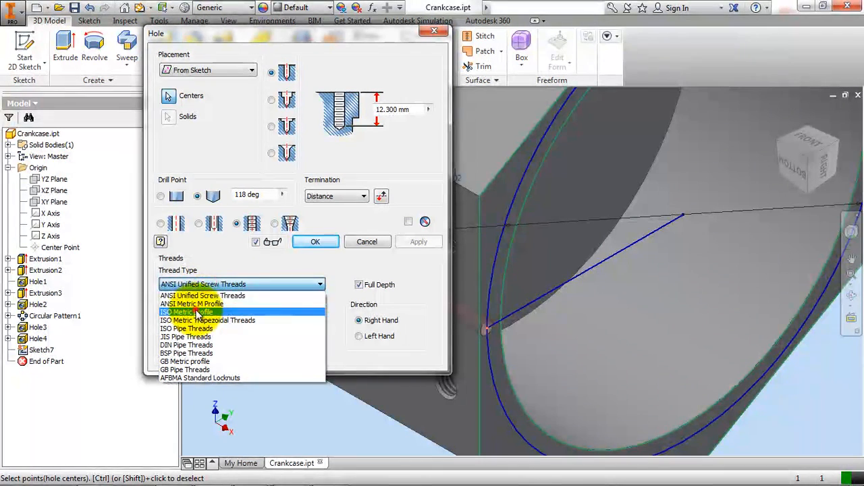
pyautogui.click(187, 312)
pyautogui.click(190, 315)
pyautogui.click(176, 100)
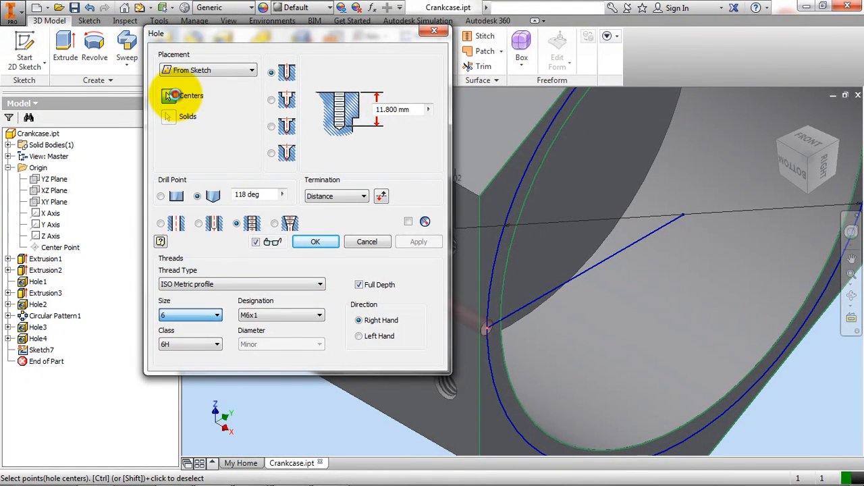
pyautogui.click(398, 109)
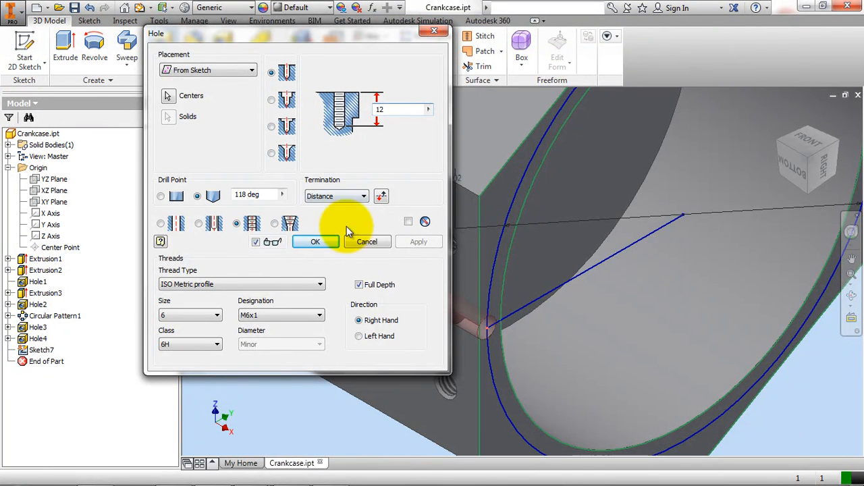
pyautogui.click(317, 241)
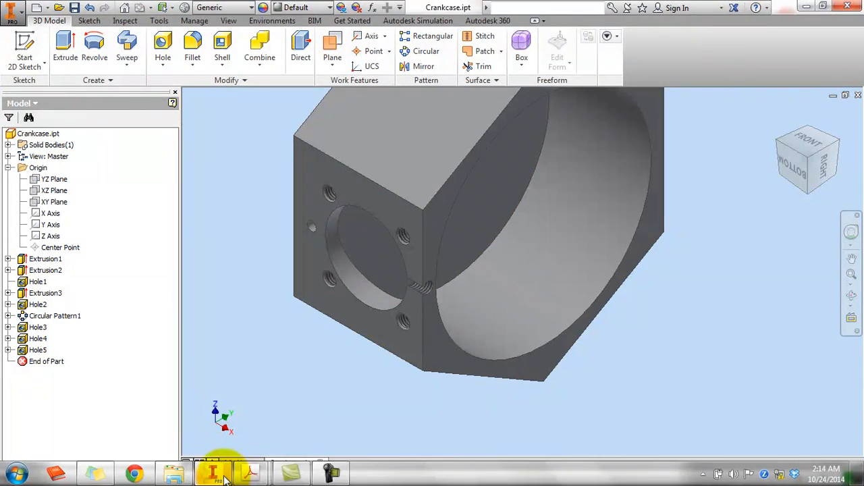
# Compare the across-flats dimension in Crankcase.pdf with the base hexagon sketch, and recheck the open-face hole positions in the drawing.
pyautogui.moveTo(249, 472)
pyautogui.click(310, 420)
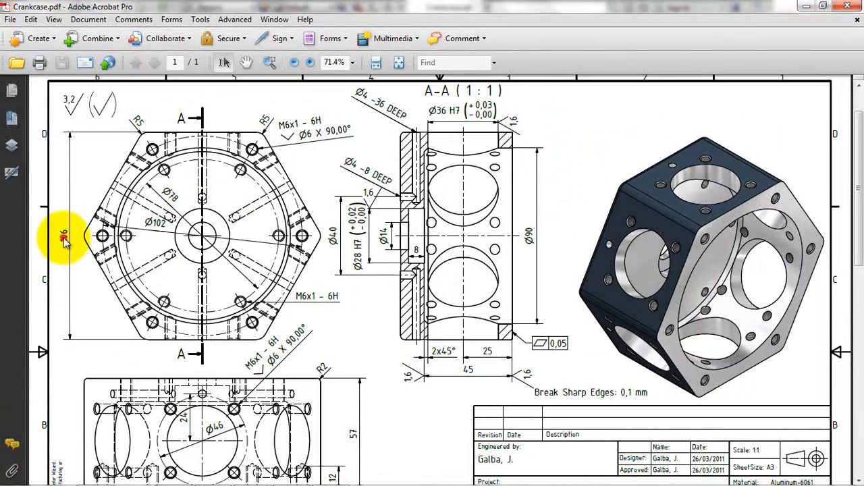
pyautogui.click(815, 6)
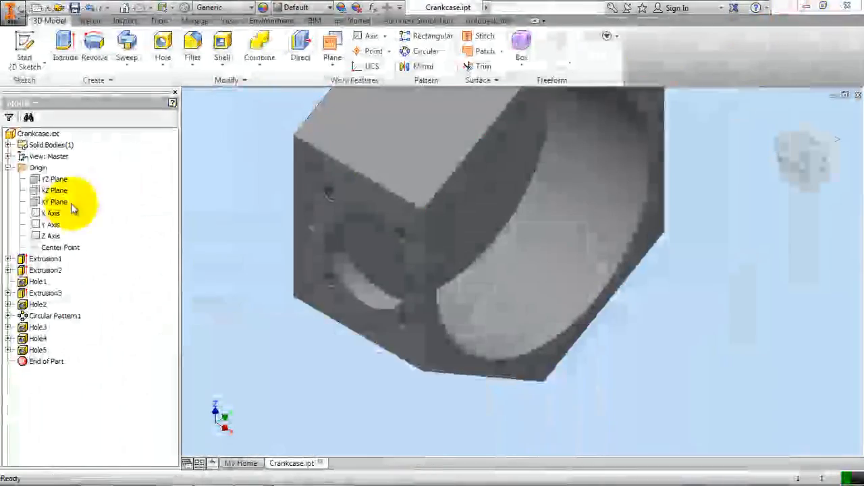
pyautogui.click(8, 259)
pyautogui.doubleClick(35, 270)
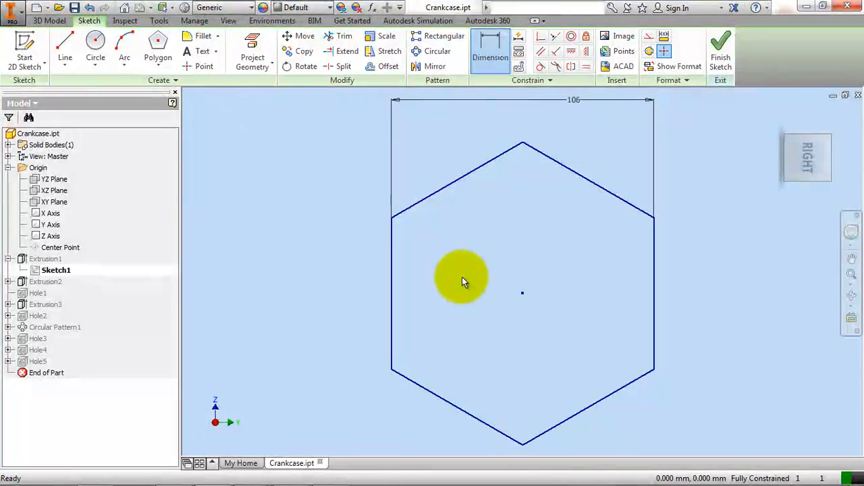
pyautogui.click(720, 49)
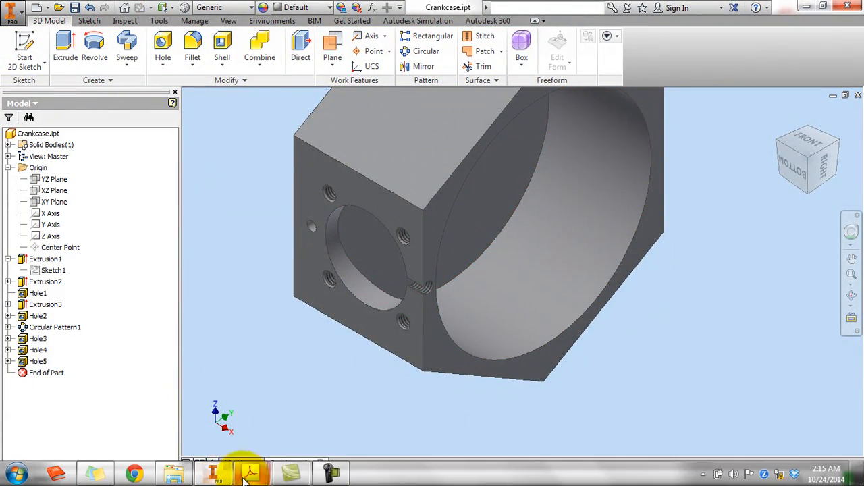
pyautogui.moveTo(249, 478)
pyautogui.click(328, 424)
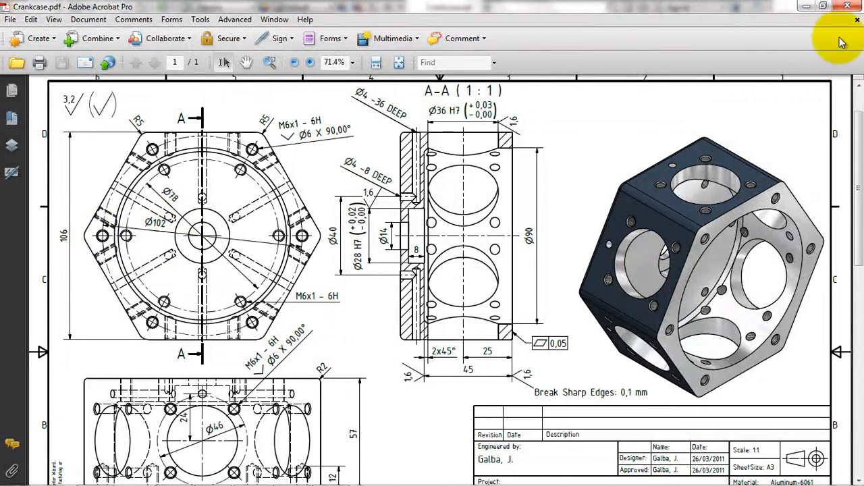
pyautogui.click(805, 7)
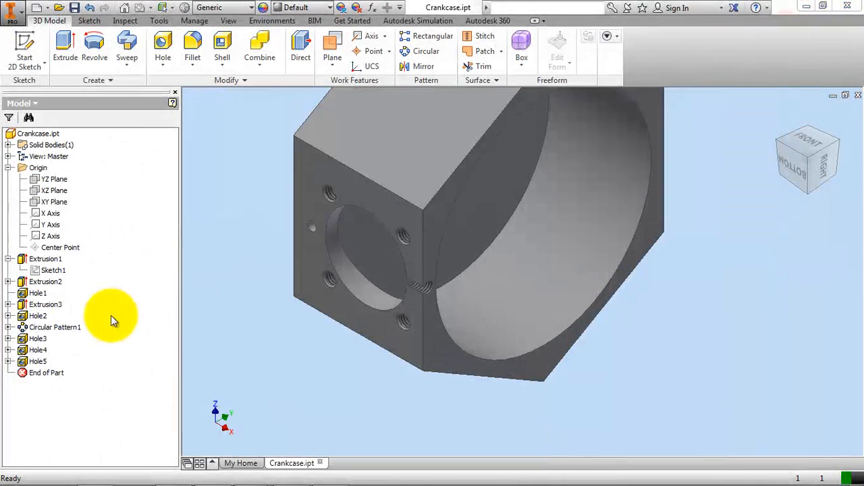
# Reopen the sketch of the open-face tapped hole, show its constraints and delete the vertical constraint on the radial line.
pyautogui.click(8, 361)
pyautogui.doubleClick(37, 374)
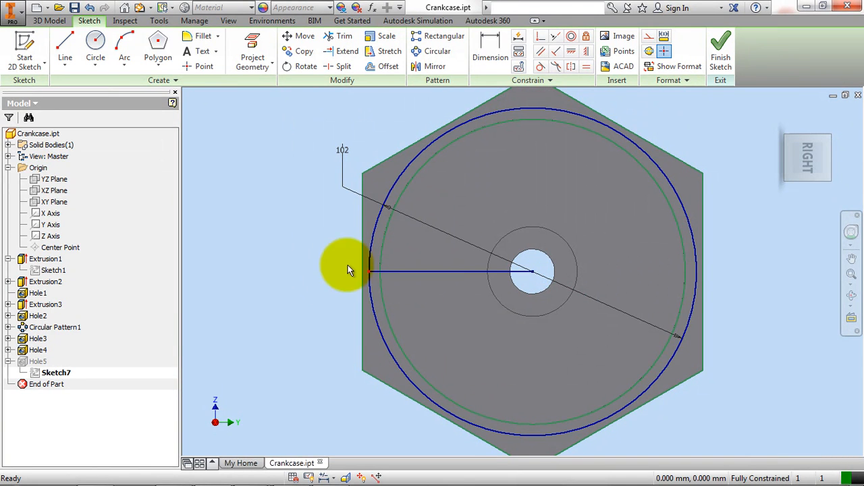
pyautogui.click(449, 273)
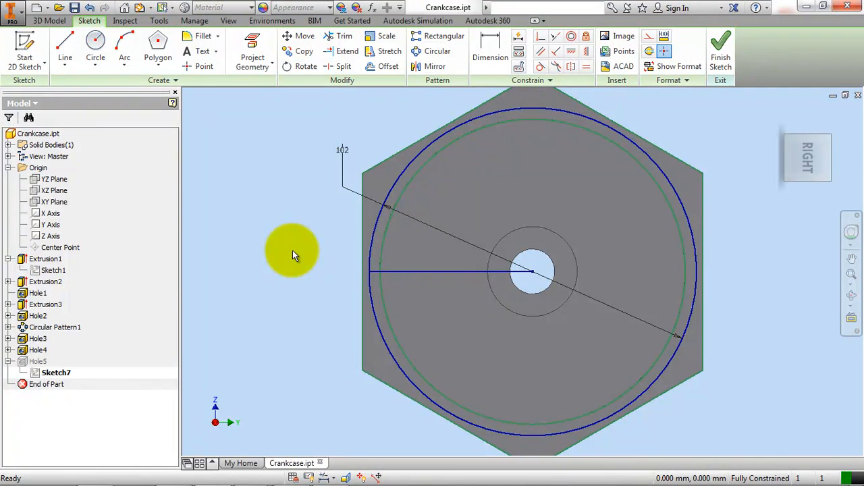
pyautogui.press('F8')
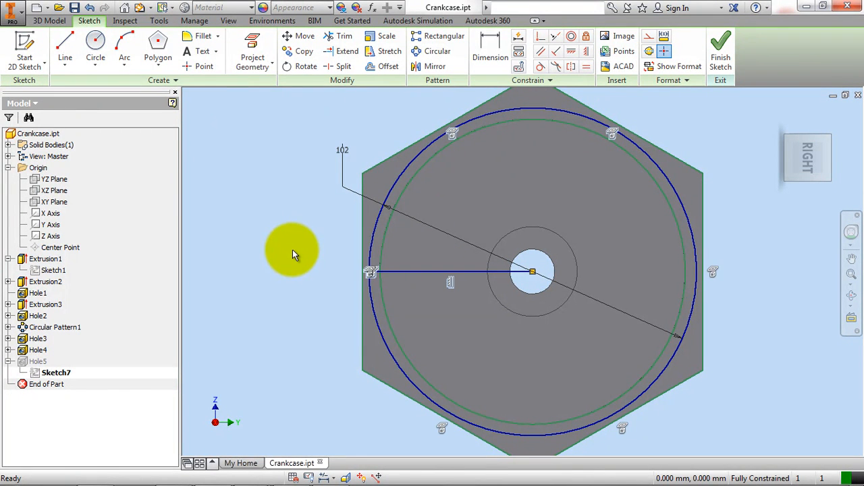
pyautogui.rightClick(448, 283)
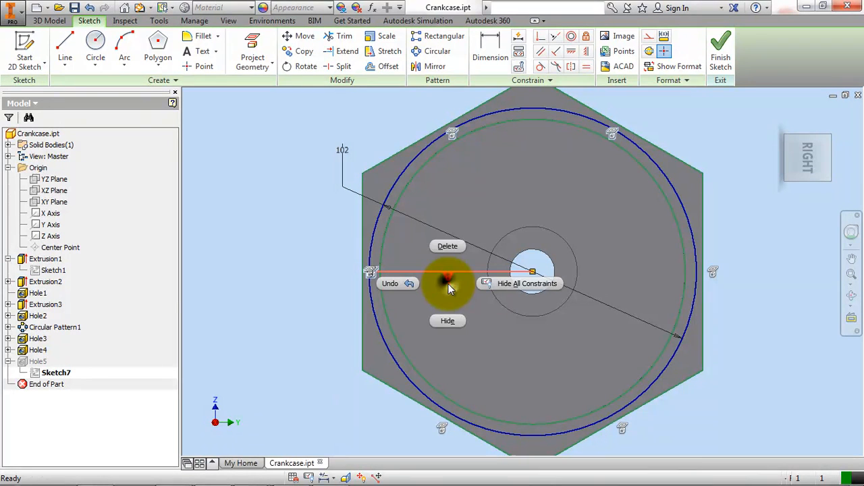
pyautogui.click(449, 248)
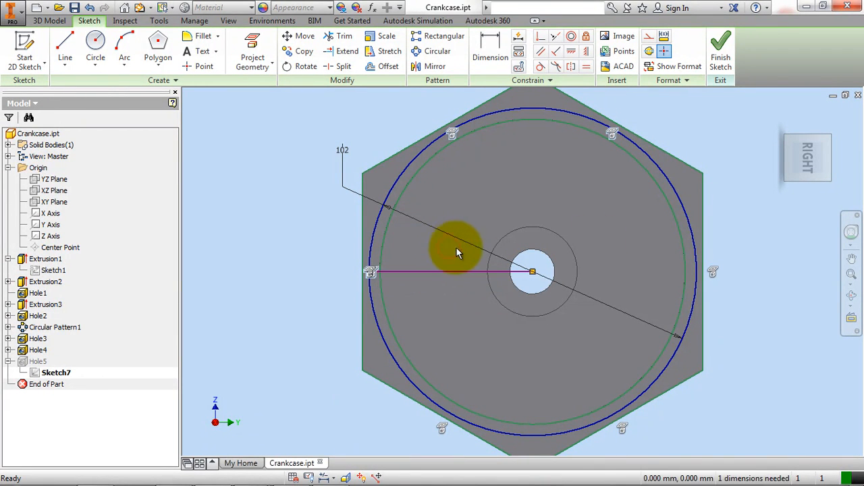
pyautogui.click(571, 51)
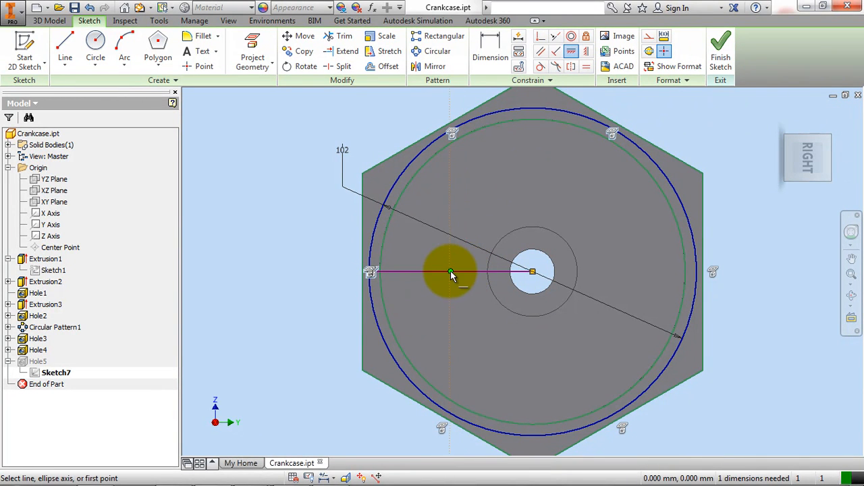
pyautogui.rightClick(312, 148)
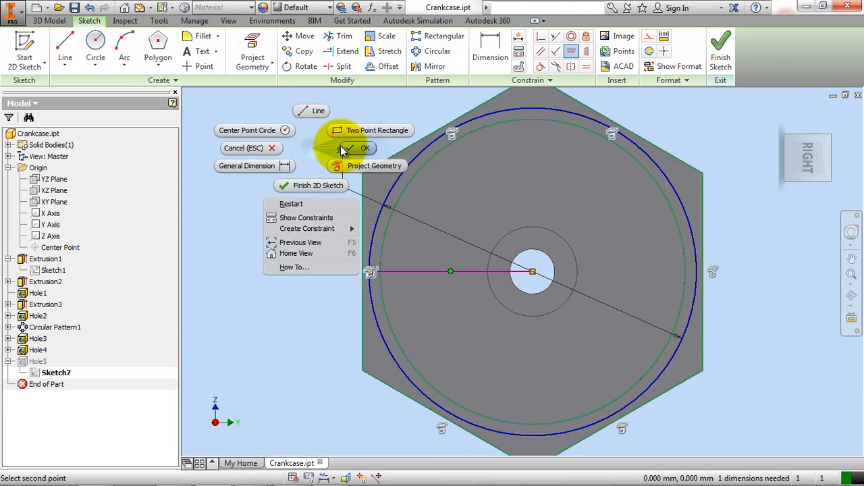
pyautogui.click(341, 148)
# Apply a Horizontal constraint to the radial line so it points towards a hexagon corner, and finish the sketch.
pyautogui.click(571, 52)
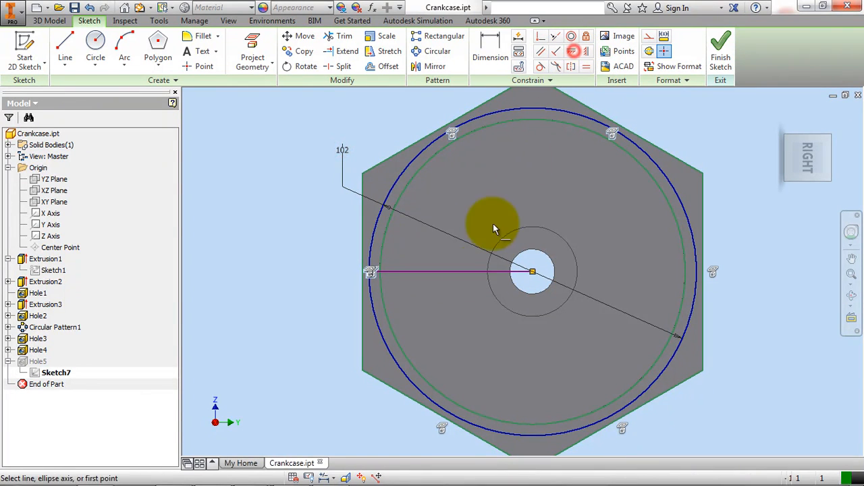
pyautogui.click(476, 273)
pyautogui.press('Escape')
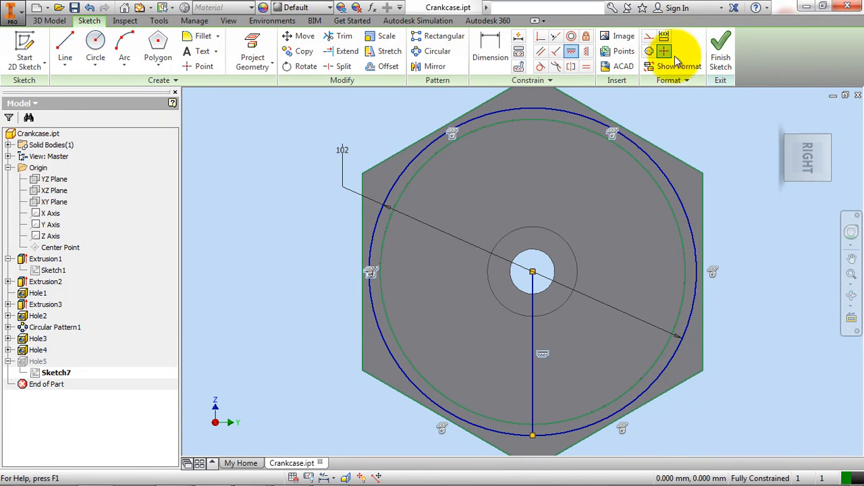
pyautogui.click(721, 51)
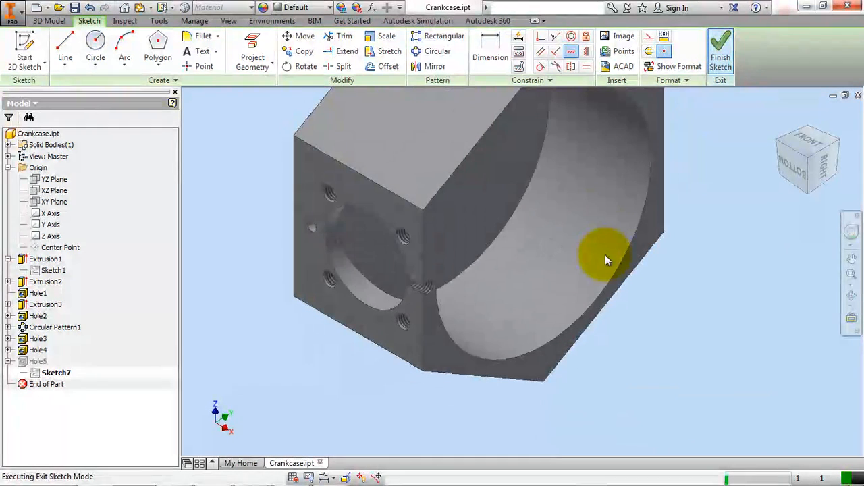
# Check the pitch circle diameter and thread callout of the inner-face holes in Crankcase.pdf.
pyautogui.moveTo(328, 467)
pyautogui.moveTo(251, 471)
pyautogui.click(300, 422)
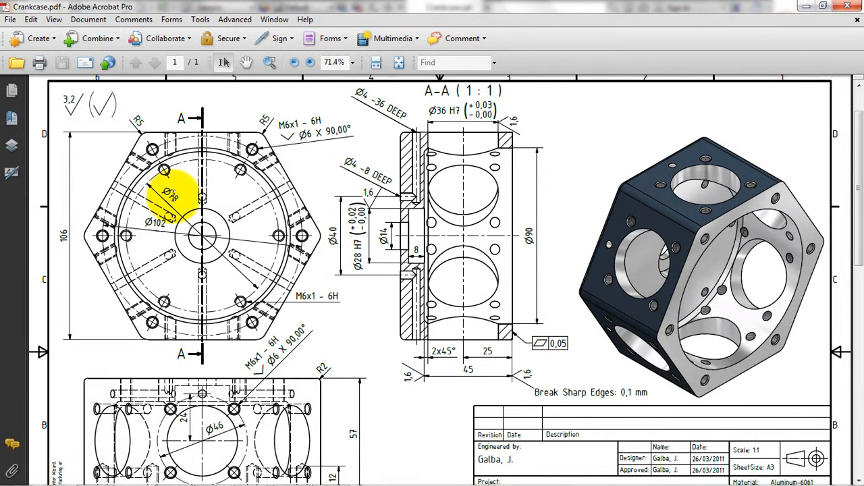
pyautogui.scroll(-1, 203, 200)
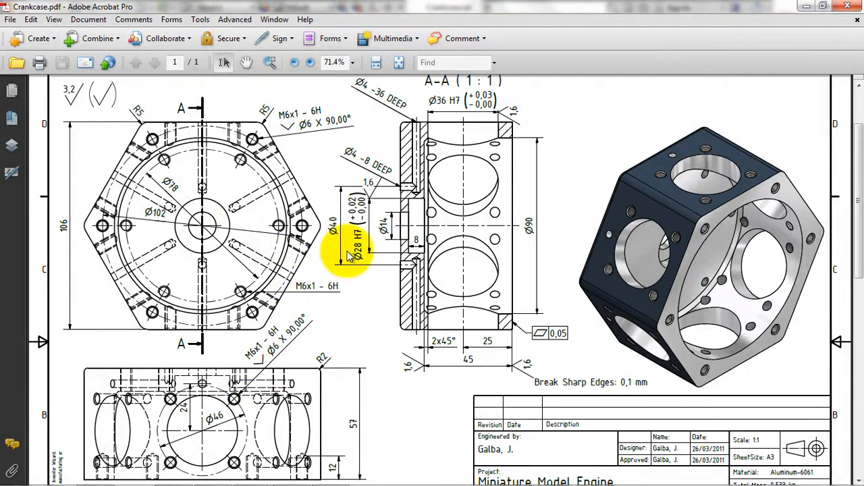
pyautogui.click(804, 6)
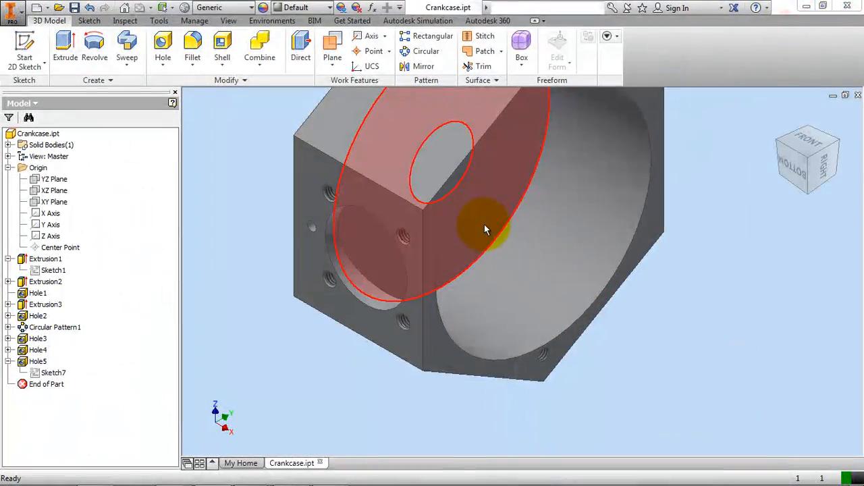
# Sketch on the inner floor face a circle of about 52 mm diameter around the bore centre, with a line from the centre straight down to it.
pyautogui.click(536, 216)
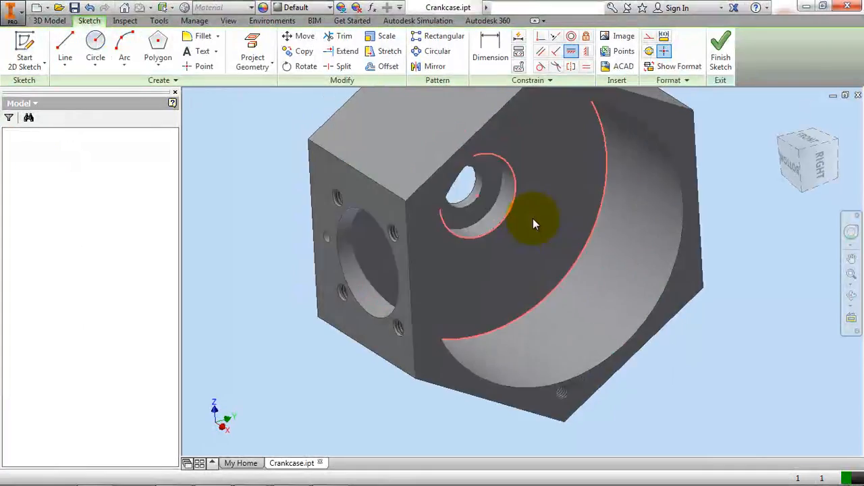
pyautogui.click(95, 41)
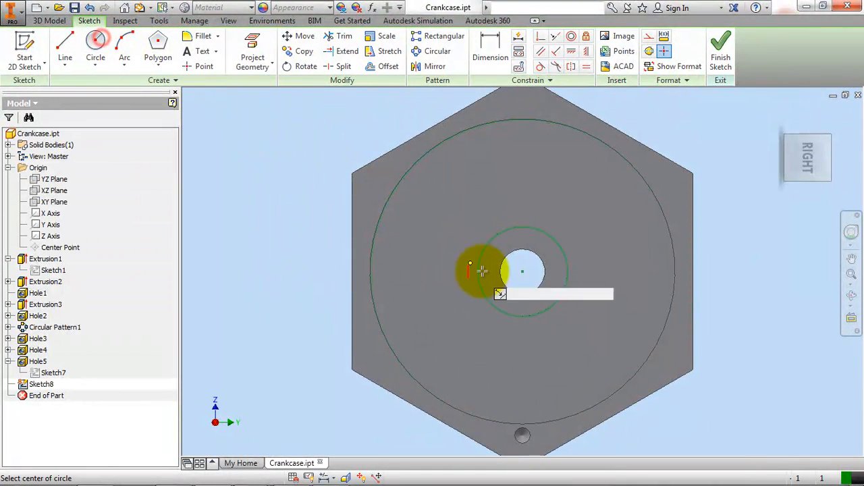
pyautogui.click(524, 271)
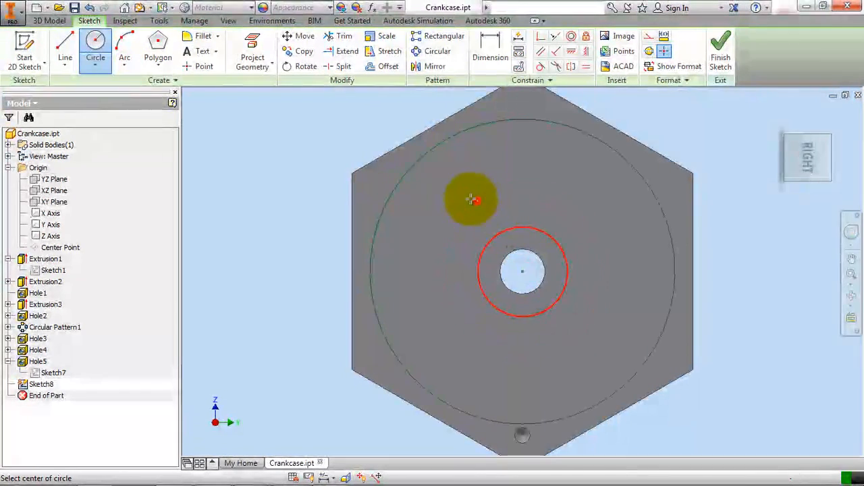
pyautogui.click(477, 198)
pyautogui.click(77, 46)
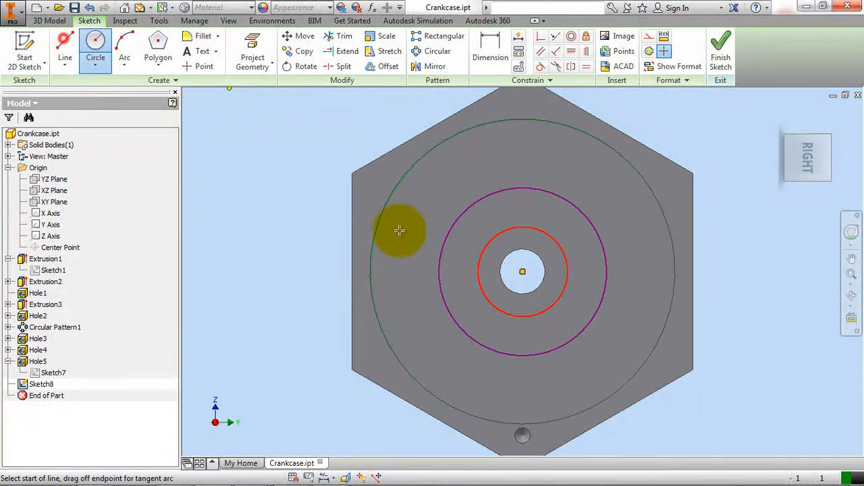
pyautogui.click(523, 271)
pyautogui.click(523, 354)
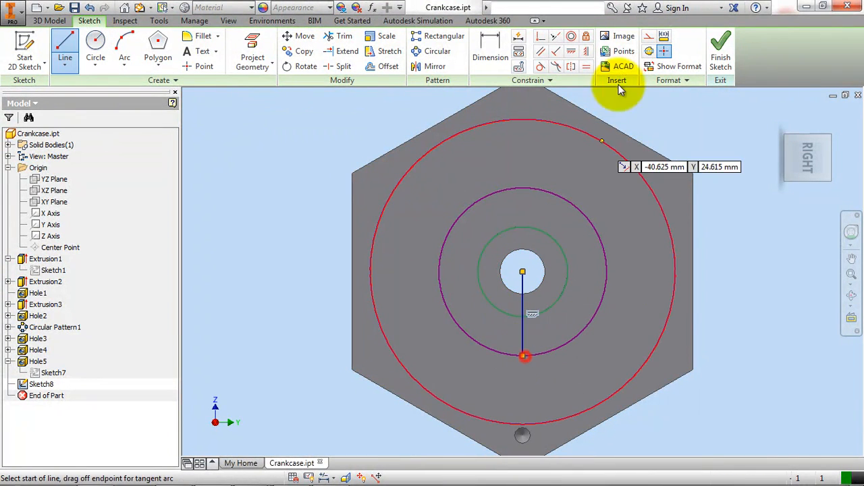
# Dimension the new circle on the inner floor face and set its diameter to 78 mm.
pyautogui.press('d')
pyautogui.click(492, 194)
pyautogui.click(308, 179)
pyautogui.write('78')
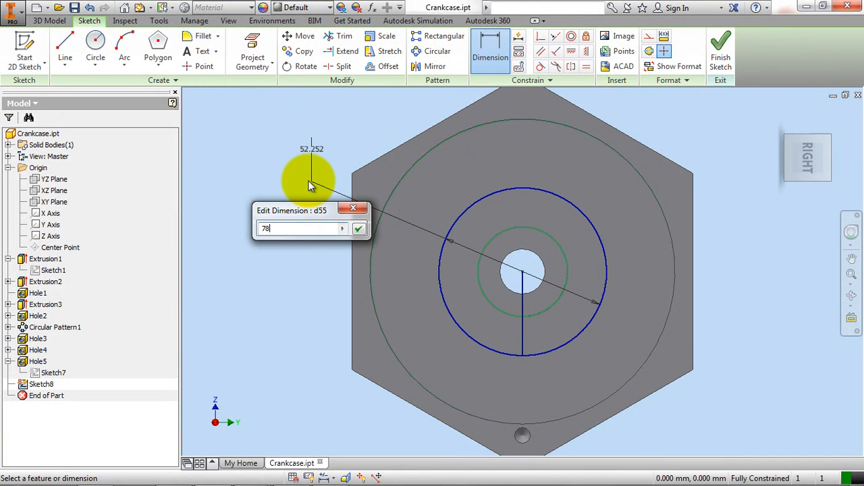
pyautogui.press('Return')
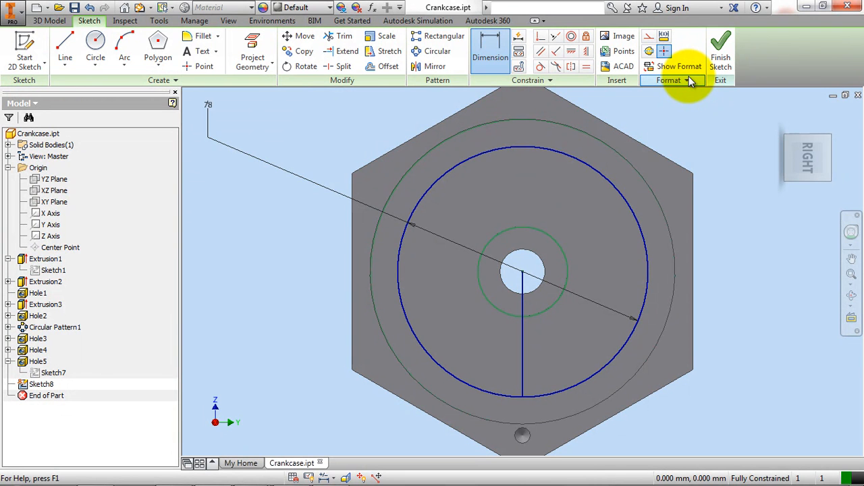
# Add an M6x1 full-depth threaded hole, Through All, where the radial line meets the 78 mm circle, and save the part.
pyautogui.press('h')
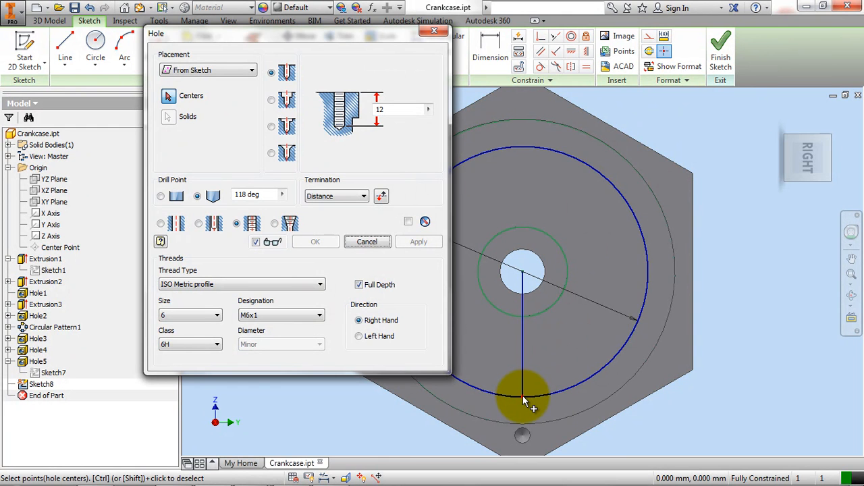
pyautogui.click(523, 395)
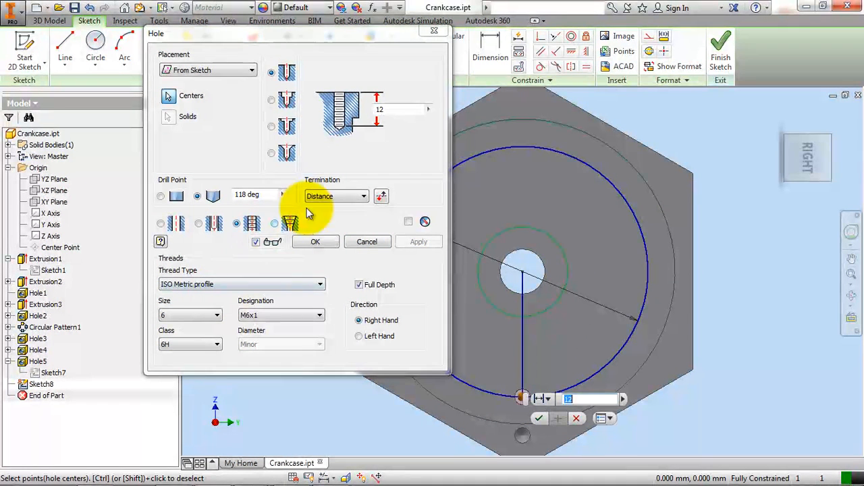
pyautogui.click(330, 197)
pyautogui.click(327, 216)
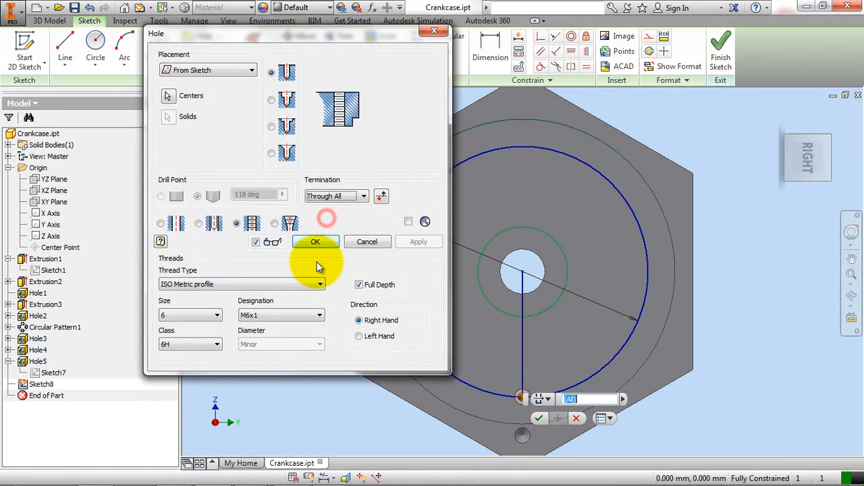
pyautogui.click(315, 242)
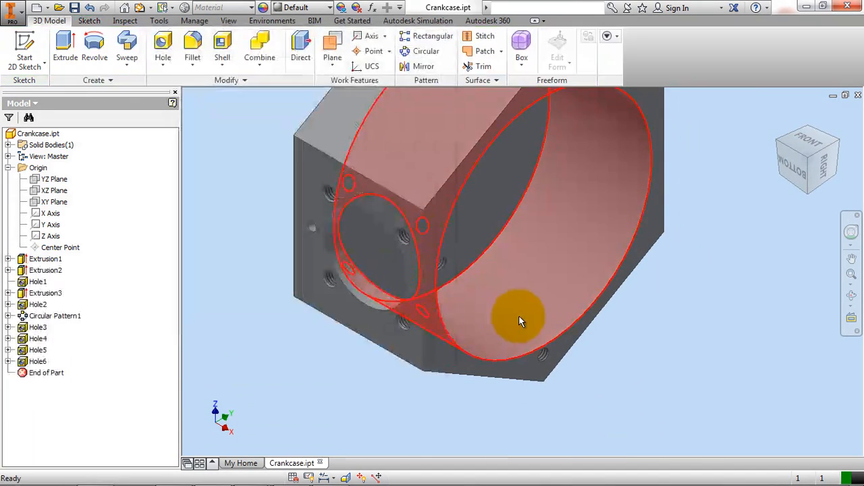
pyautogui.moveTo(519, 317); pyautogui.dragTo(572, 361, button='middle')
pyautogui.click(75, 9)
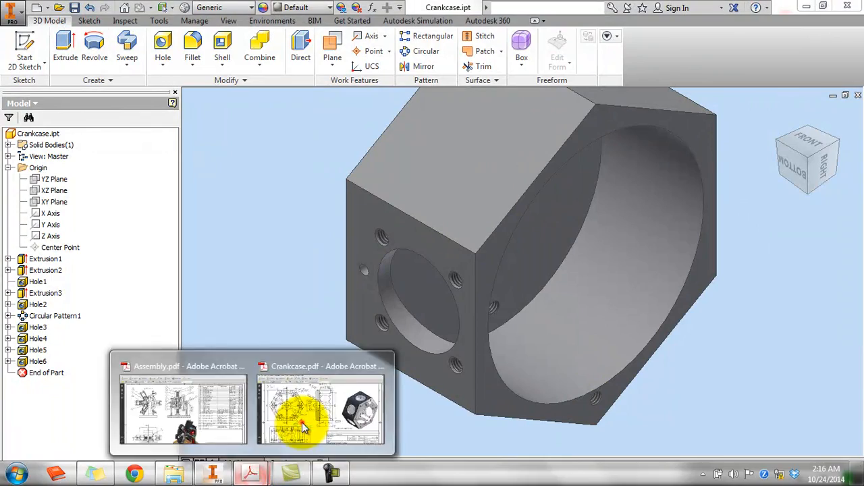
# Consult Crankcase.pdf and start a Circular Pattern with Extrusion3, Hole2, Circular Pattern1 and Hole3 through Hole6 as its features.
pyautogui.click(341, 402)
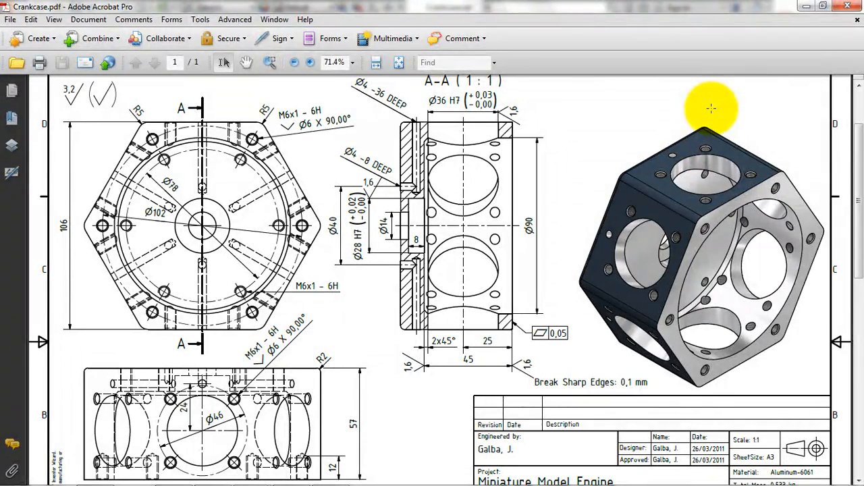
pyautogui.click(813, 3)
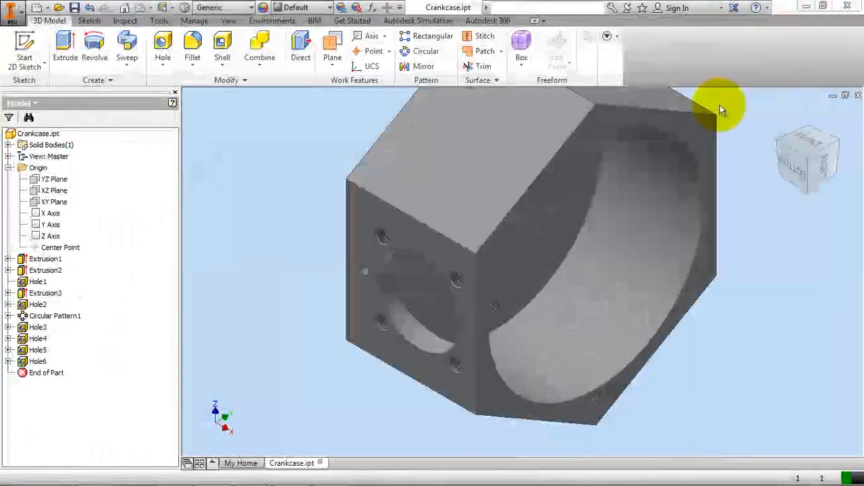
pyautogui.click(405, 52)
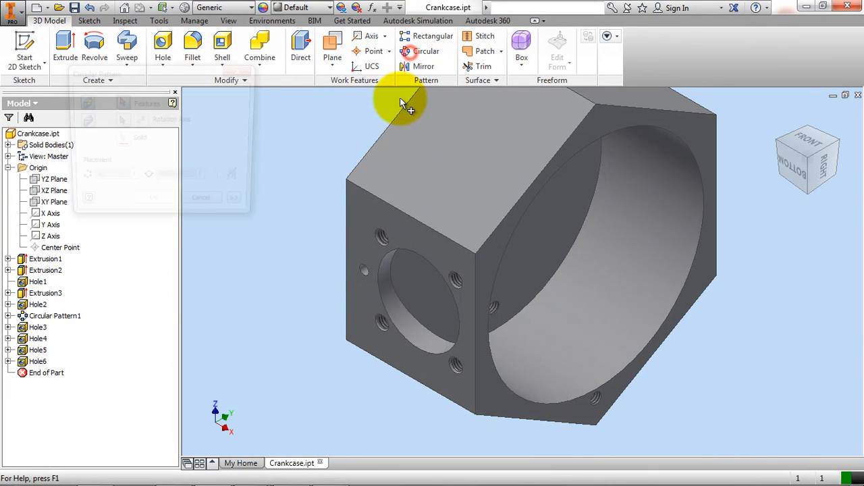
pyautogui.click(37, 352)
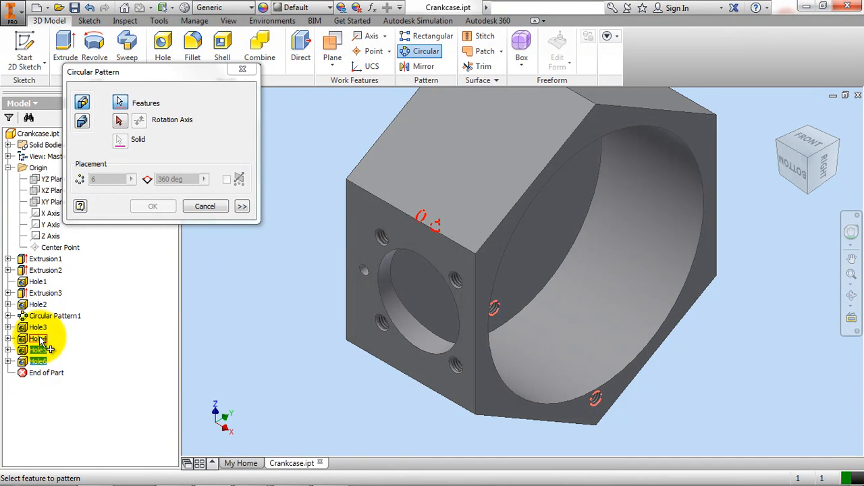
pyautogui.click(39, 339)
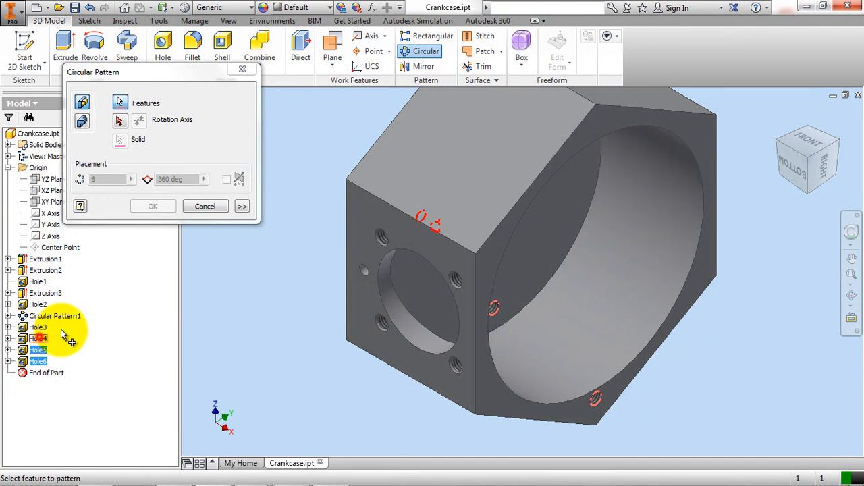
pyautogui.click(781, 147)
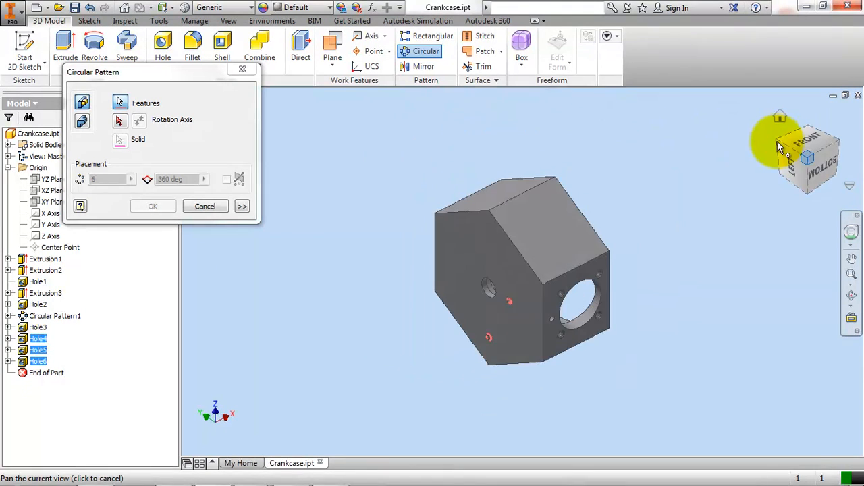
pyautogui.click(41, 328)
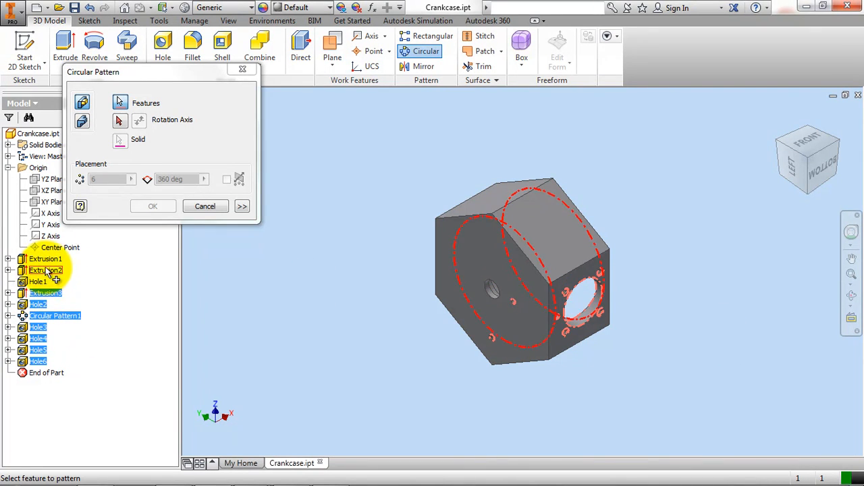
# Pattern the selected features 6 times over 360 deg around the axis of the large inner bore, and save the part.
pyautogui.click(121, 120)
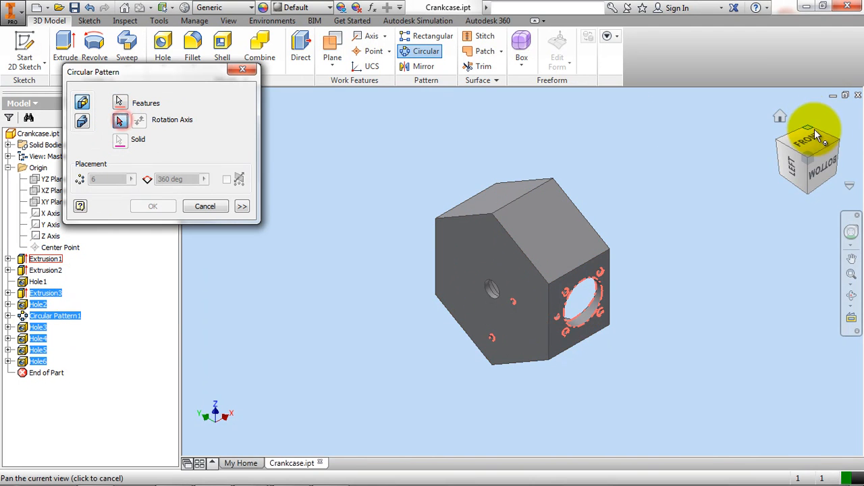
pyautogui.click(834, 139)
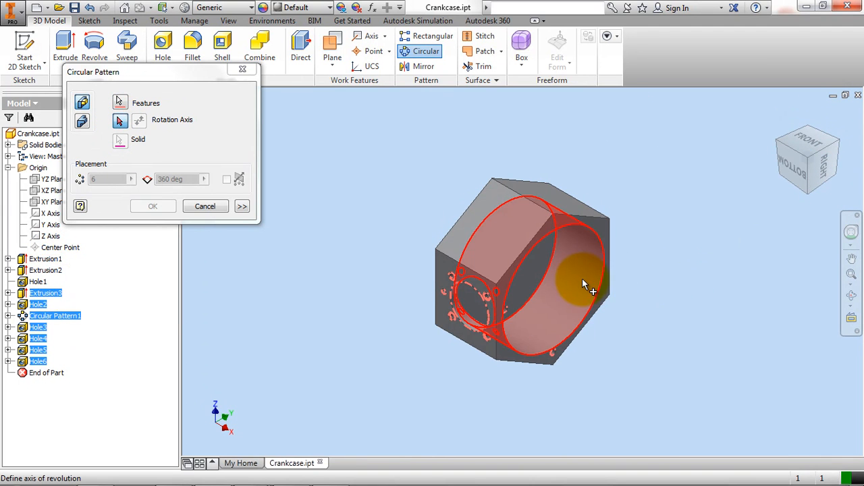
pyautogui.click(582, 279)
pyautogui.click(150, 208)
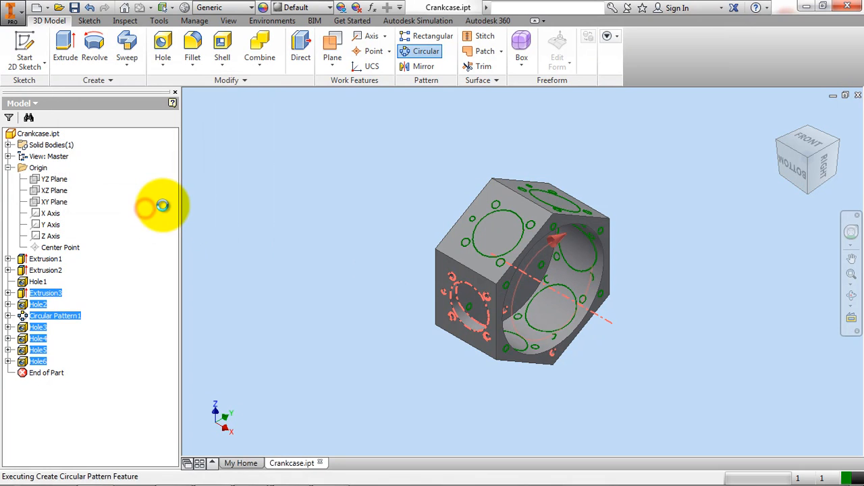
pyautogui.click(74, 8)
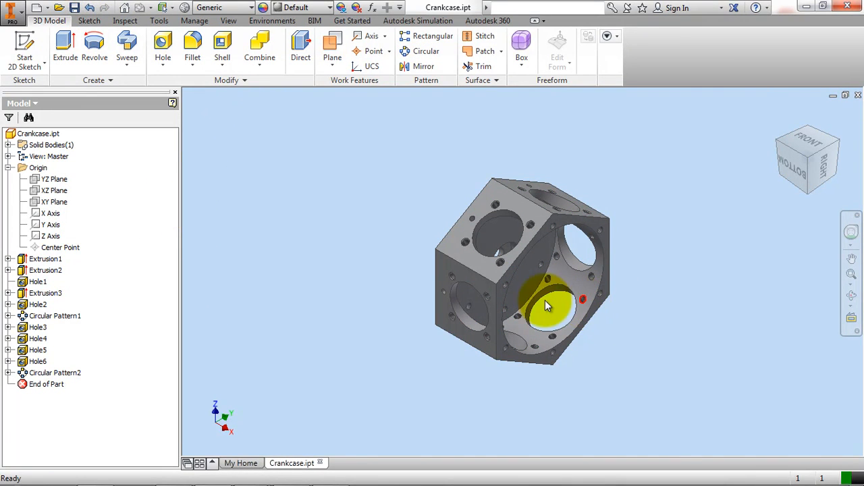
# Check the fillet radii of the hexagon corners in Crankcase.pdf.
pyautogui.scroll(-3, 554, 300)
pyautogui.moveTo(247, 469)
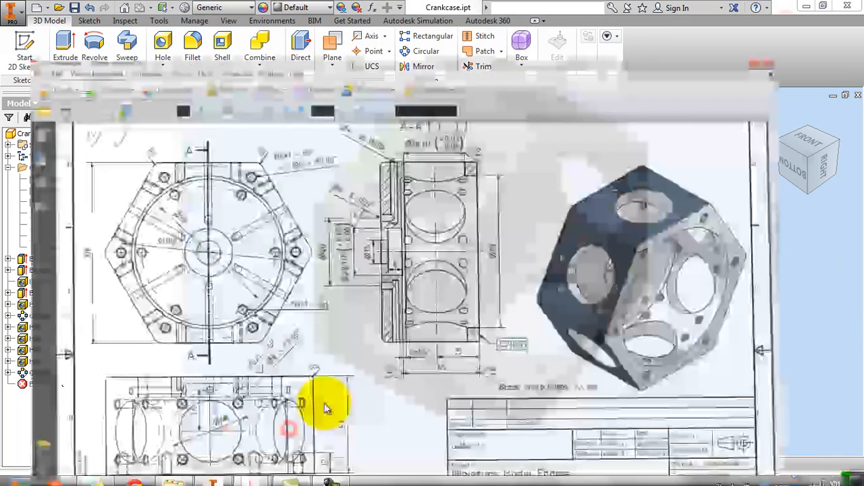
pyautogui.click(324, 407)
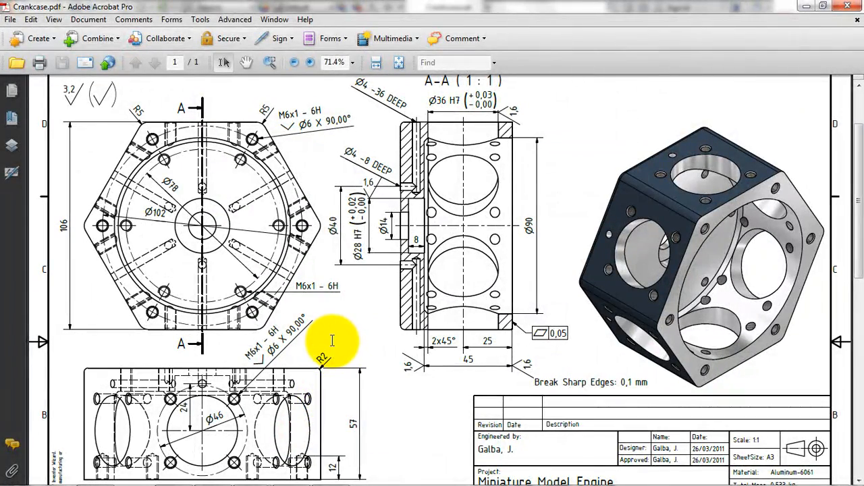
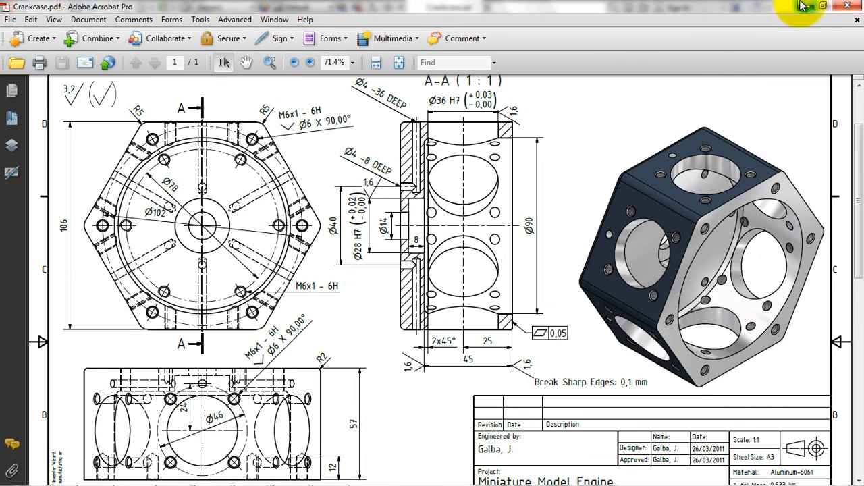
pyautogui.click(805, 5)
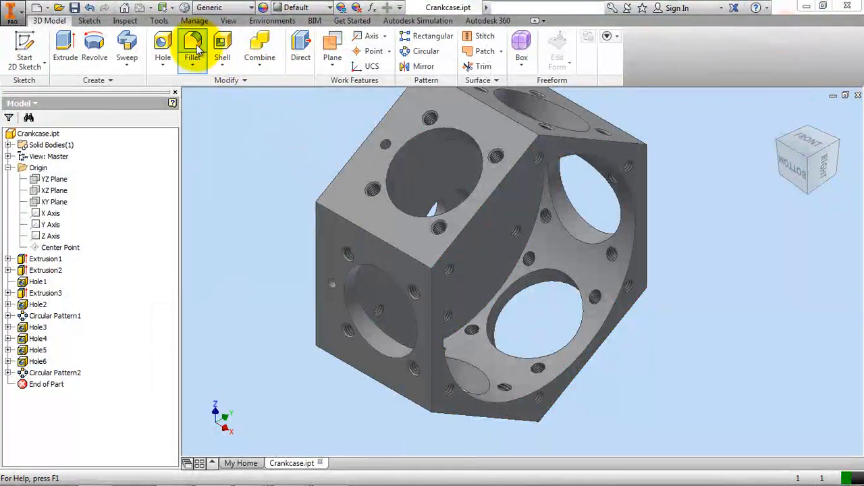
pyautogui.click(203, 49)
pyautogui.click(388, 242)
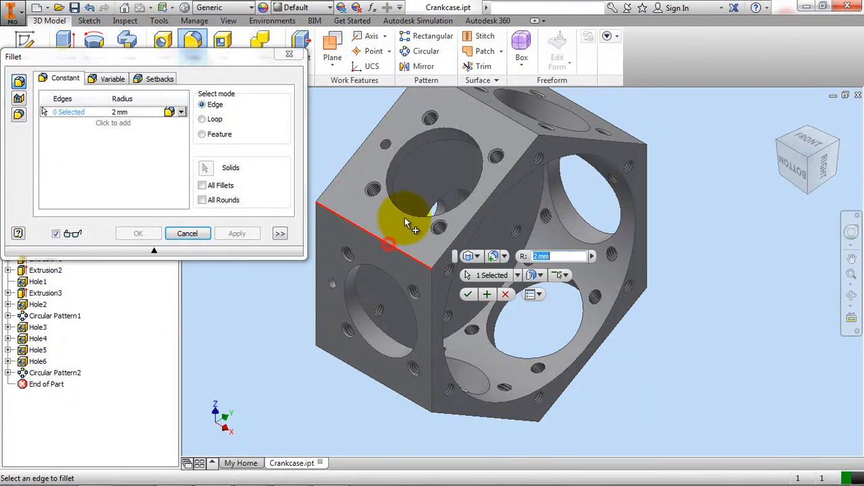
pyautogui.click(487, 109)
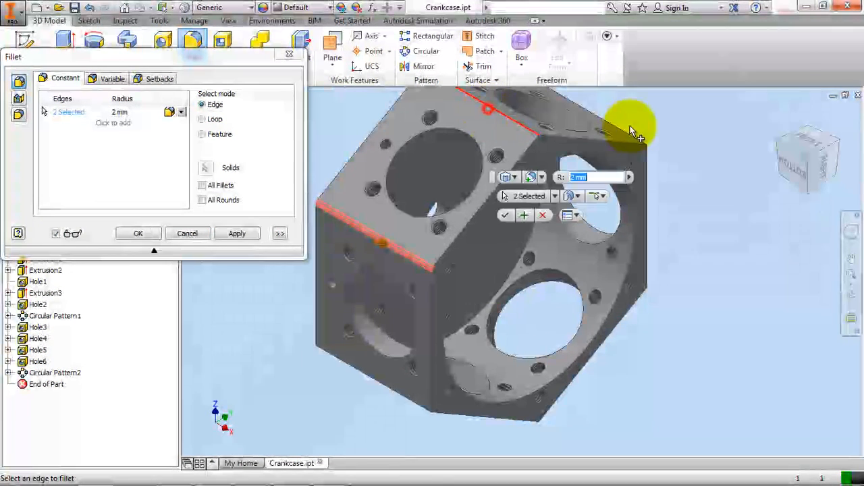
pyautogui.click(630, 139)
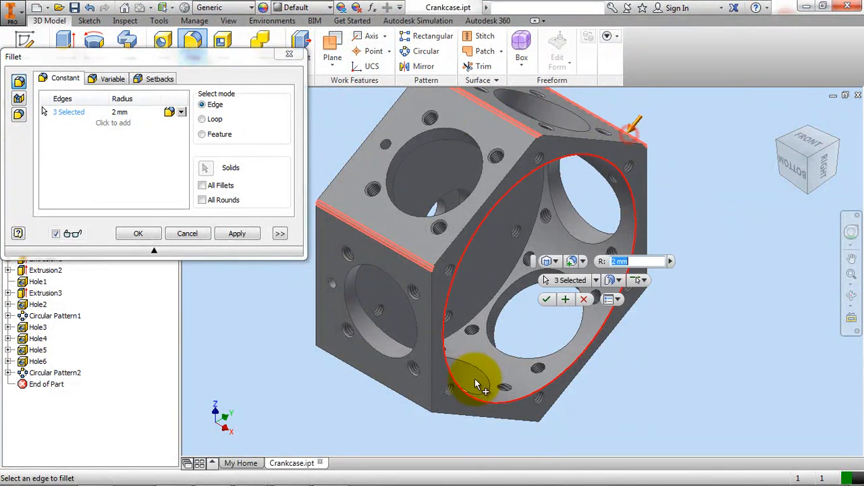
pyautogui.click(413, 404)
pyautogui.click(531, 422)
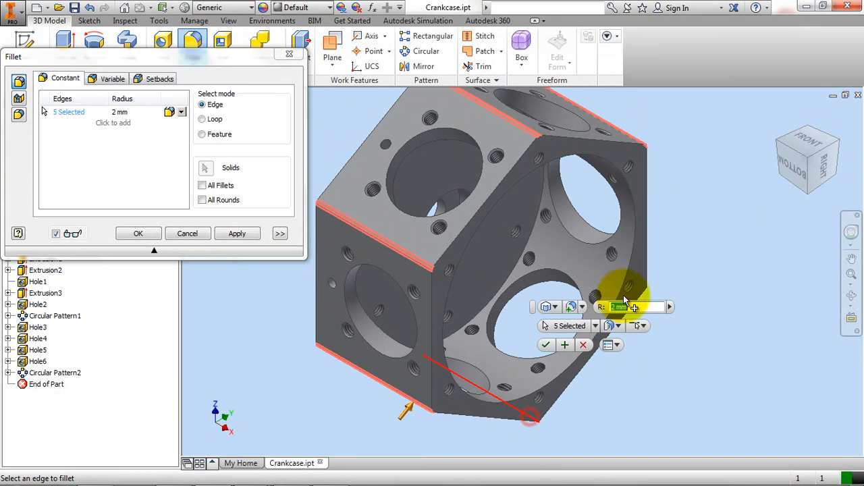
pyautogui.click(645, 284)
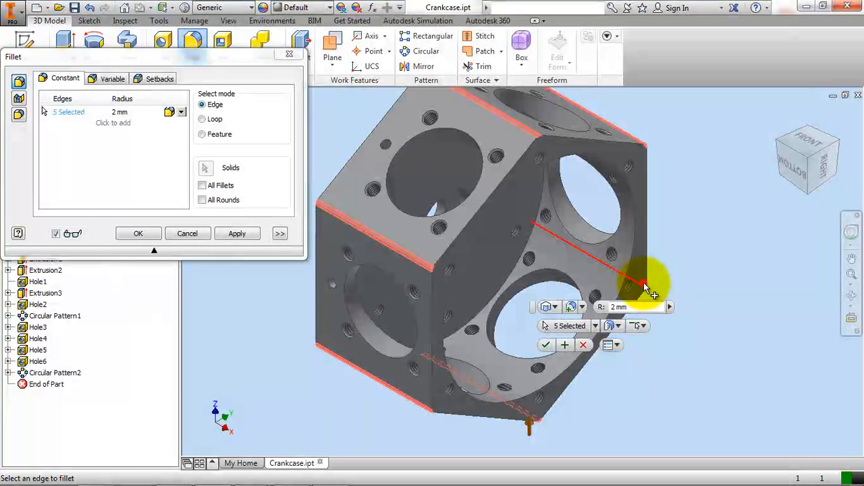
pyautogui.click(125, 113)
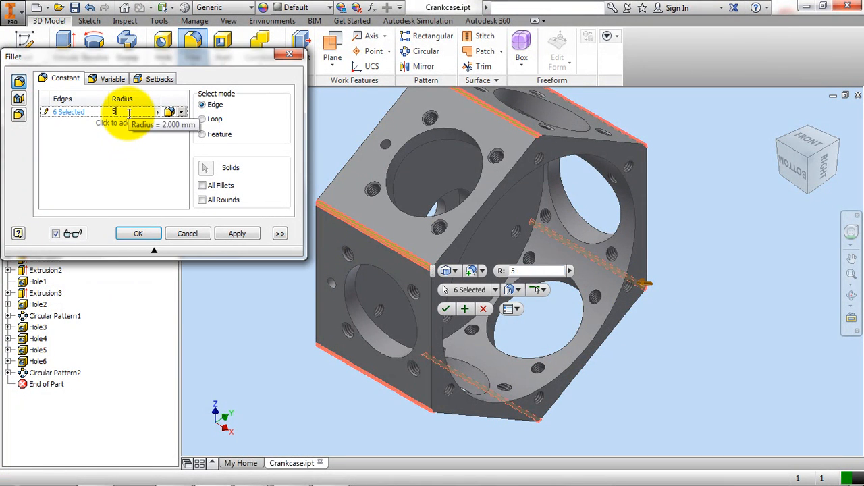
pyautogui.click(181, 229)
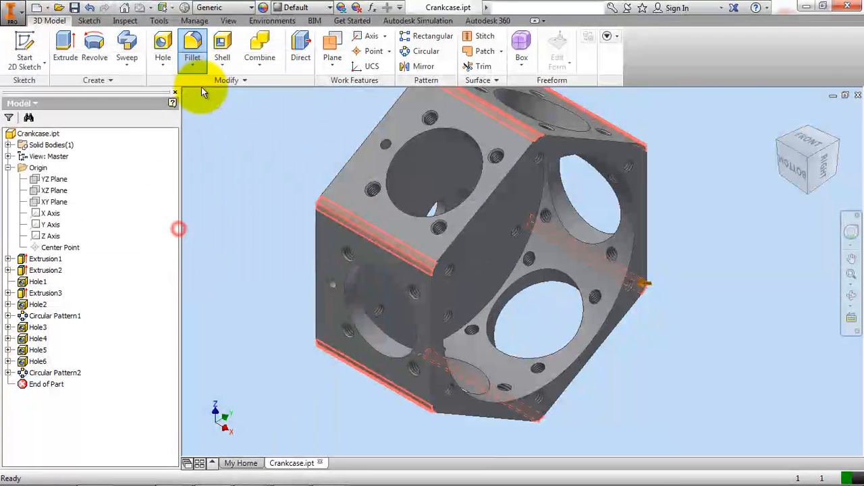
# Fillet the six outer corner edges of the hexagonal body with a 5 mm radius.
pyautogui.click(193, 39)
pyautogui.click(368, 231)
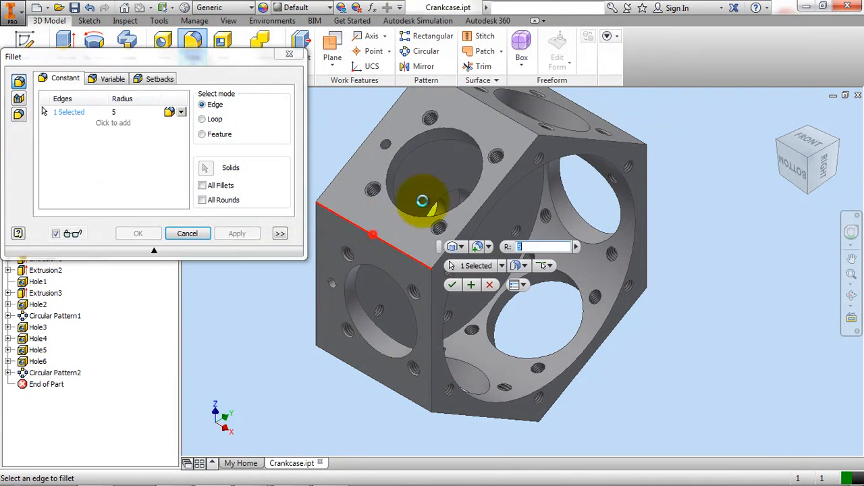
pyautogui.click(516, 124)
pyautogui.click(614, 132)
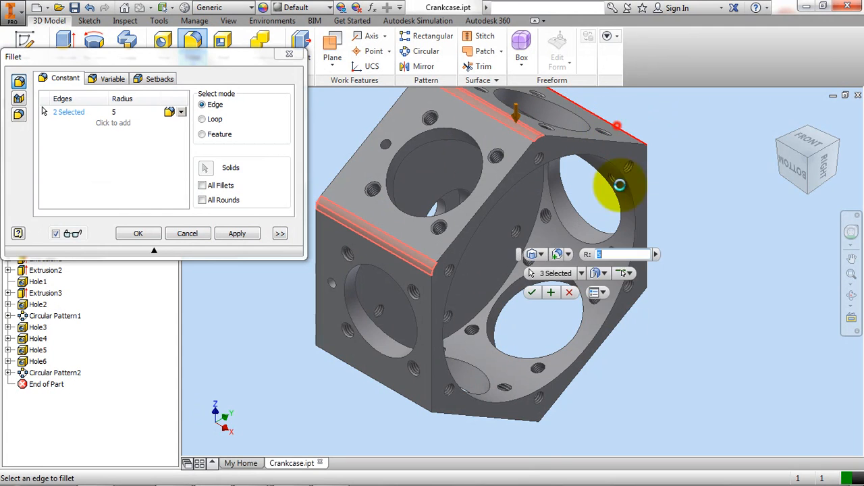
pyautogui.click(642, 286)
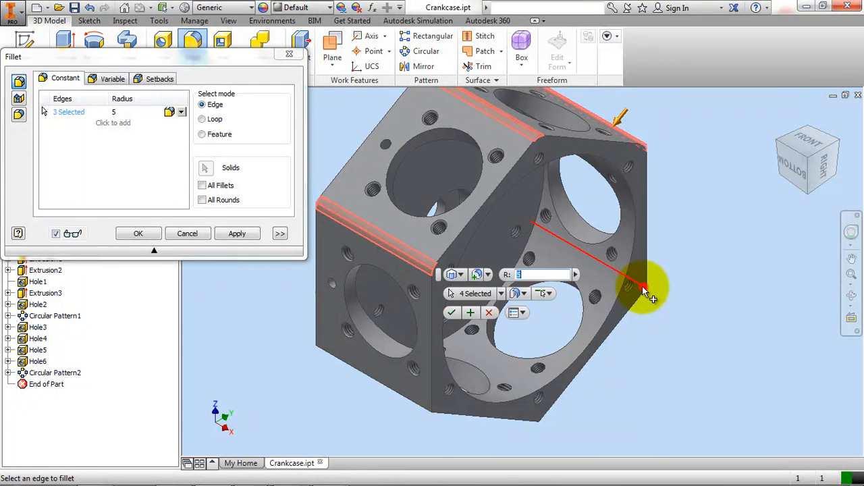
pyautogui.click(535, 416)
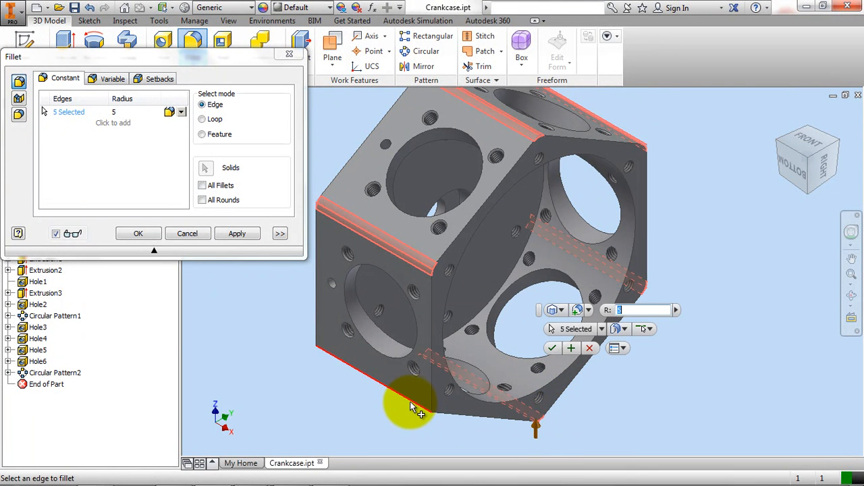
pyautogui.click(409, 397)
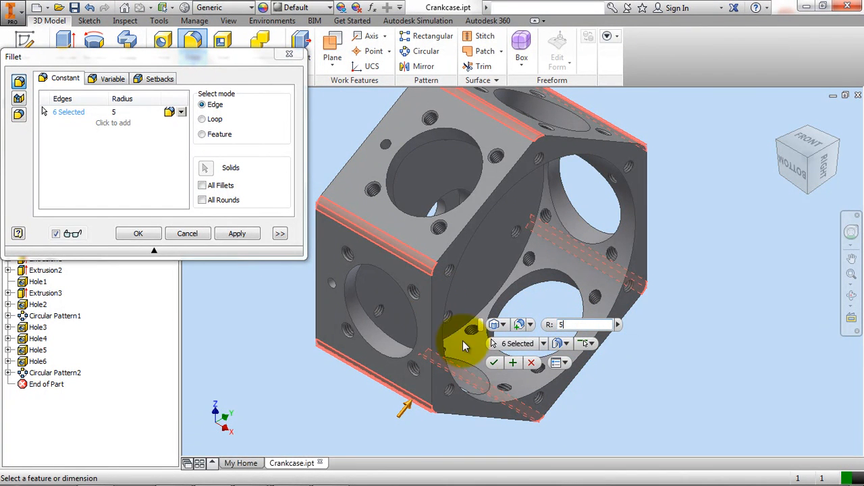
pyautogui.click(494, 362)
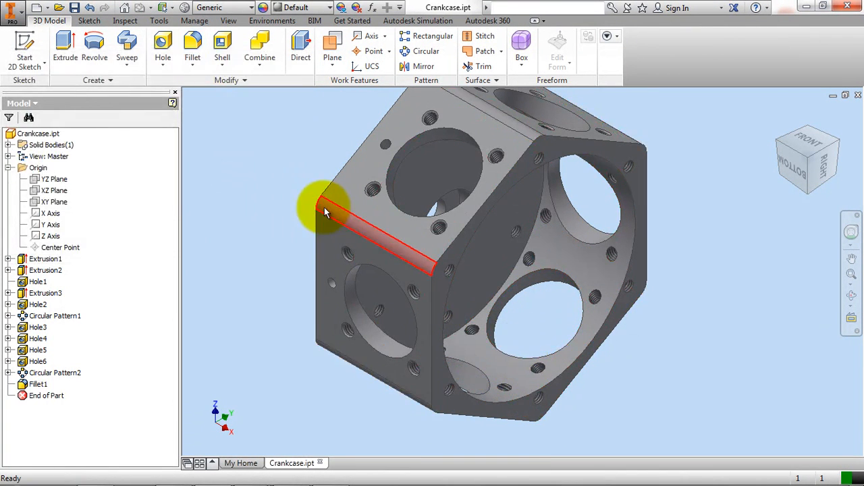
# Check Crankcase.pdf for the remaining edge radius callouts.
pyautogui.moveTo(254, 473)
pyautogui.click(323, 421)
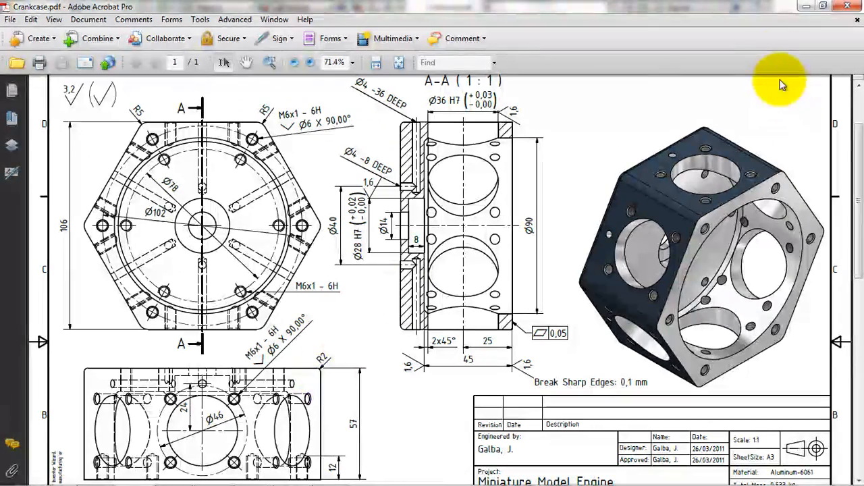
pyautogui.click(806, 6)
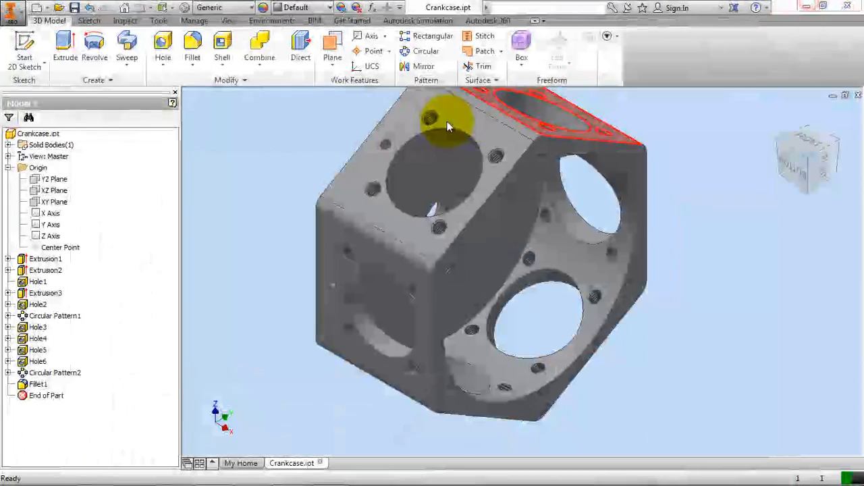
# Fillet the outer perimeter edges of the closed hexagonal end face with a 2 mm radius.
pyautogui.click(193, 49)
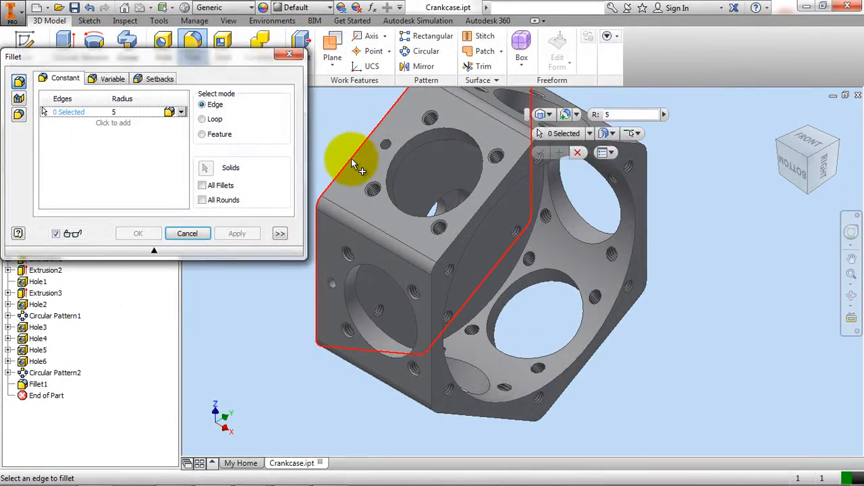
pyautogui.click(351, 158)
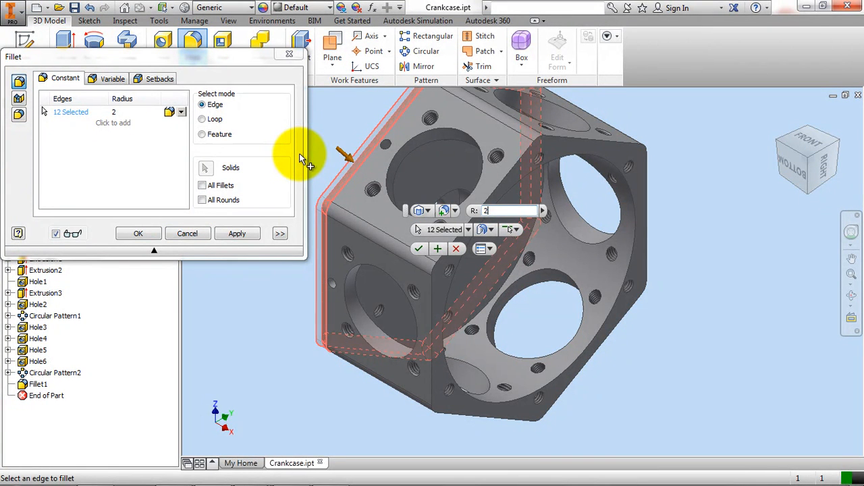
pyautogui.click(416, 249)
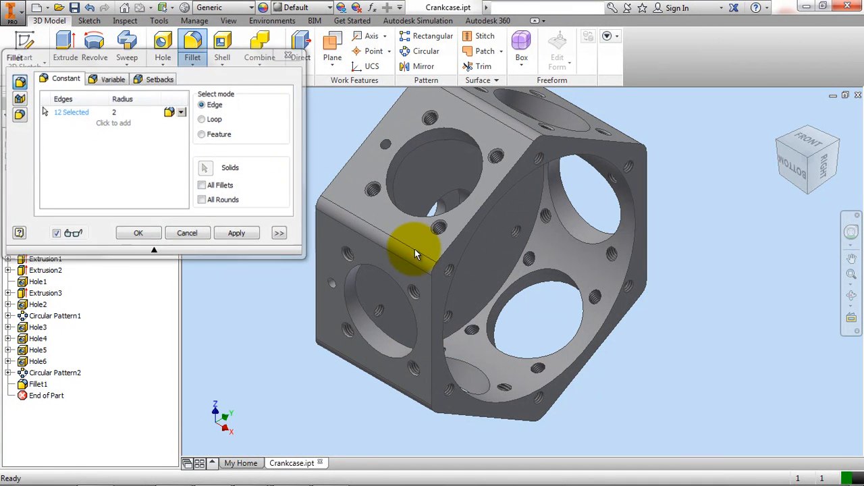
# Check section A-A in Crankcase.pdf for the chamfer callout of the large bore.
pyautogui.click(261, 473)
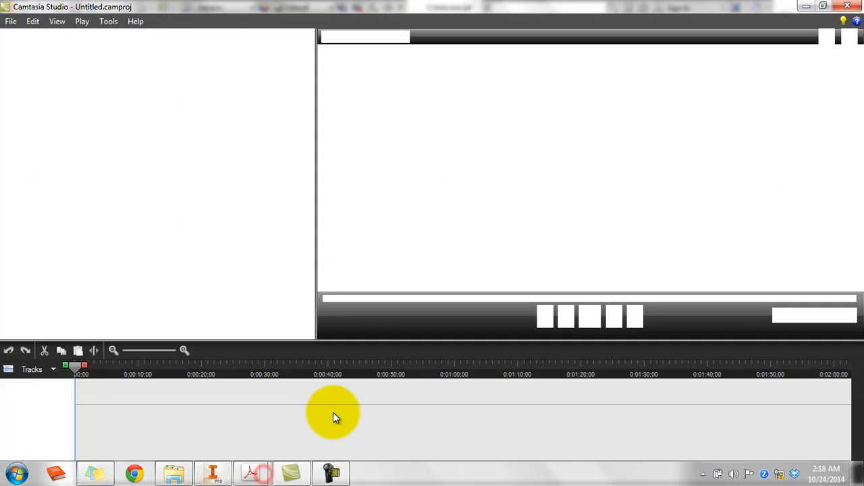
pyautogui.moveTo(250, 472)
pyautogui.click(295, 430)
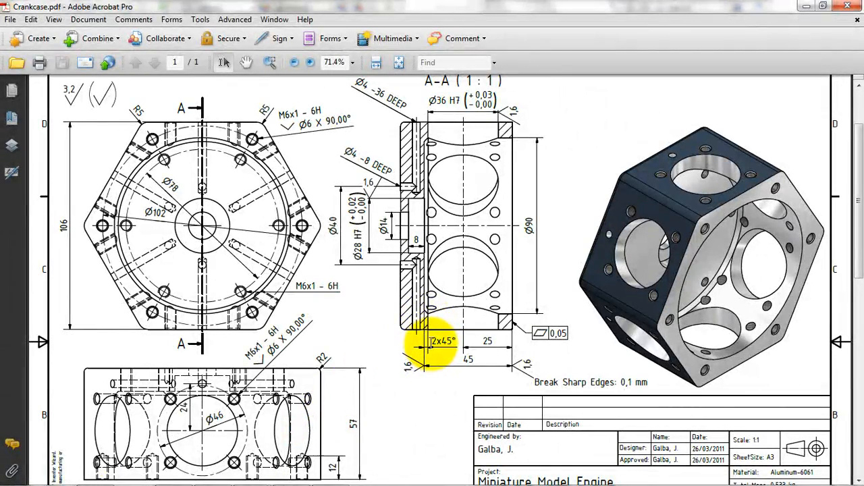
# Chamfer the circular edge at the floor of the large inner bore by 2 mm, and save the part.
pyautogui.click(216, 472)
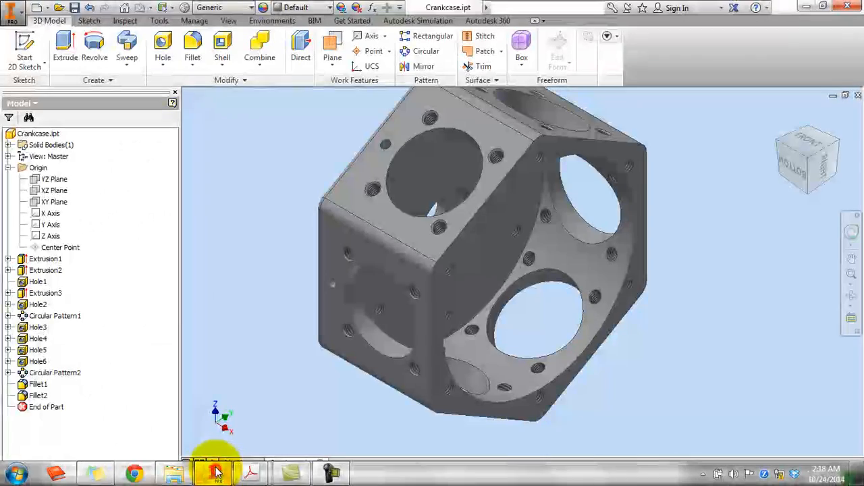
pyautogui.click(194, 67)
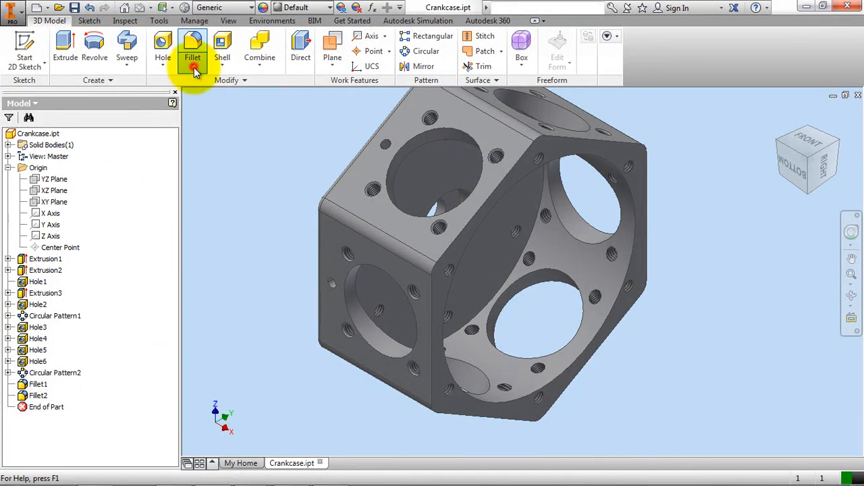
pyautogui.click(206, 110)
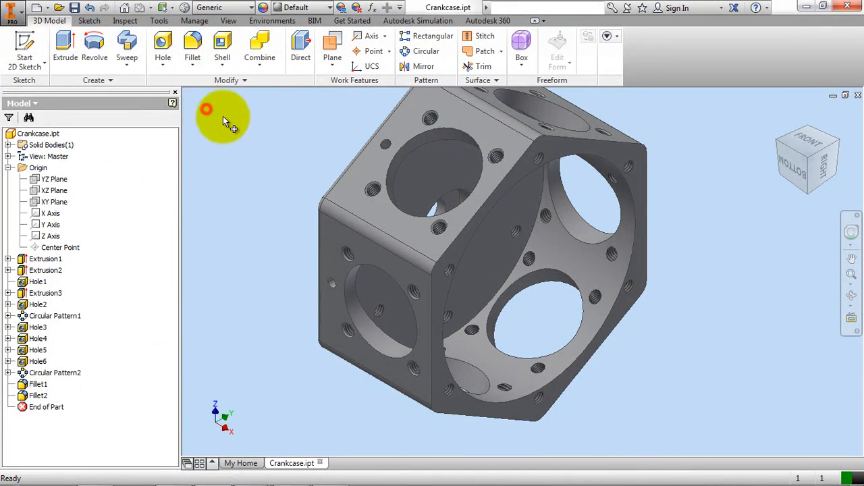
pyautogui.click(482, 314)
pyautogui.click(533, 179)
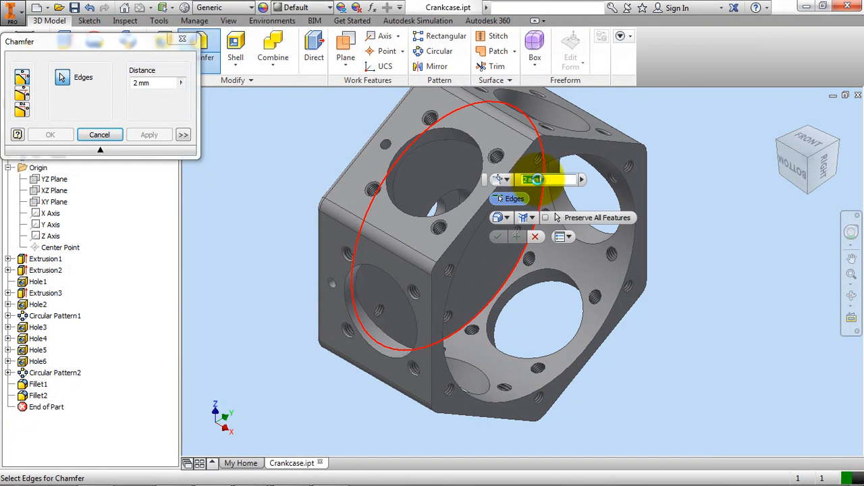
pyautogui.click(497, 236)
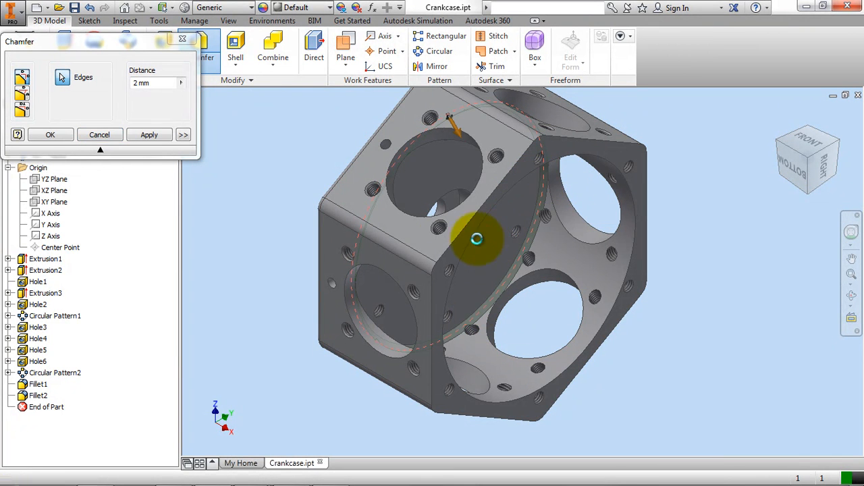
pyautogui.click(75, 8)
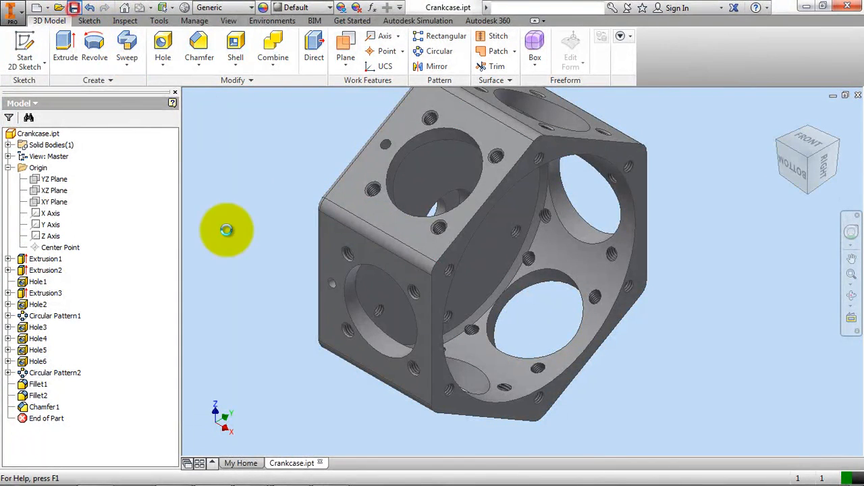
# Review Crankcase.pdf for remaining callouts and the material given in the title block.
pyautogui.click(251, 466)
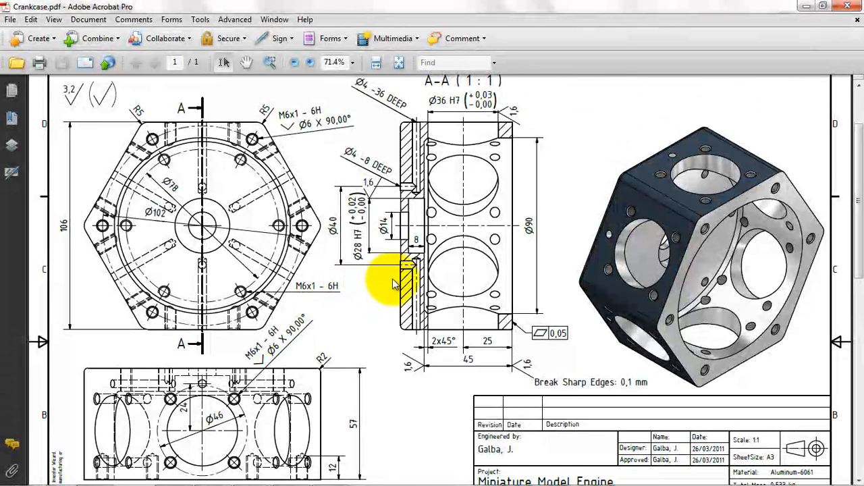
pyautogui.scroll(-1, 398, 283)
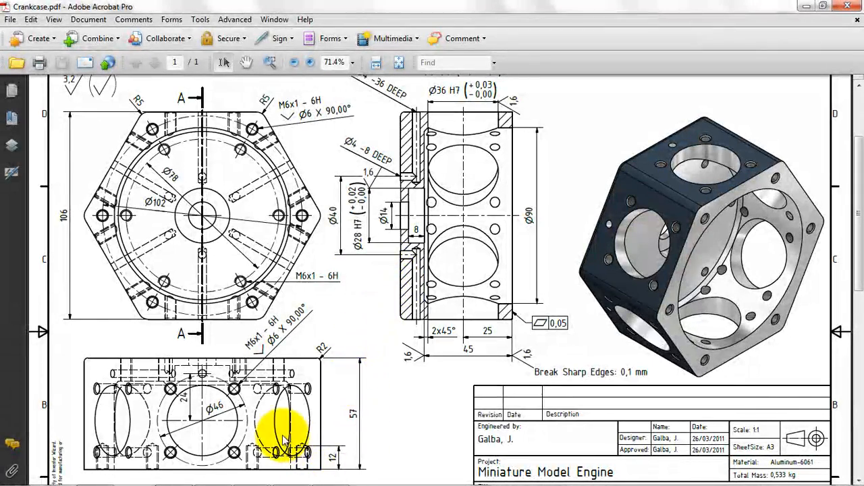
pyautogui.scroll(1, 286, 193)
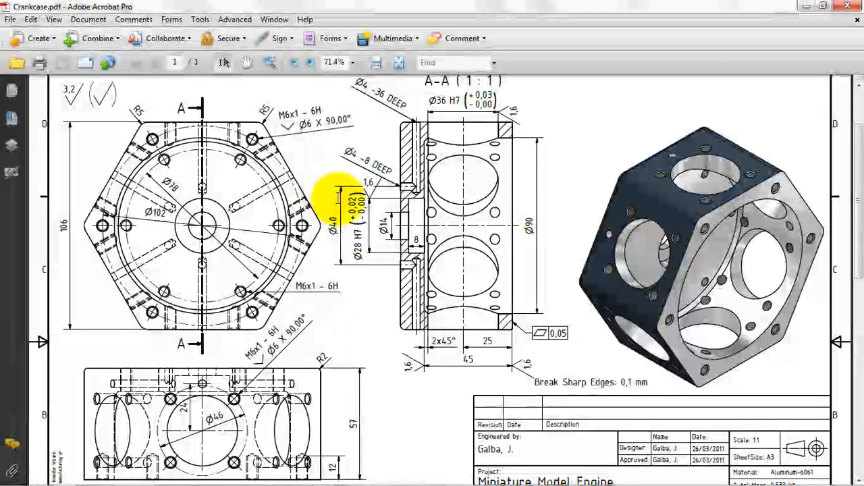
pyautogui.scroll(-5, 330, 198)
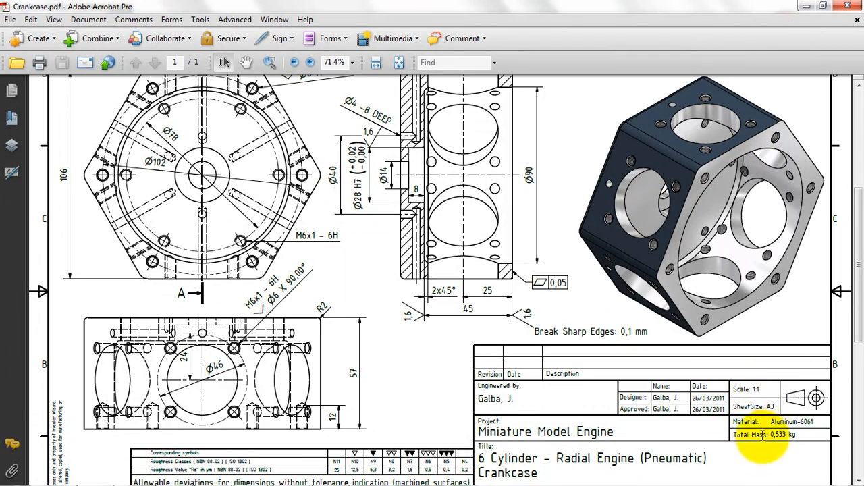
pyautogui.moveTo(770, 422)
pyautogui.mouseDown()
pyautogui.moveTo(791, 416)
pyautogui.moveTo(772, 135)
pyautogui.moveTo(786, 10)
pyautogui.mouseUp()
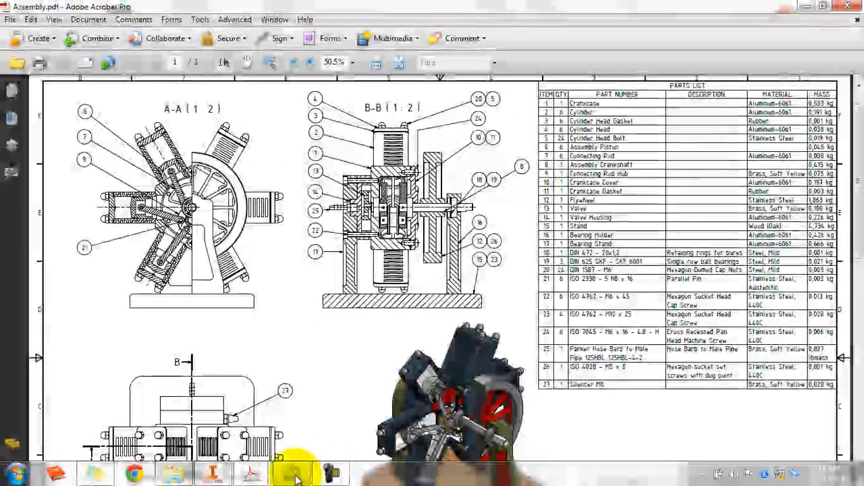
# Assign the Aluminum 6061 material to the crankcase.
pyautogui.click(211, 474)
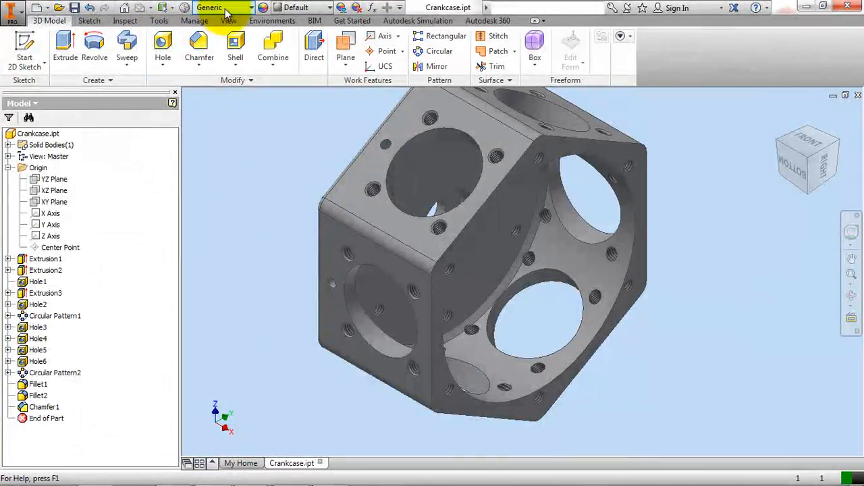
pyautogui.click(227, 9)
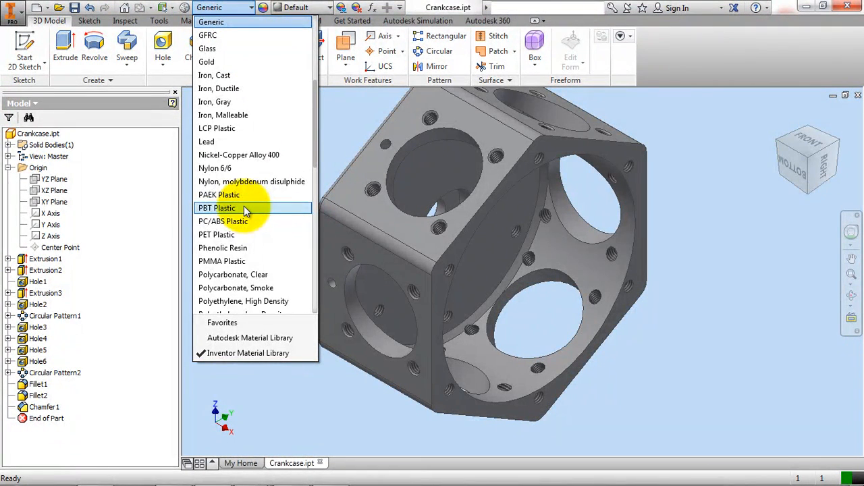
pyautogui.scroll(5, 243, 206)
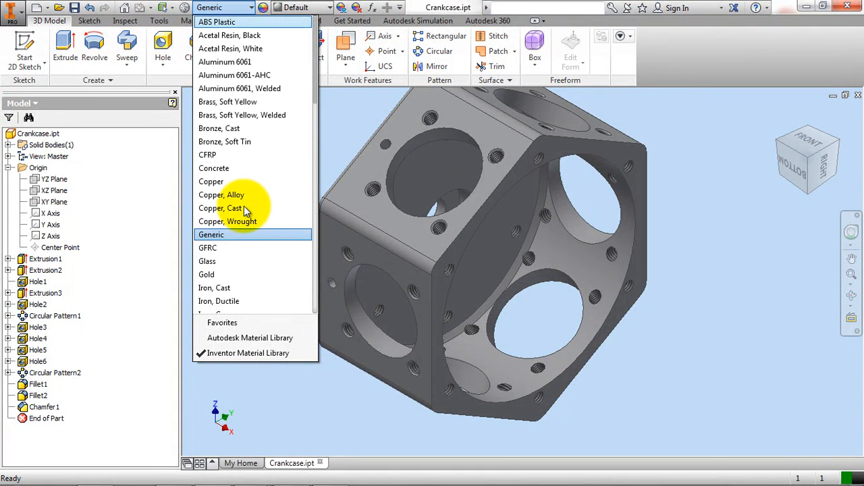
pyautogui.click(256, 63)
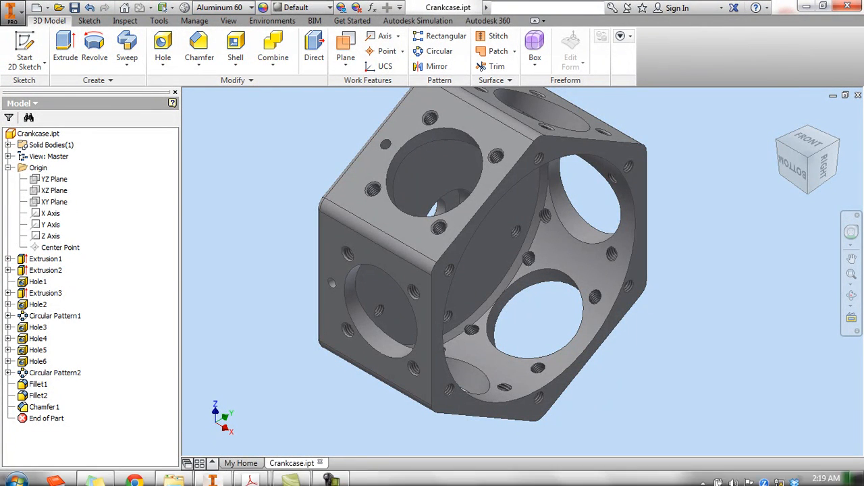
# Check the rendered view in Crankcase.pdf for the faces that carry the dark colour, and return to the part.
pyautogui.moveTo(279, 464)
pyautogui.click(308, 413)
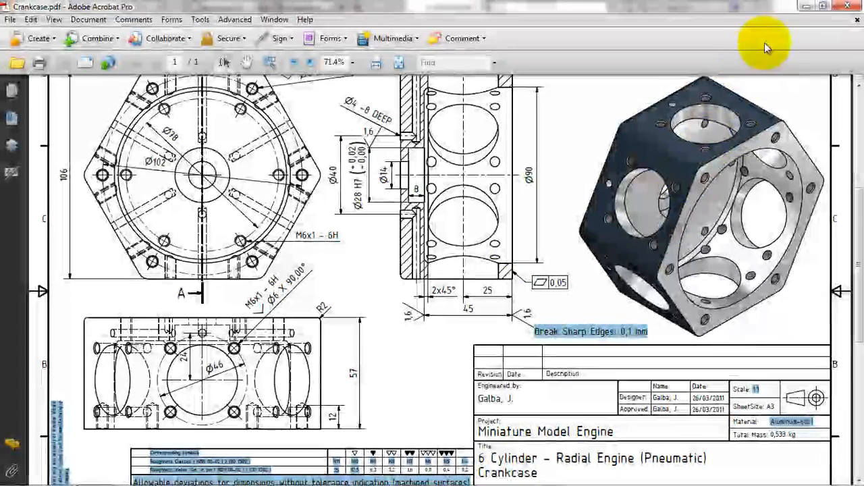
pyautogui.click(805, 7)
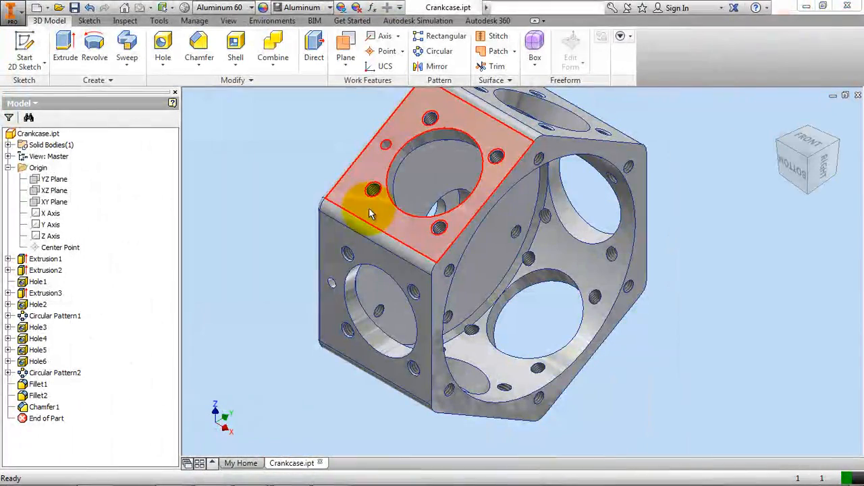
# Select two adjacent outer side faces of the hexagonal body together with the rounded corner between them.
pyautogui.click(369, 208)
pyautogui.click(346, 218)
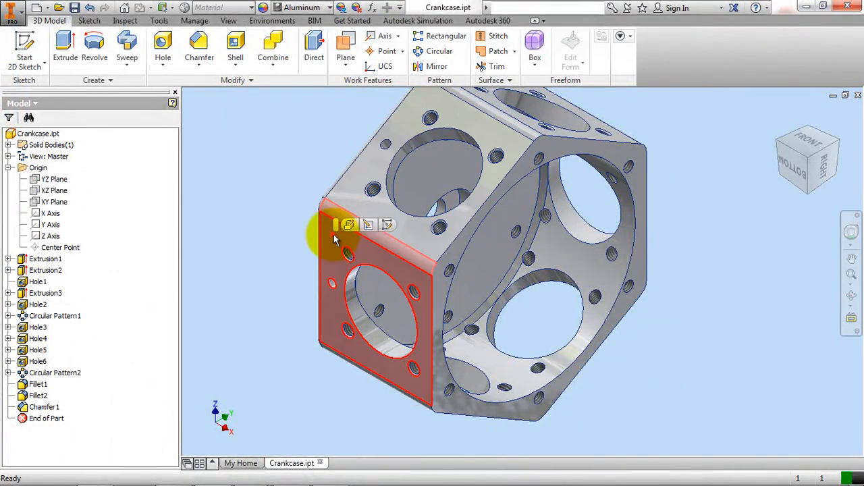
pyautogui.click(331, 241)
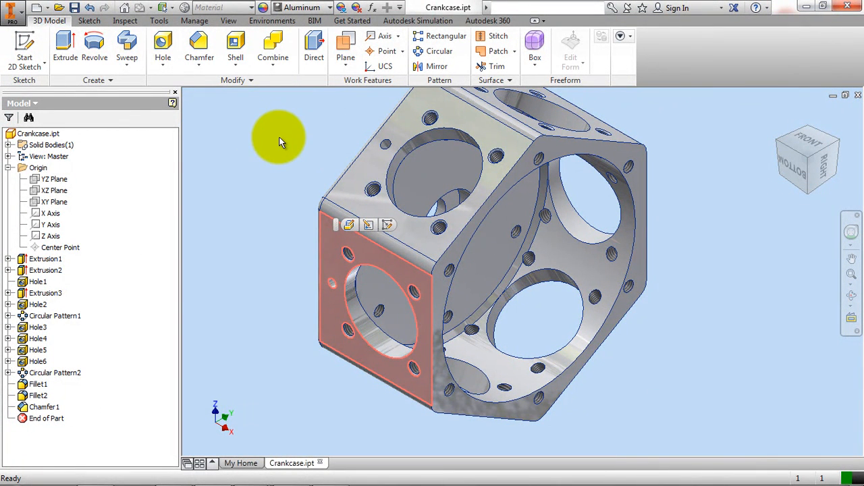
pyautogui.keyDown('ctrl'); pyautogui.click(334, 199); pyautogui.keyUp('ctrl')
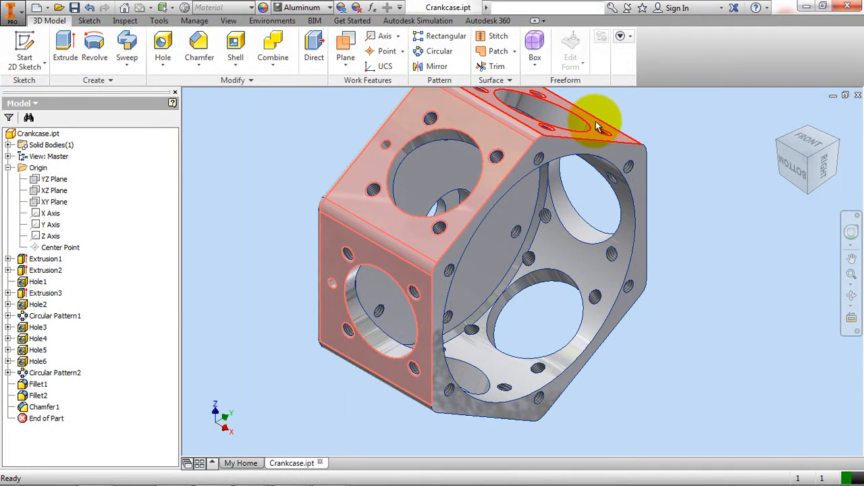
# Add the other outer side faces and rounded corners around the hexagonal body to the selection.
pyautogui.click(841, 143)
pyautogui.scroll(3, 628, 316)
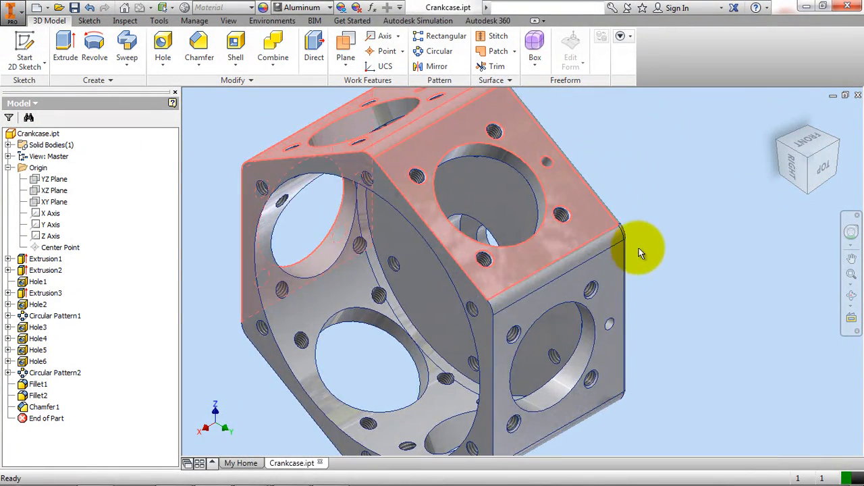
pyautogui.click(808, 192)
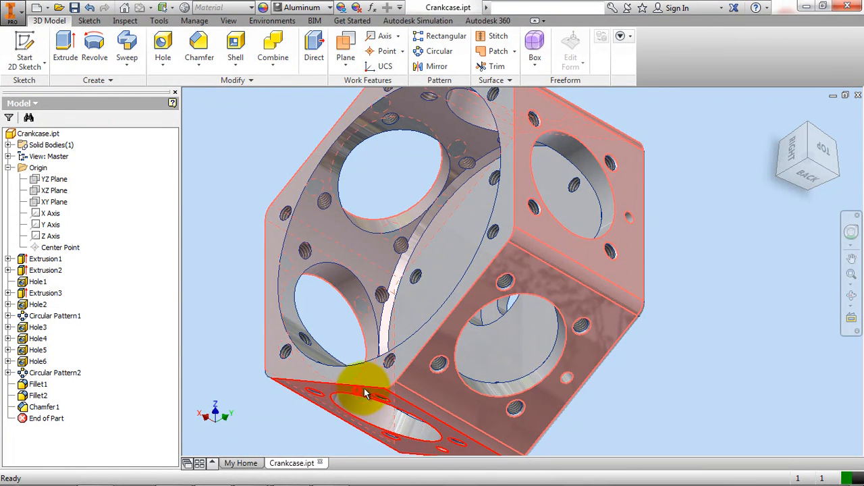
pyautogui.click(777, 175)
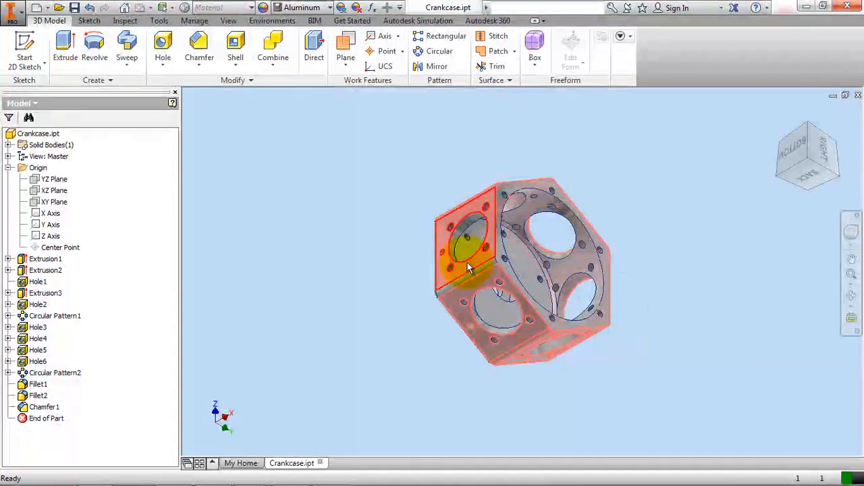
pyautogui.scroll(3, 469, 262)
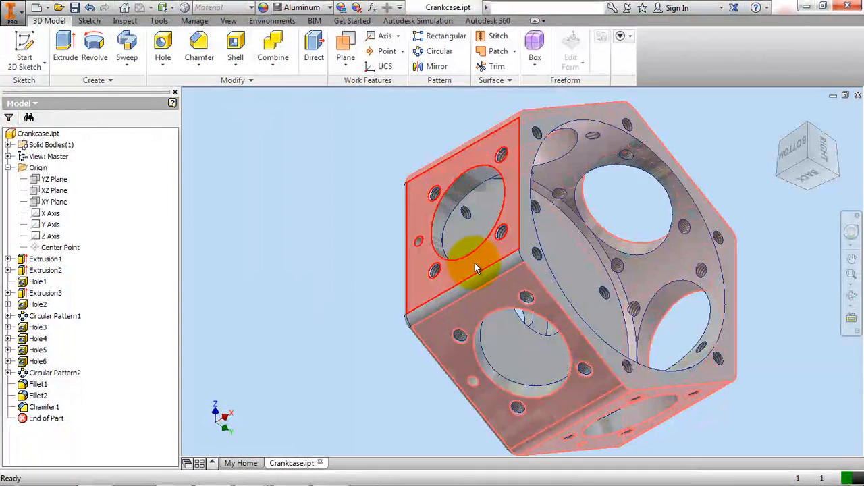
# Add the closed hexagonal end face and the first rounded edges and corner blends along its border to the selection.
pyautogui.click(780, 144)
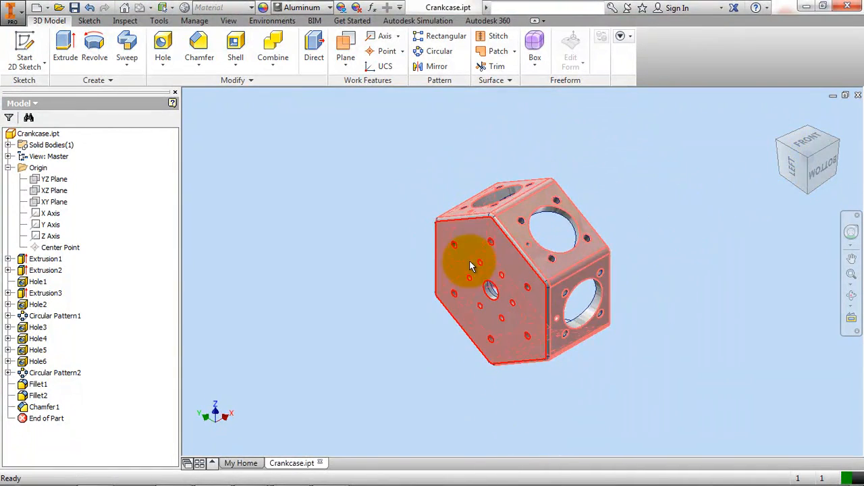
pyautogui.scroll(4, 461, 213)
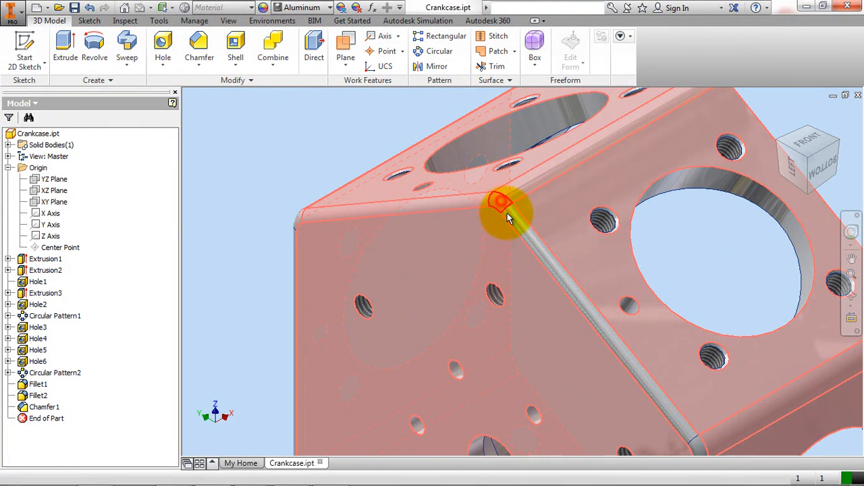
pyautogui.scroll(-5, 517, 218)
pyautogui.scroll(5, 547, 219)
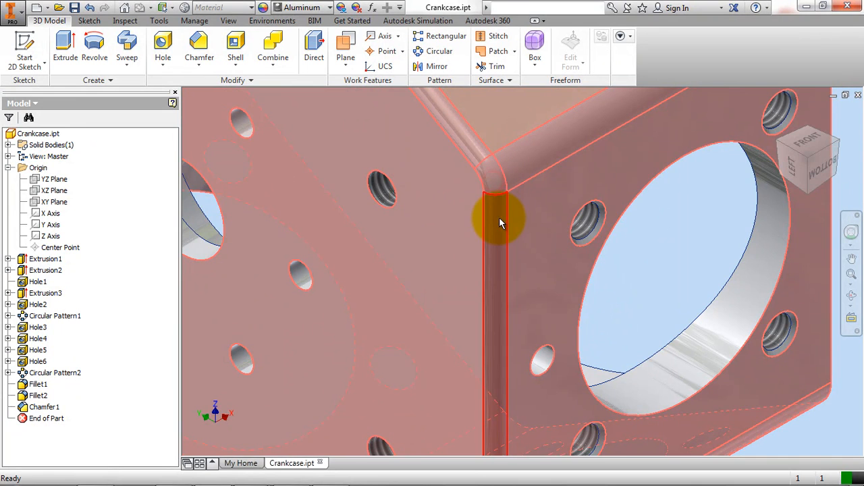
pyautogui.scroll(-5, 580, 187)
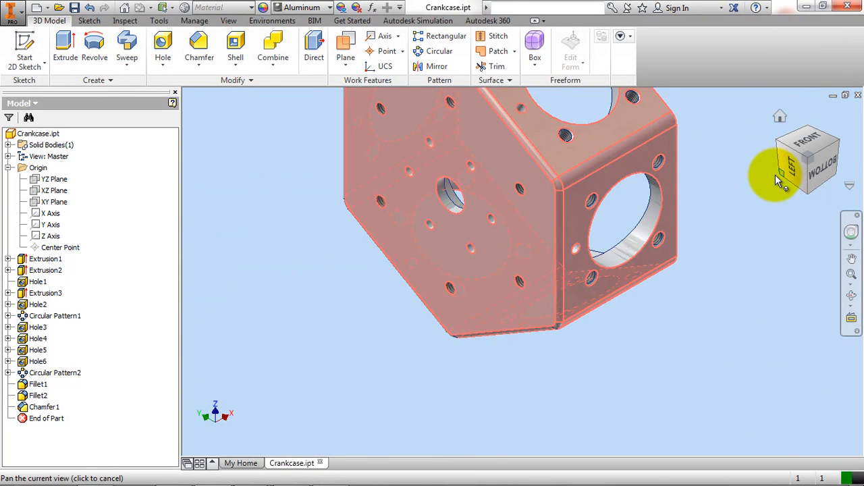
pyautogui.moveTo(778, 176); pyautogui.dragTo(483, 274)
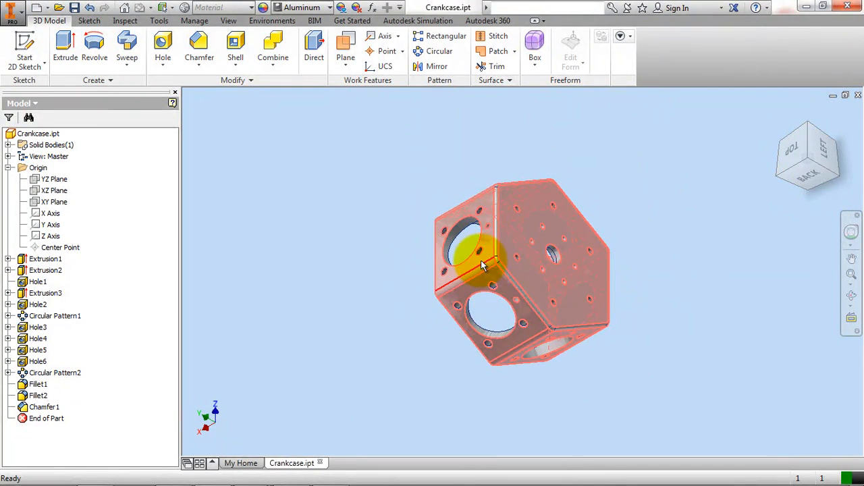
# Add the remaining rounded edges and corner blends around the closed end face to the selection, checking the body from all sides.
pyautogui.scroll(5, 492, 251)
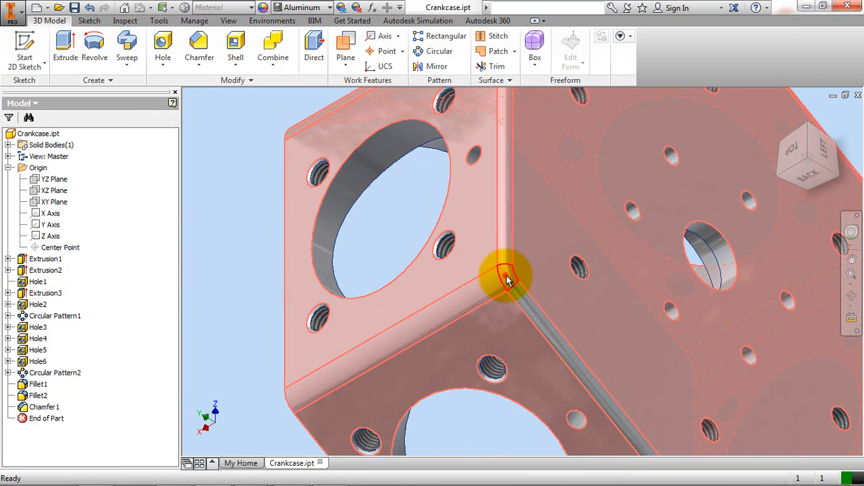
pyautogui.scroll(-5, 458, 219)
pyautogui.scroll(5, 539, 332)
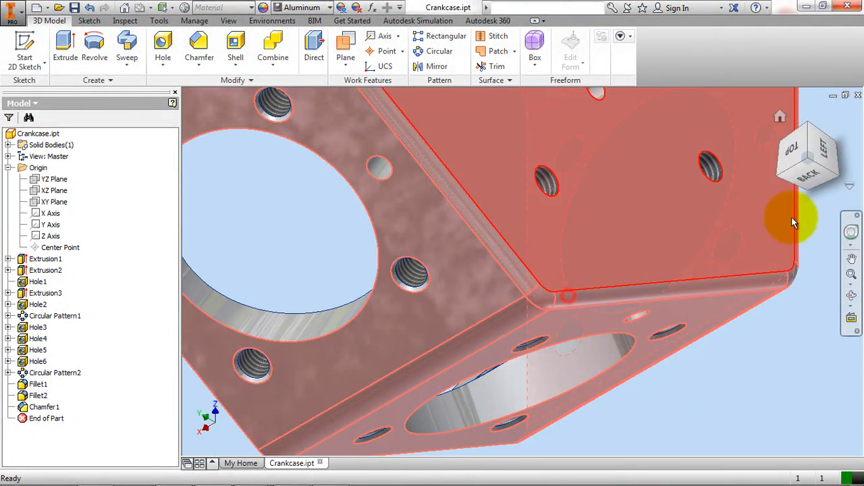
pyautogui.click(838, 178)
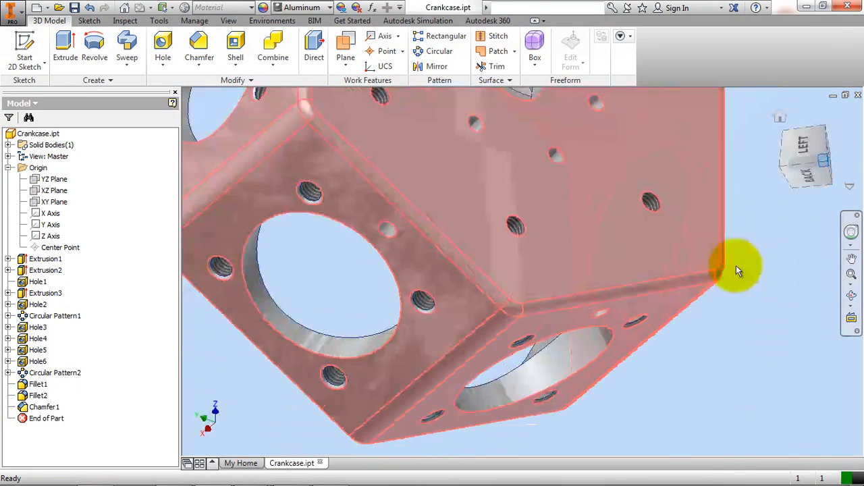
pyautogui.scroll(5, 554, 268)
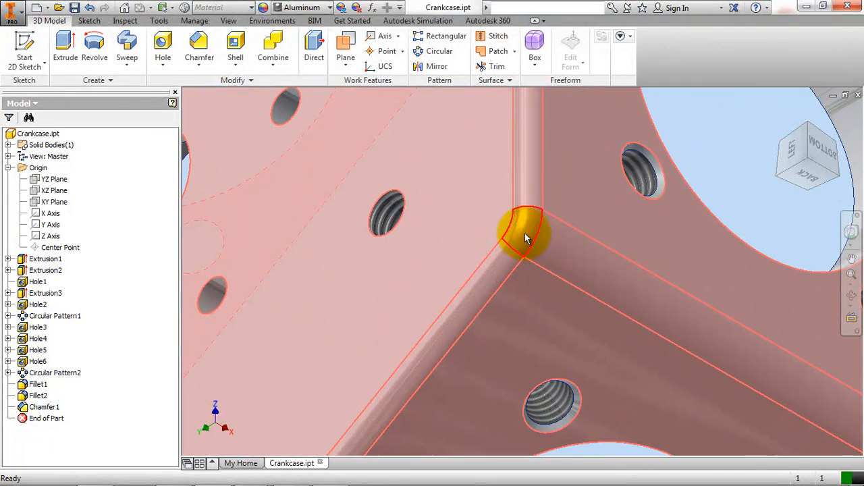
pyautogui.click(779, 139)
pyautogui.scroll(8, 478, 286)
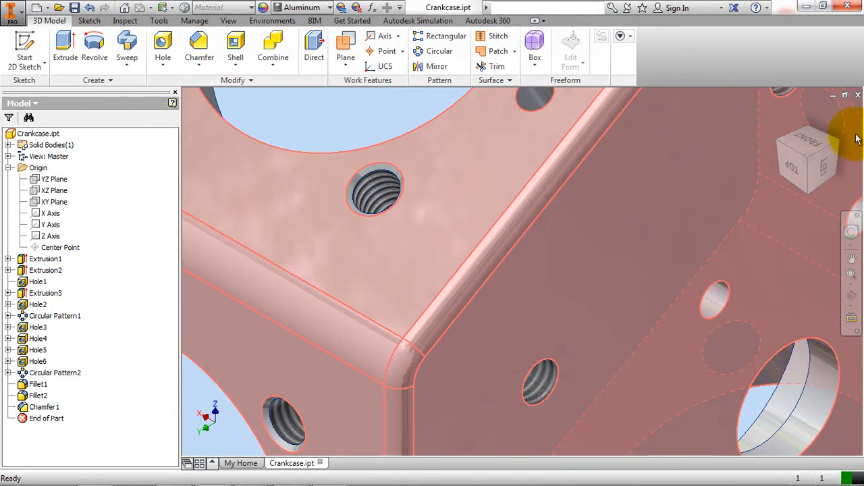
pyautogui.click(838, 145)
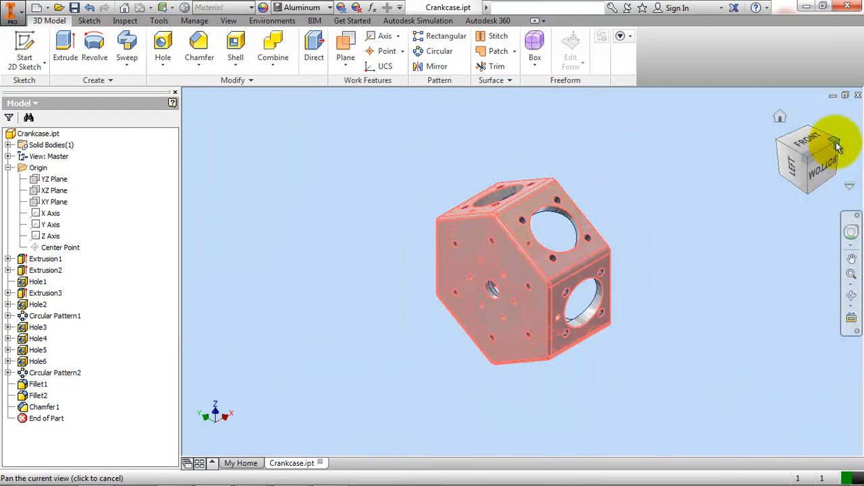
# Apply the Turquoise appearance from the Inventor Material Library to the selected outer faces and inspect the crankcase from the open side.
pyautogui.click(324, 7)
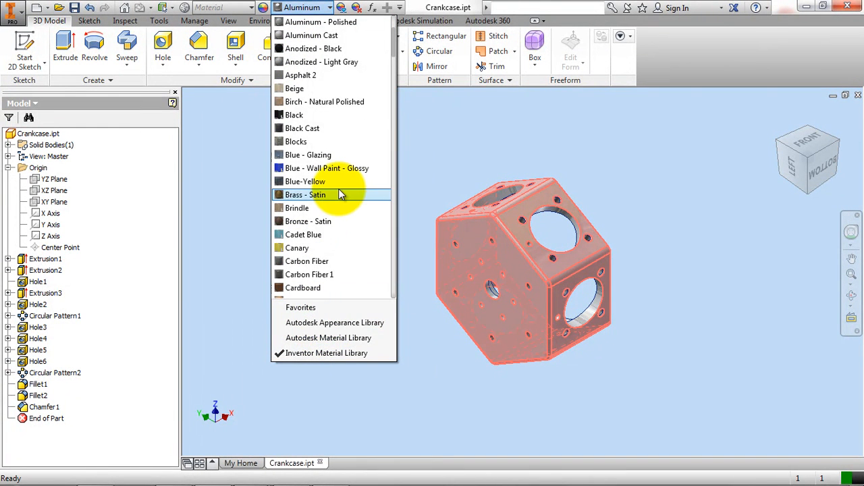
pyautogui.scroll(-2, 338, 192)
pyautogui.scroll(-3, 340, 194)
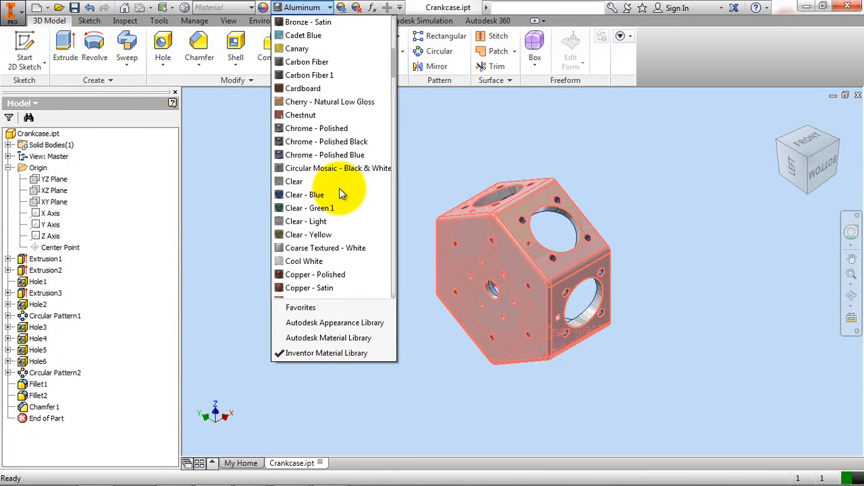
pyautogui.scroll(-20, 339, 189)
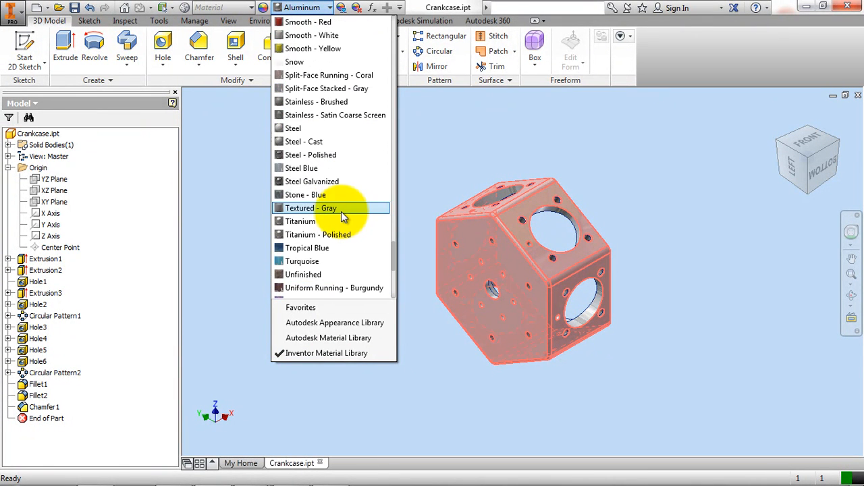
pyautogui.click(311, 262)
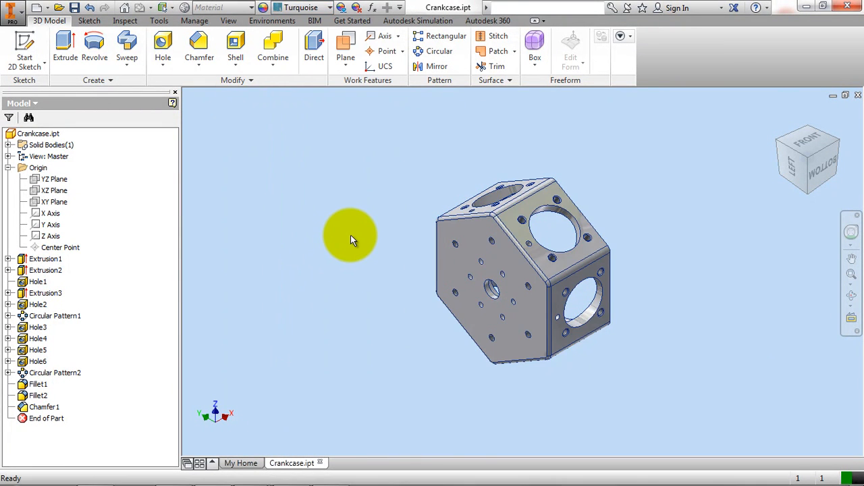
pyautogui.click(837, 144)
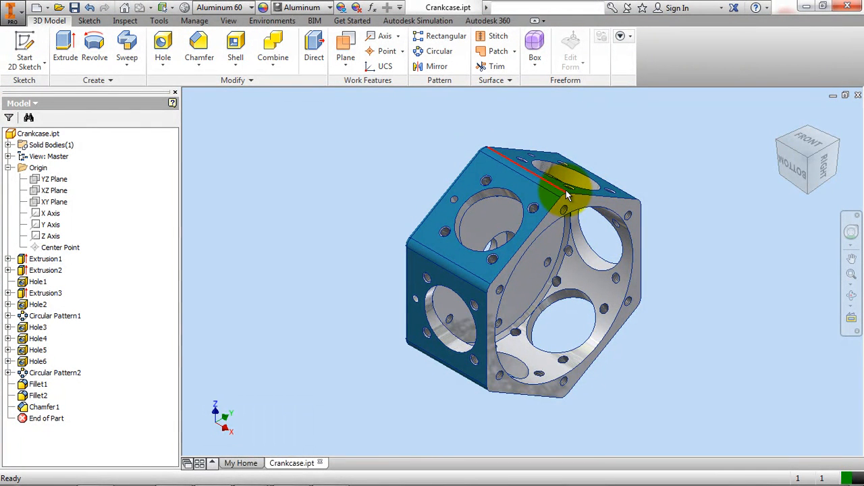
# Switch to Assembly.pdf in Adobe Acrobat to view the engine's assembly drawing and parts list.
pyautogui.moveTo(566, 191)
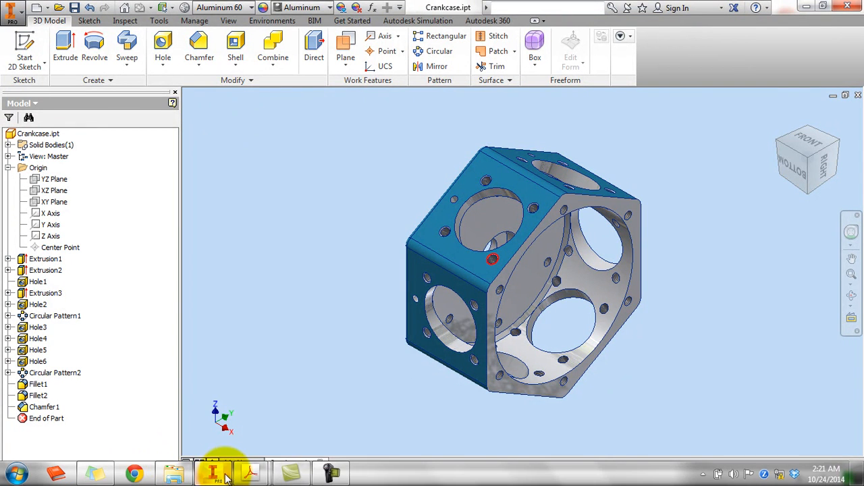
pyautogui.moveTo(240, 476)
pyautogui.click(218, 421)
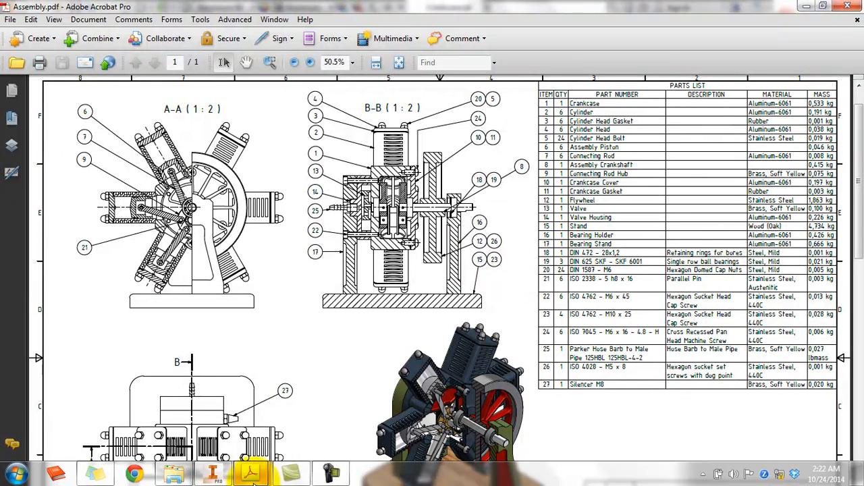
pyautogui.click(331, 466)
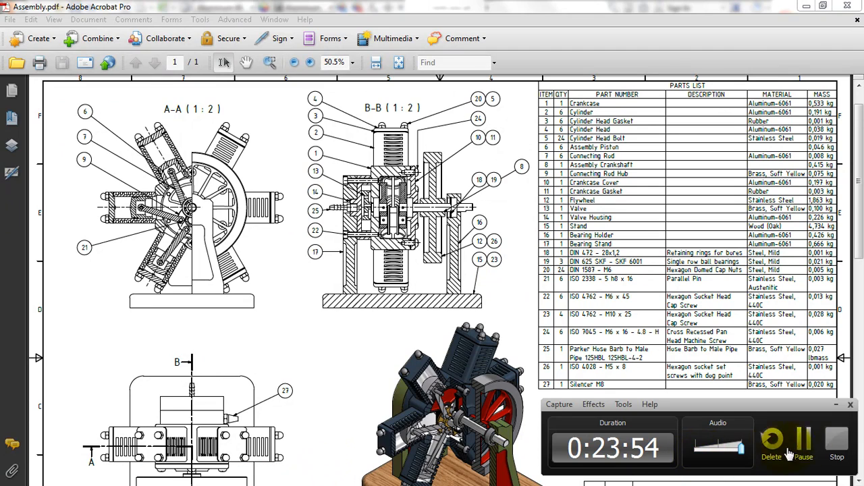